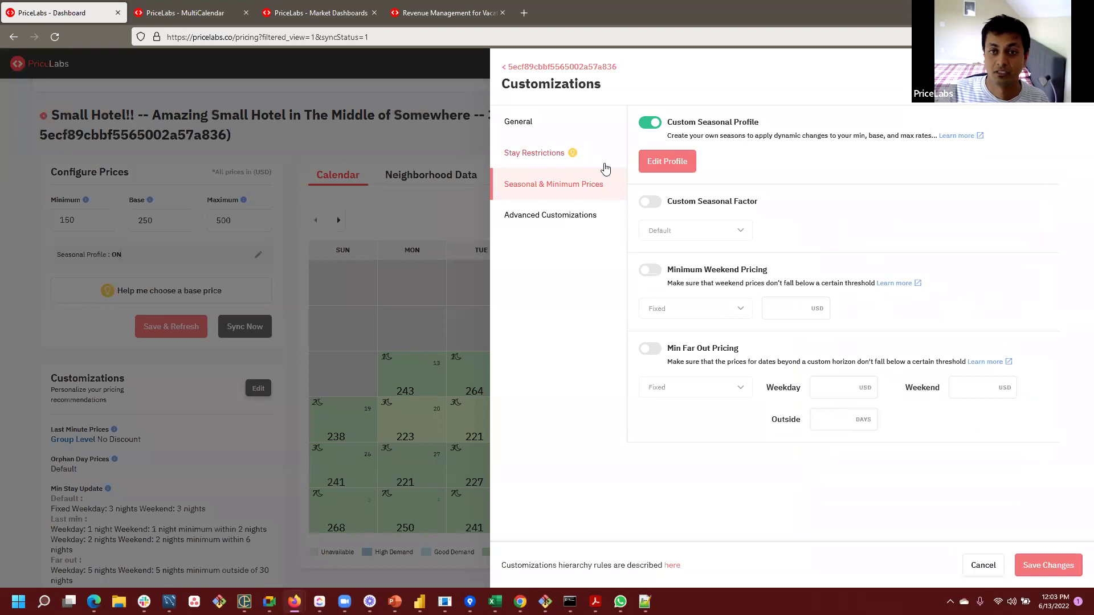
- Open the listing's Stay Restrictions settings and set the lower limit of the orphan-gap range to 2 nights
click(534, 159)
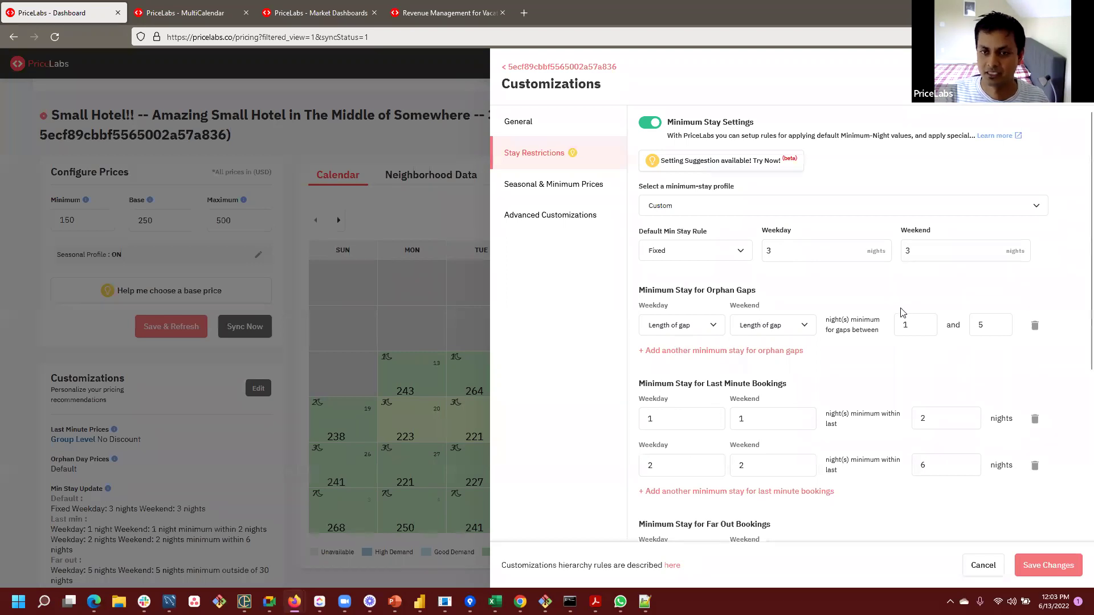
drag(909, 331, 898, 331)
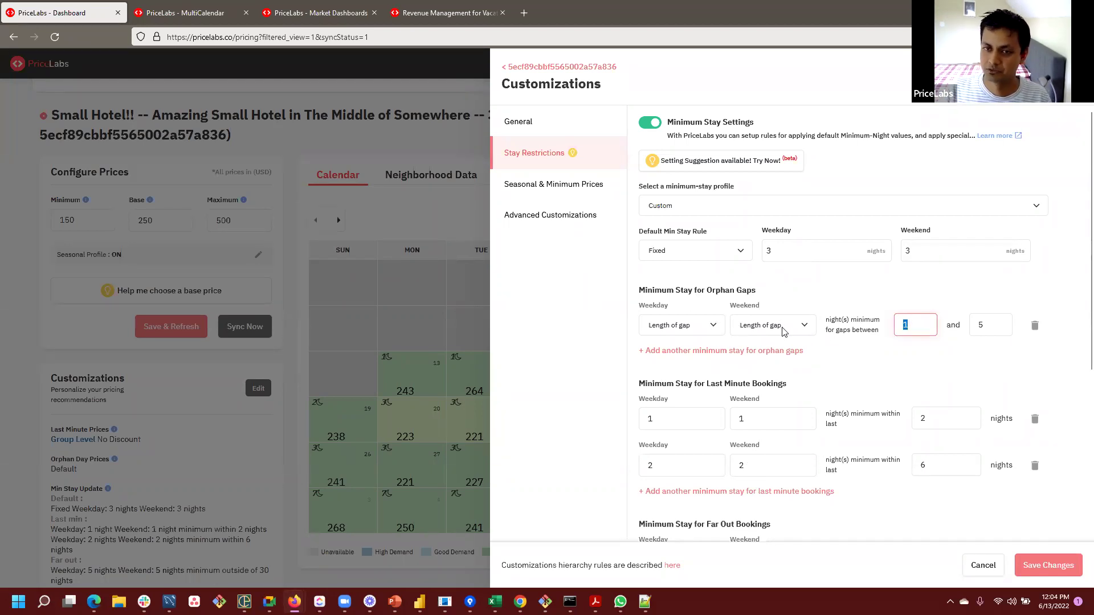
click(688, 330)
click(612, 358)
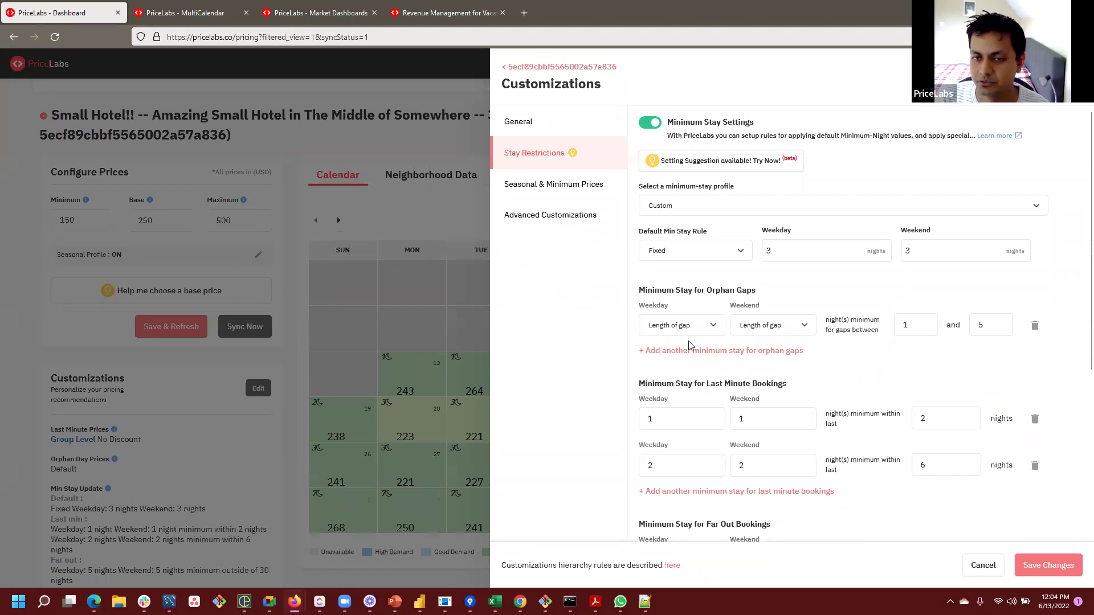
click(881, 335)
text(2)
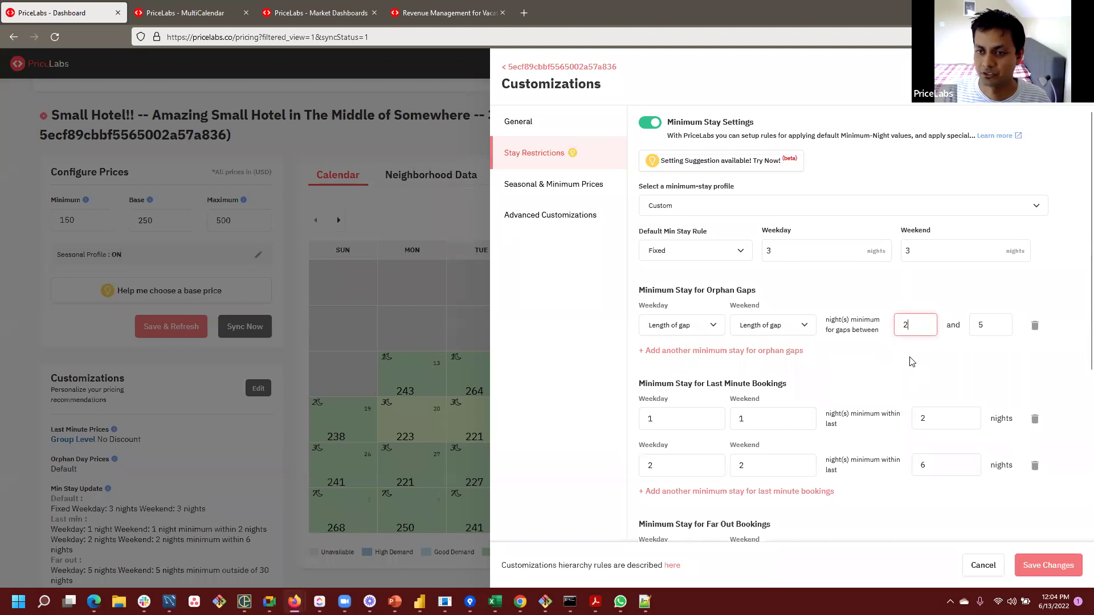
scroll(851, 459, down, 3)
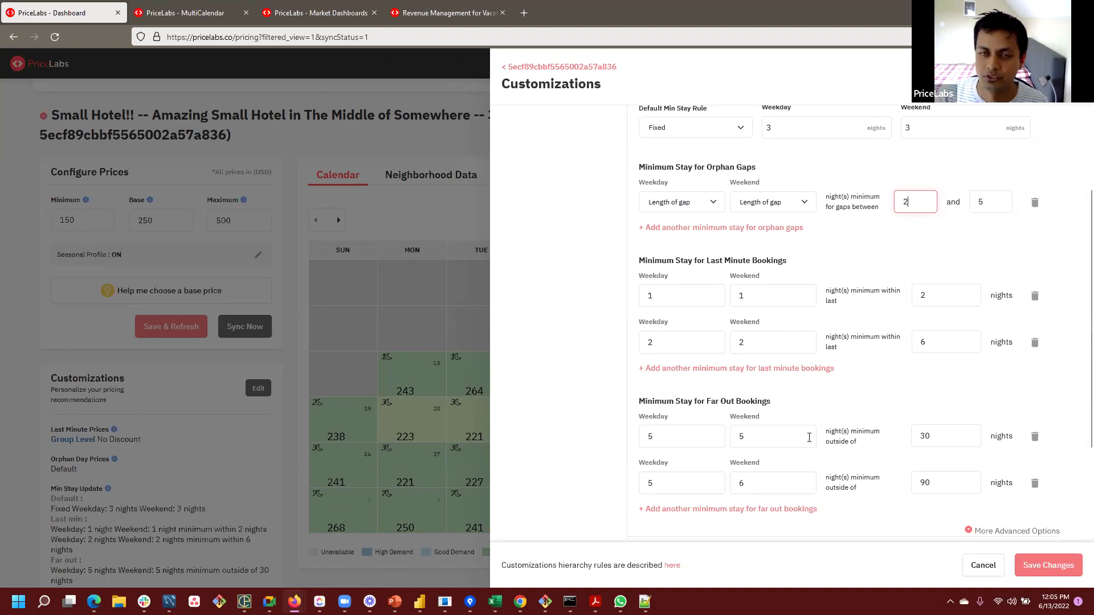
scroll(809, 438, up, 3)
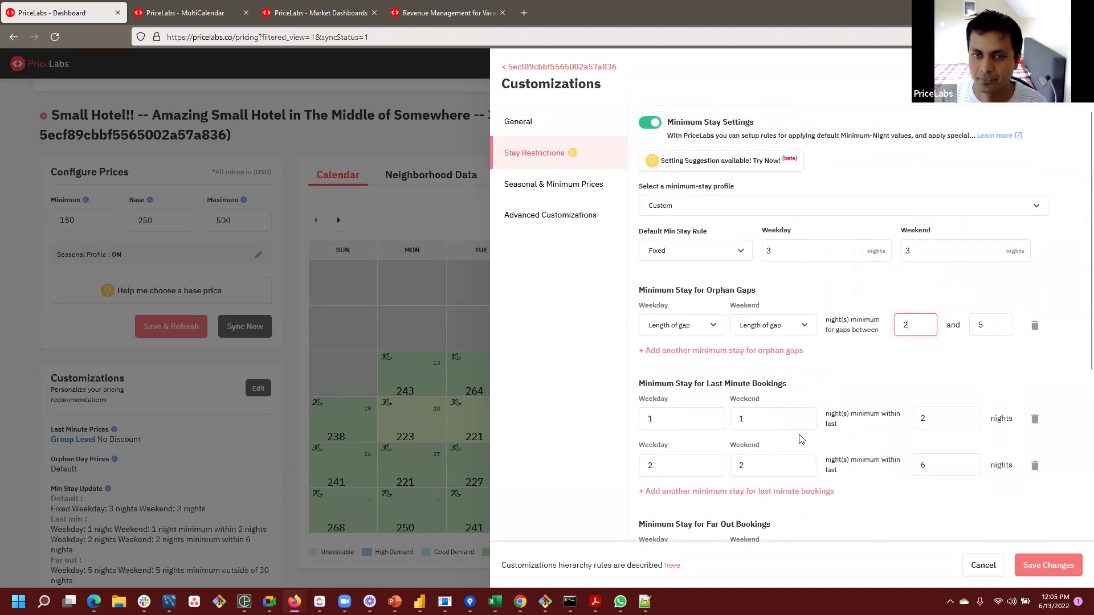
- Generate the suggested min-stay settings for short-term bookings and for mid-term bookings to compare them
click(676, 167)
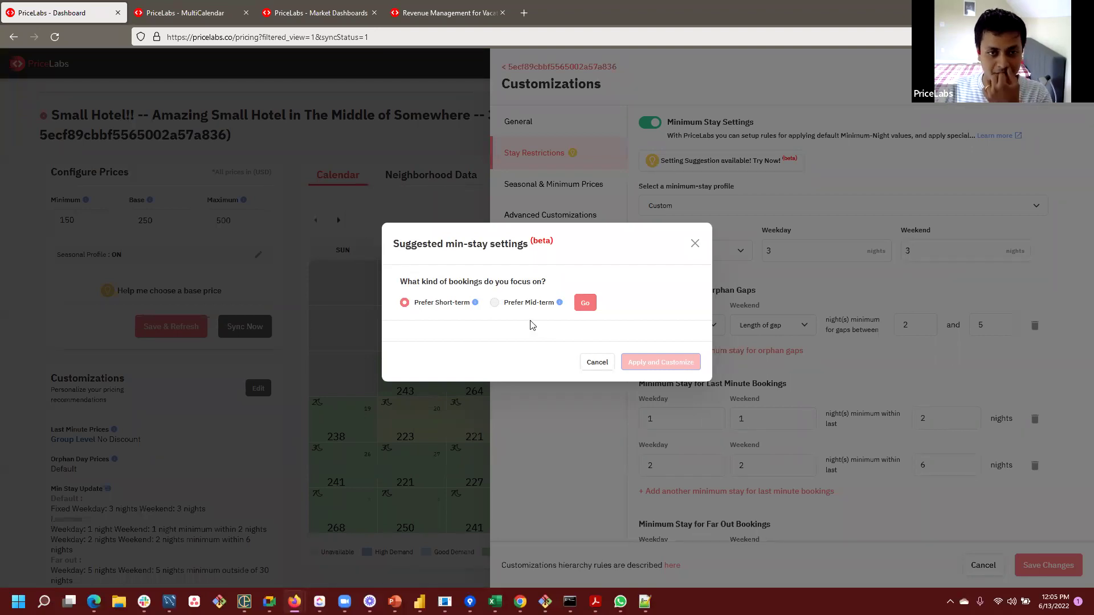
mouse_move(475, 306)
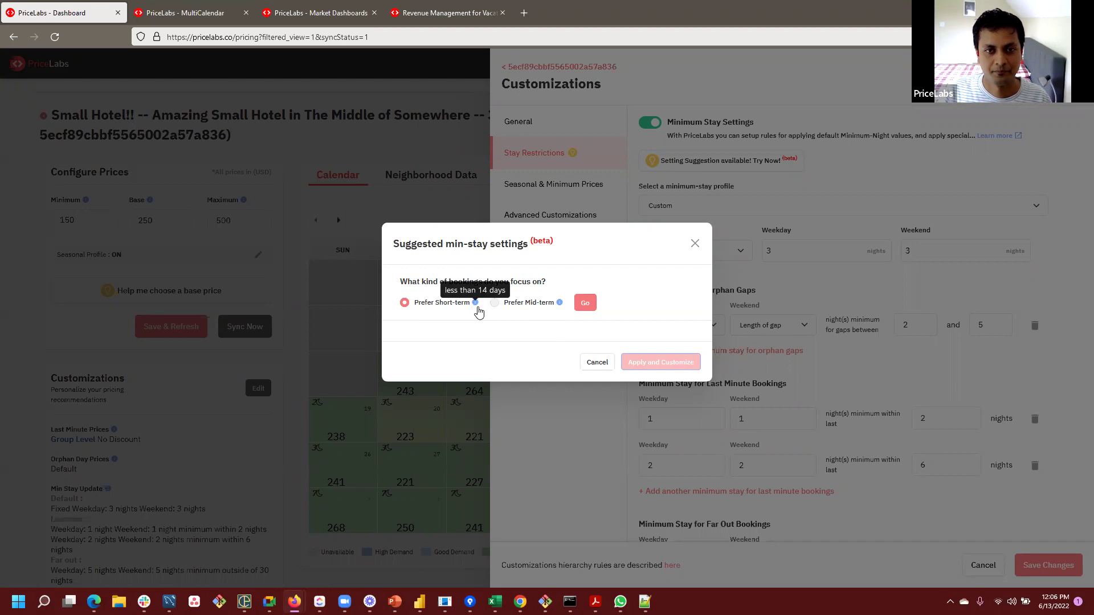
mouse_move(557, 308)
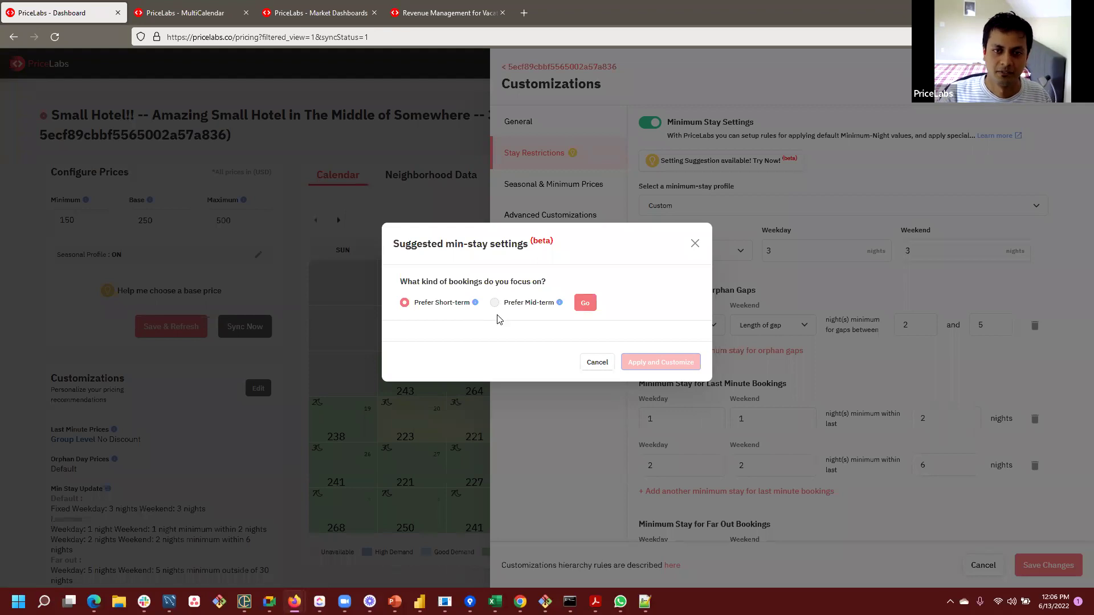
click(586, 303)
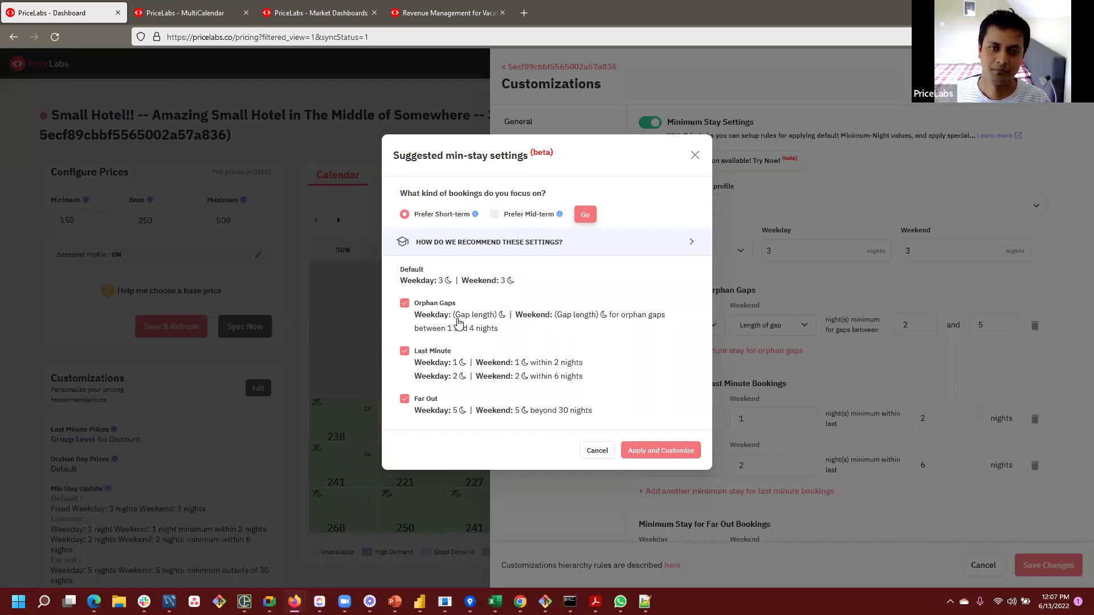
click(495, 215)
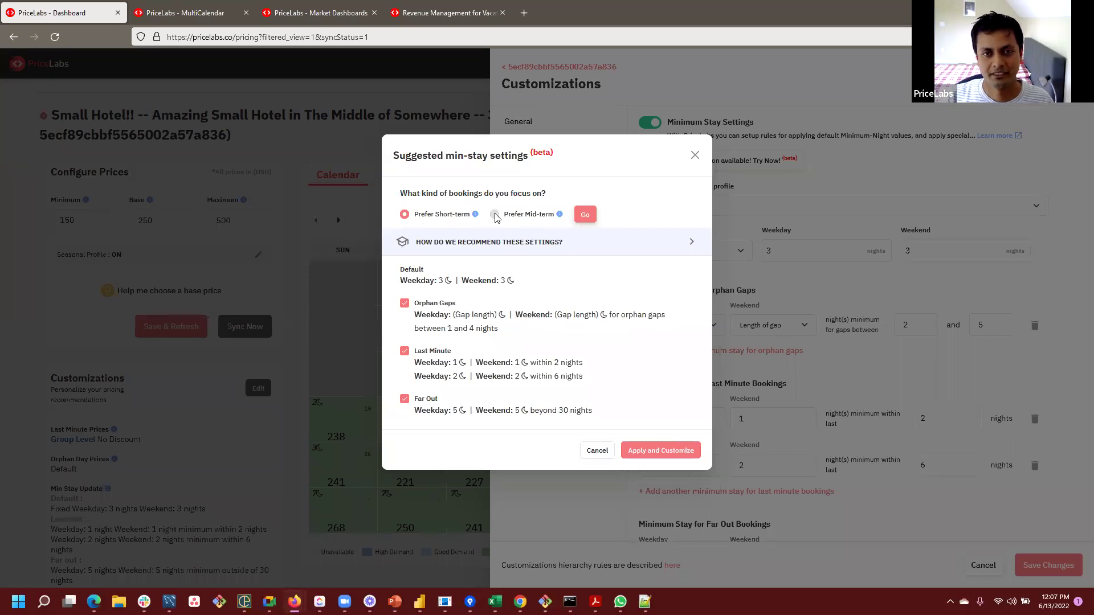
click(584, 215)
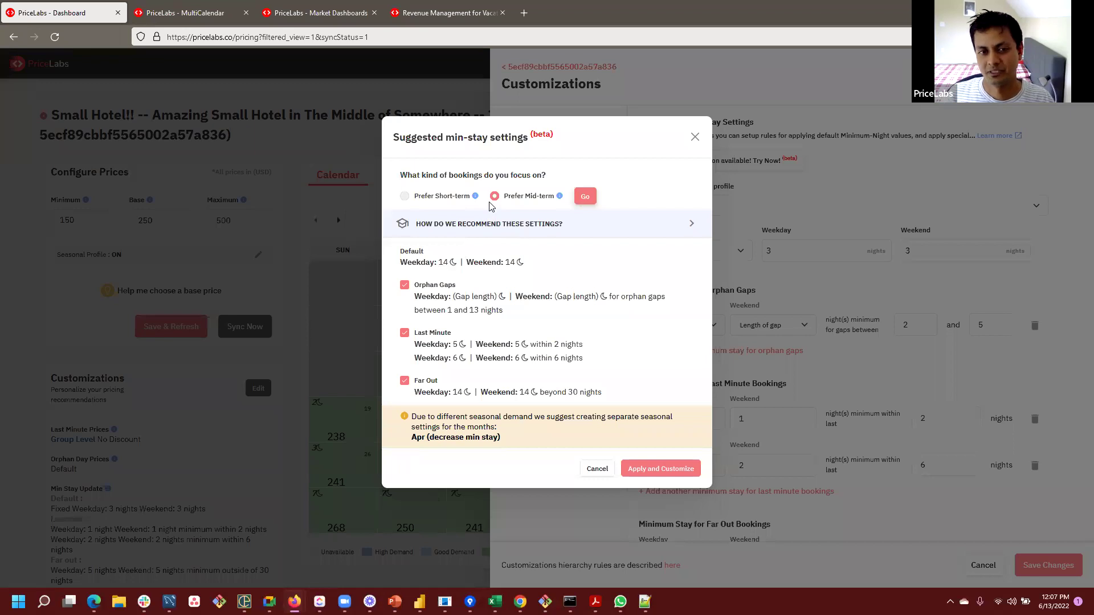
- Regenerate the suggested min-stay settings with Prefer Short-term and apply them to the listing
click(413, 197)
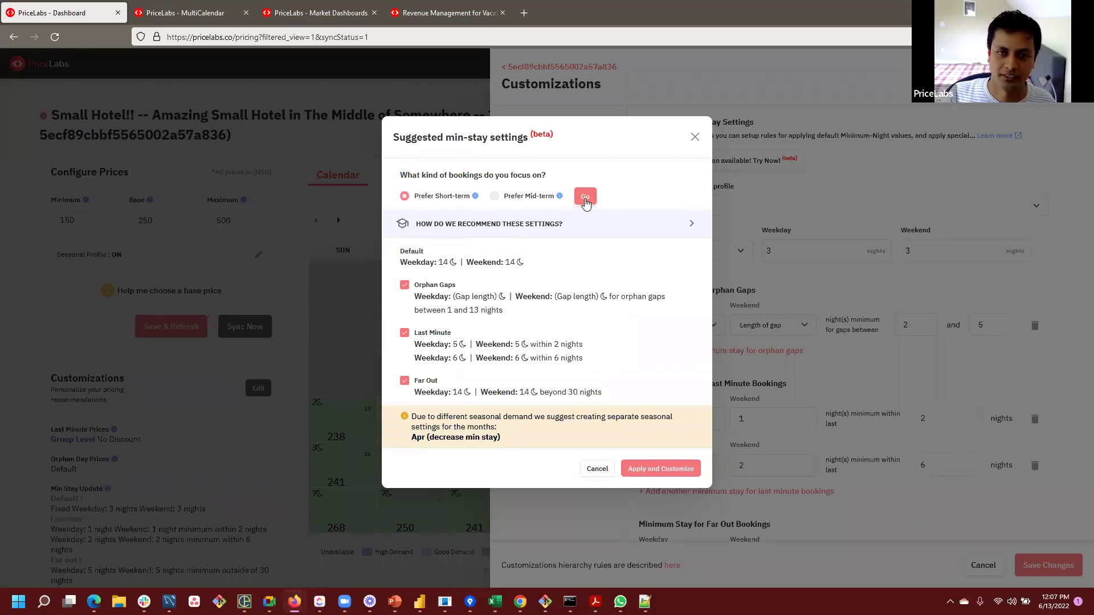
click(584, 196)
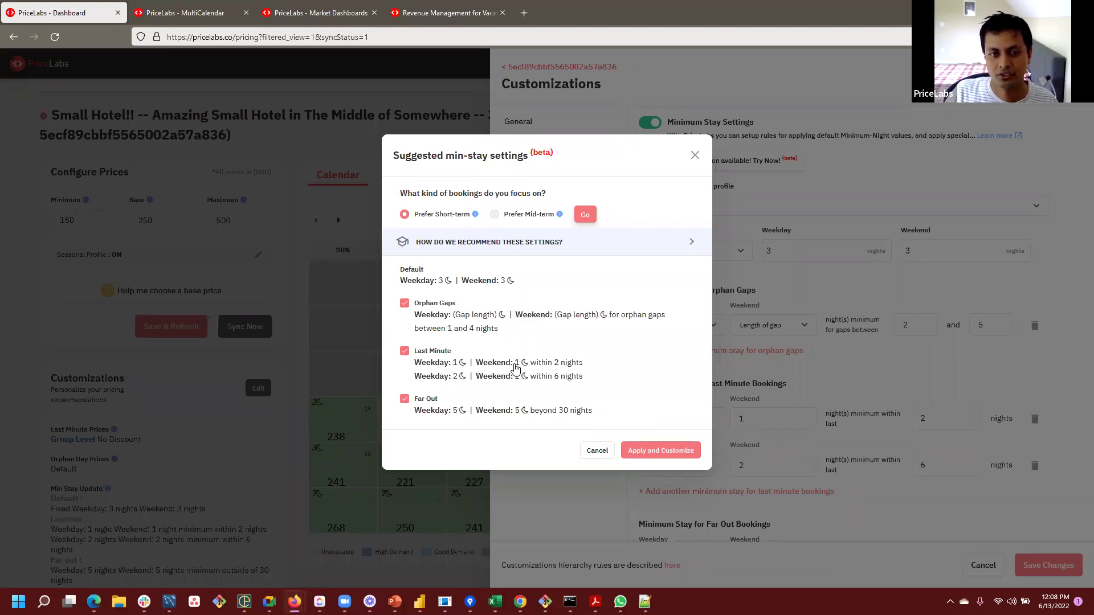
click(652, 453)
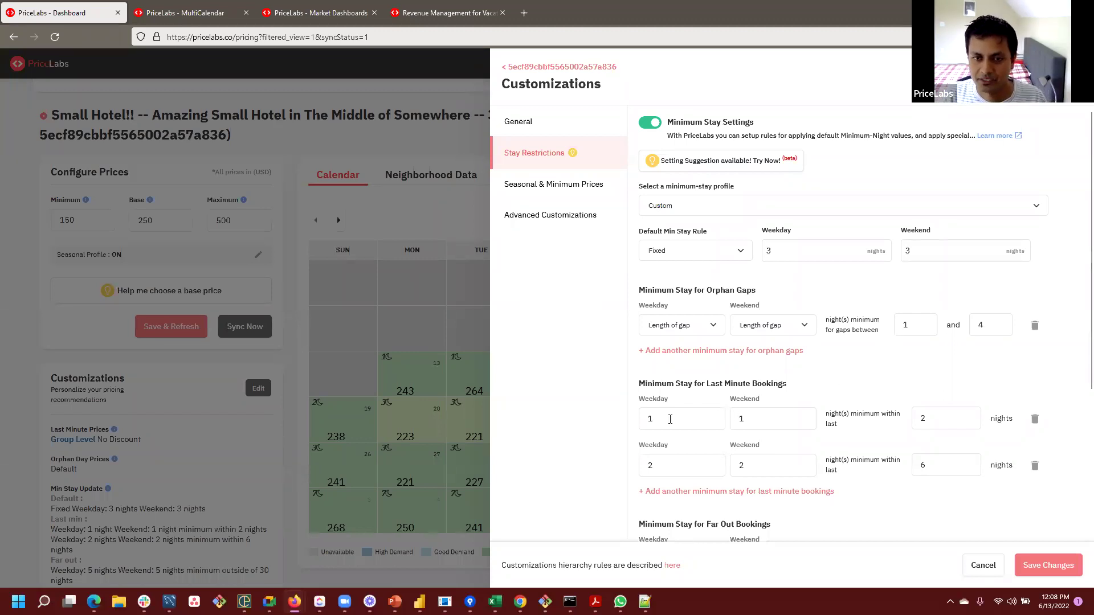
- Set the weekend minimum stay to 2 nights in the last-minute rule for bookings within 2 nights
click(652, 419)
key(Tab)
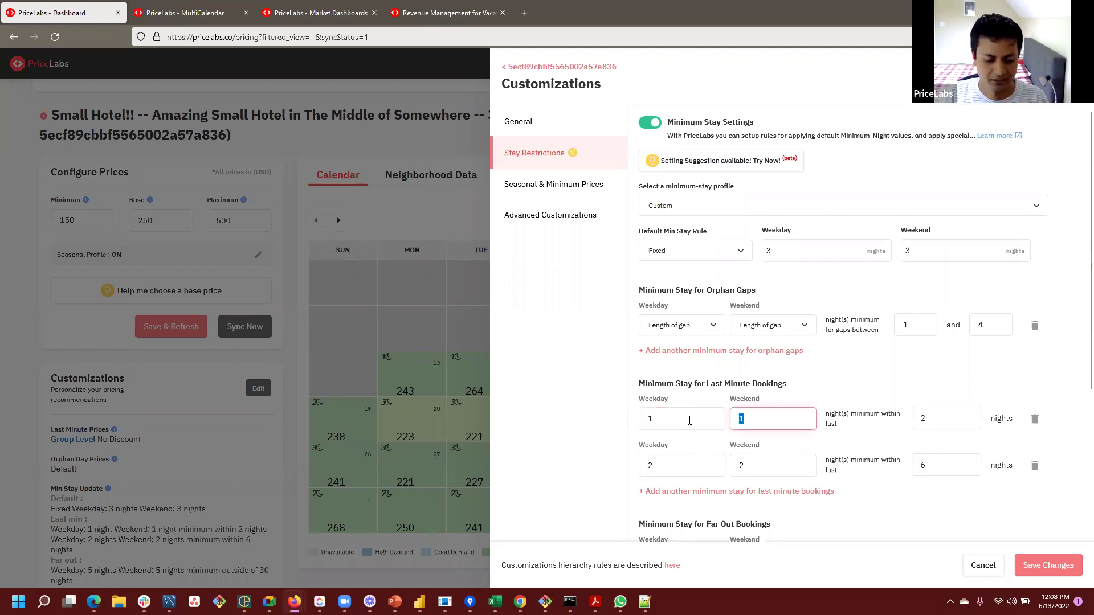
text(2)
click(927, 347)
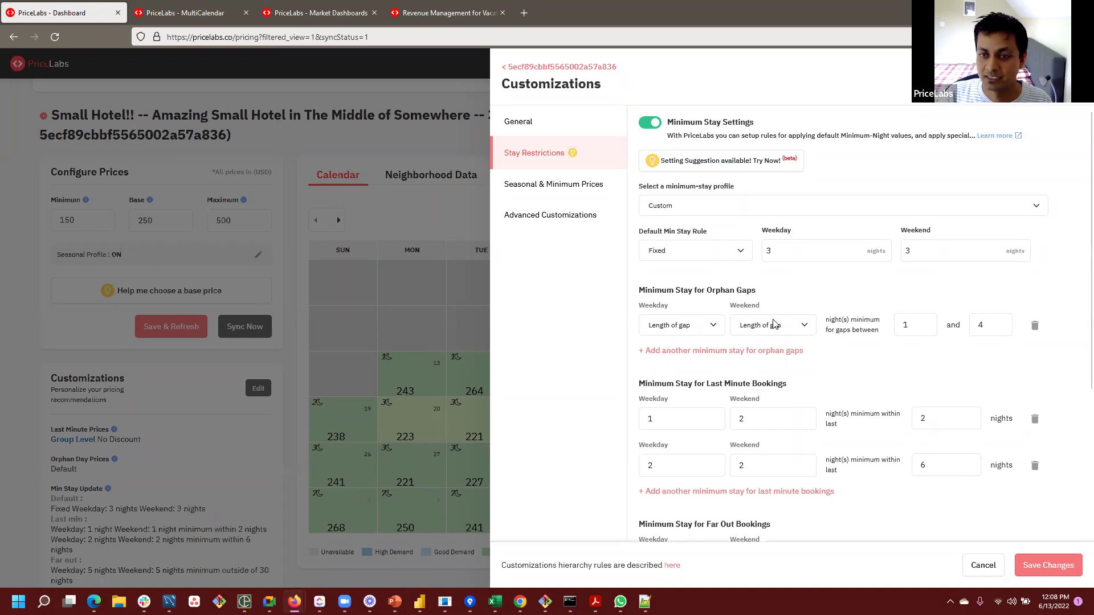
- Add a second orphan-gap rule and set the first to 1 weekday night and 2 weekend nights for gaps between 1 and 1
click(767, 351)
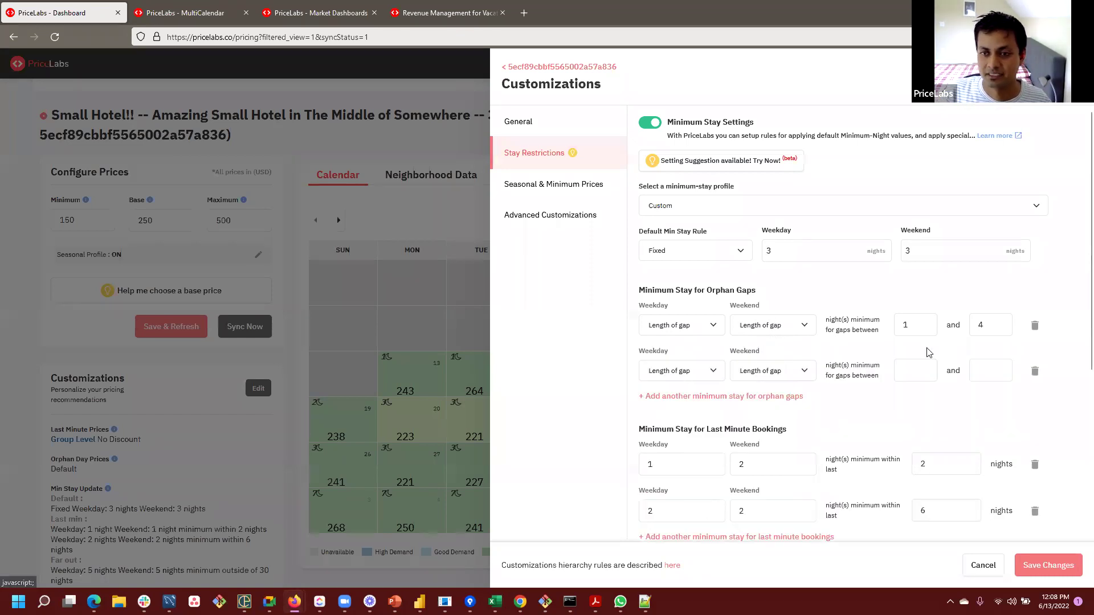
double_click(980, 325)
text(1)
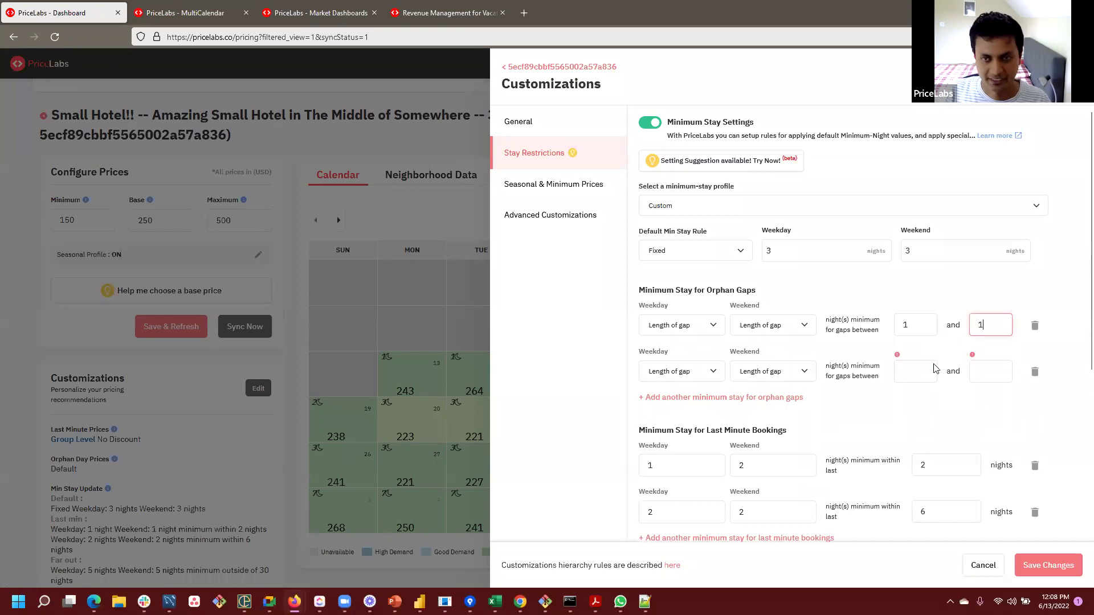
click(741, 328)
click(747, 366)
click(709, 331)
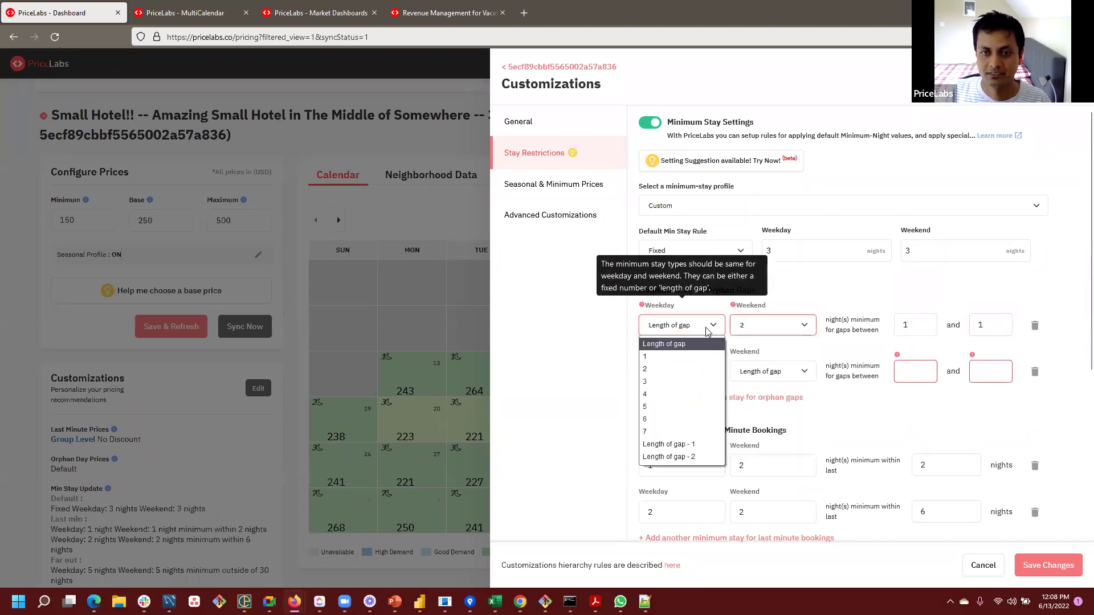
click(692, 356)
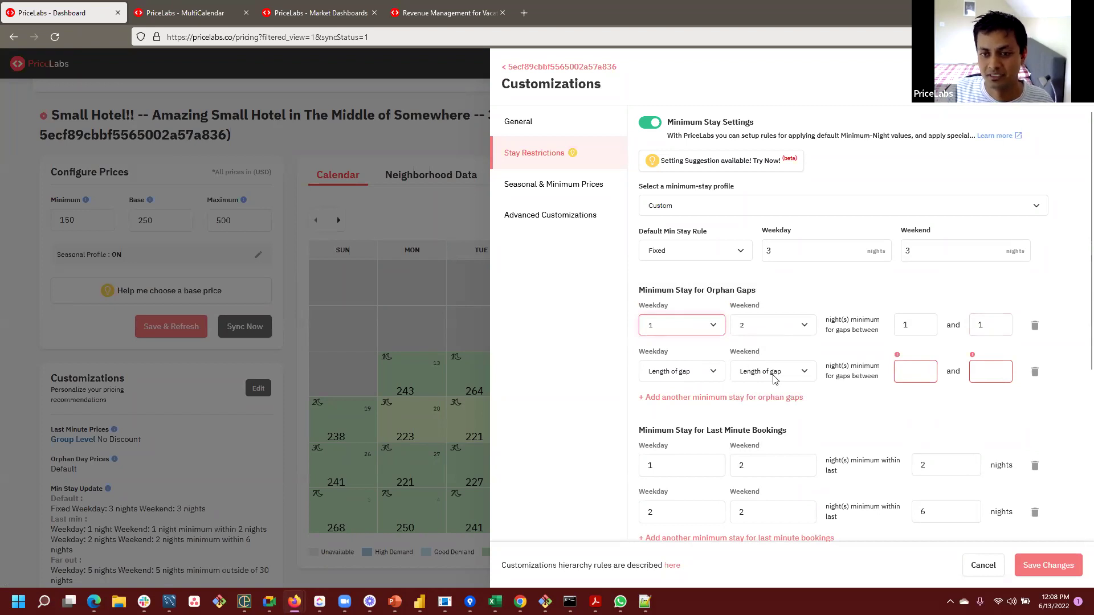
- Set the second orphan-gap rule to cover gaps between 2 and 4 nights, and save the customization changes
click(923, 376)
text(2)
key(Tab)
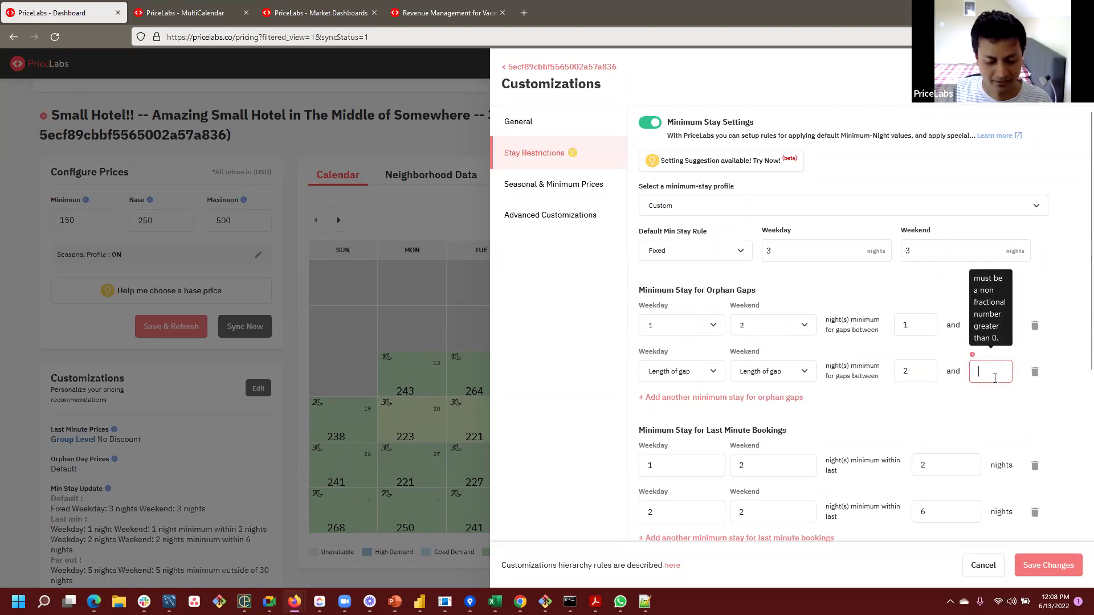
text(4)
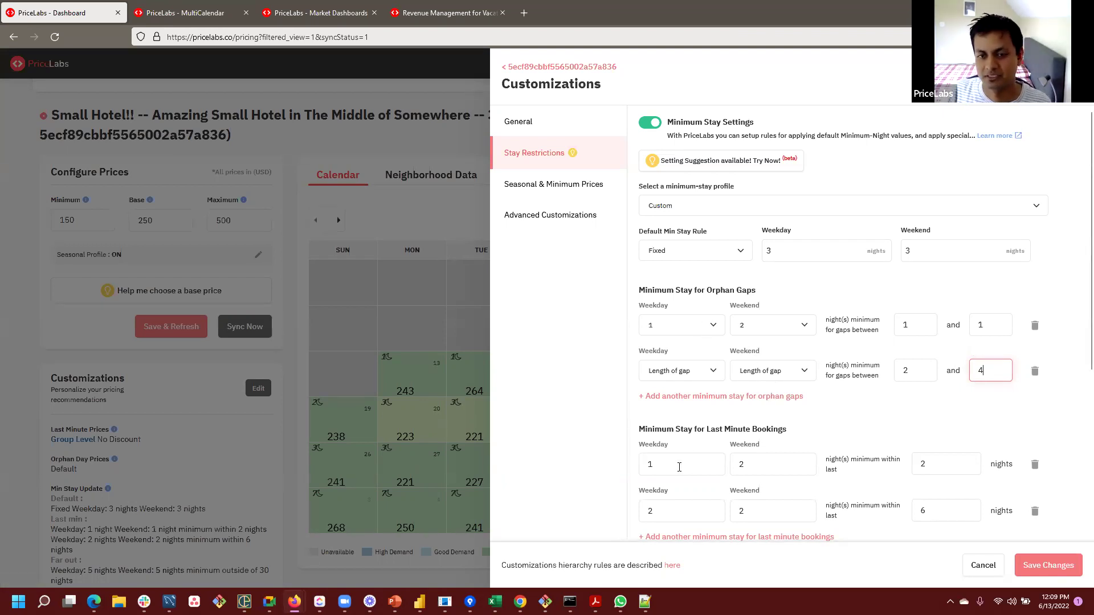
scroll(708, 458, down, 5)
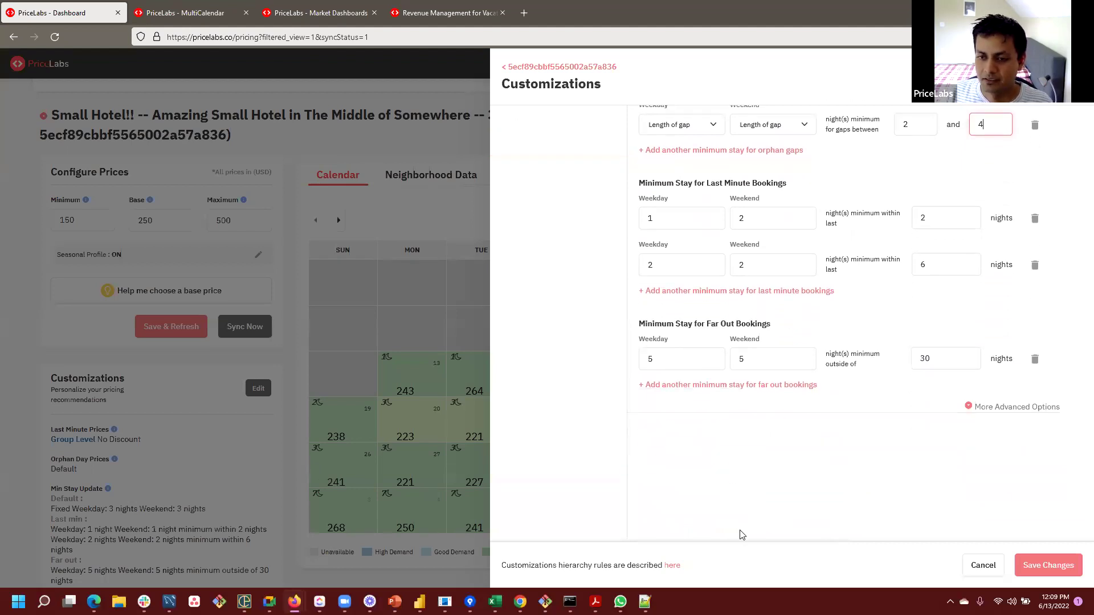
click(1049, 565)
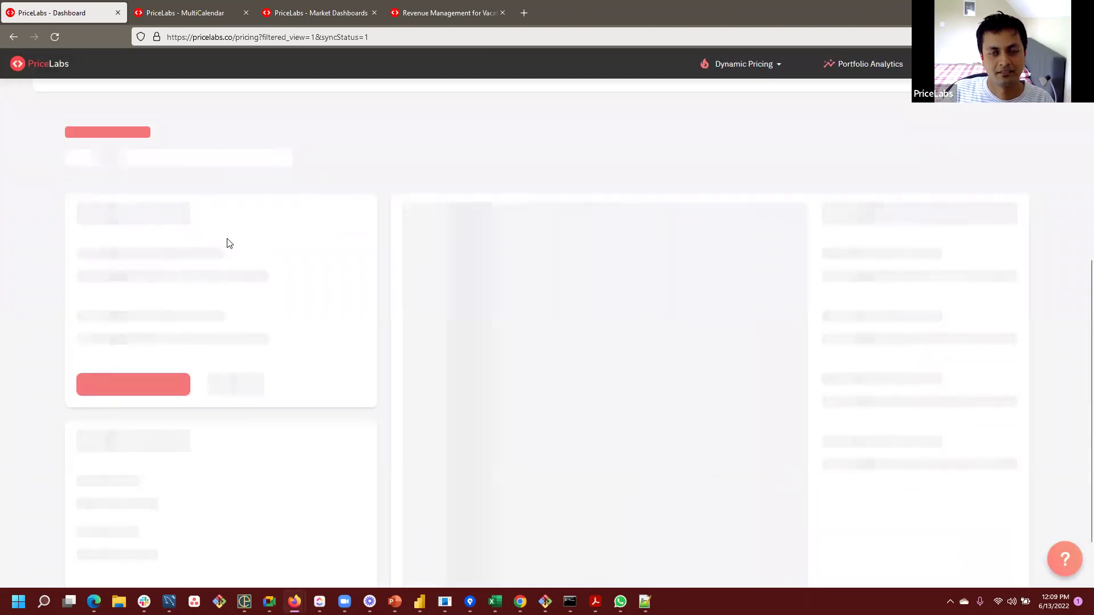
- View the Small Hotel listing's customizations from the Multi Calendar page, then close them
click(188, 12)
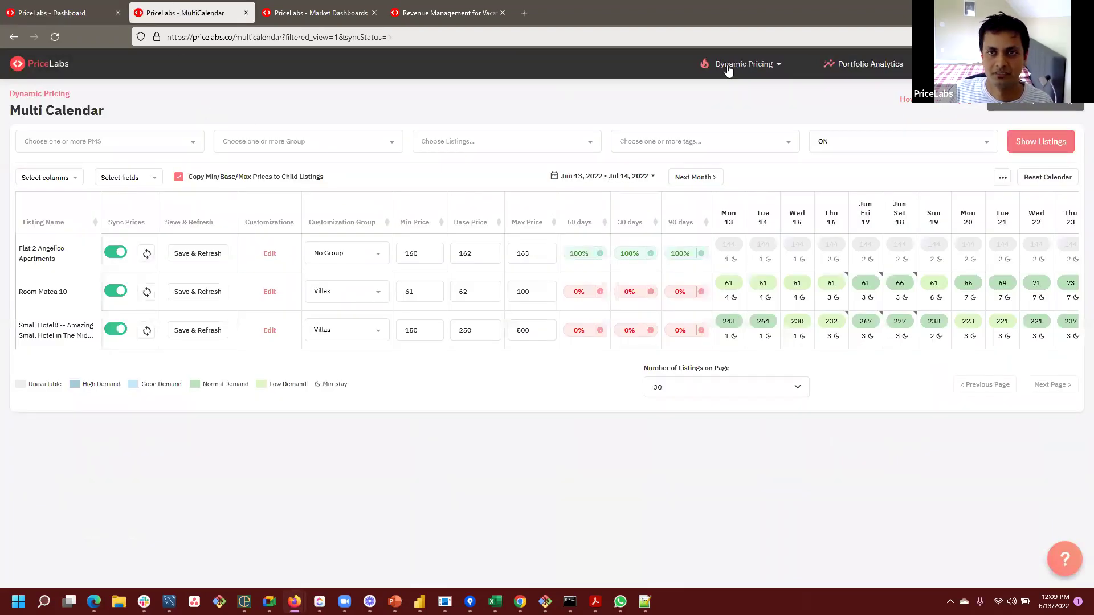
mouse_move(741, 64)
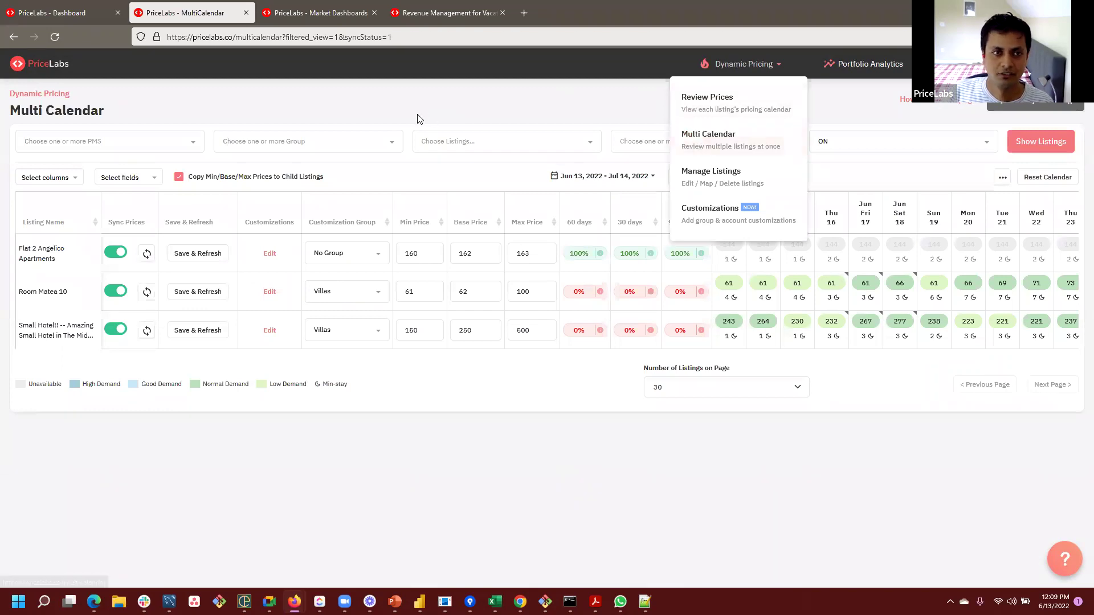
click(271, 333)
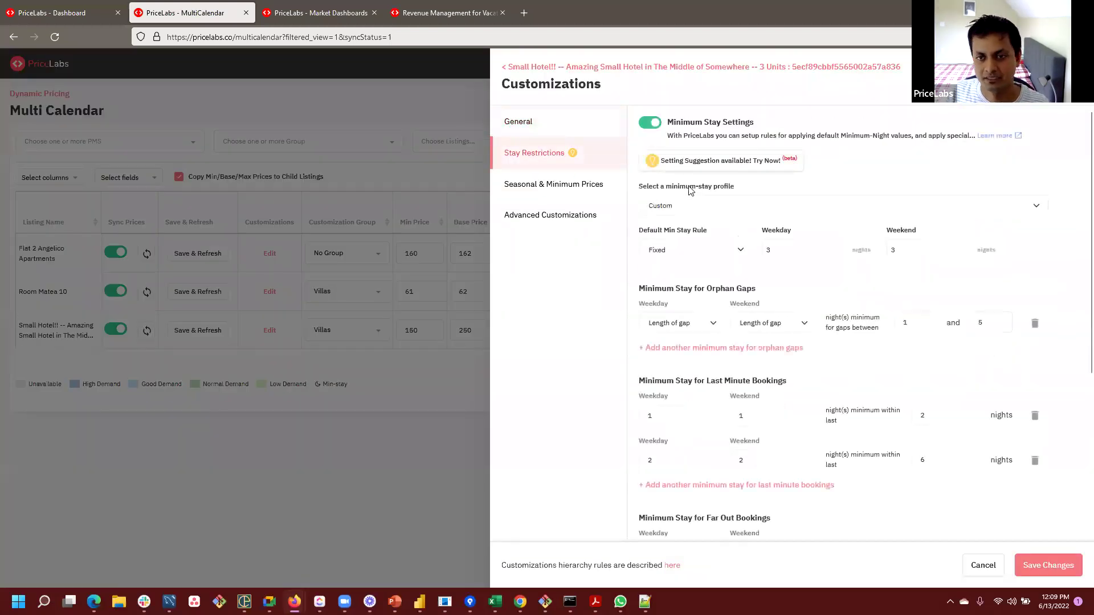
click(451, 98)
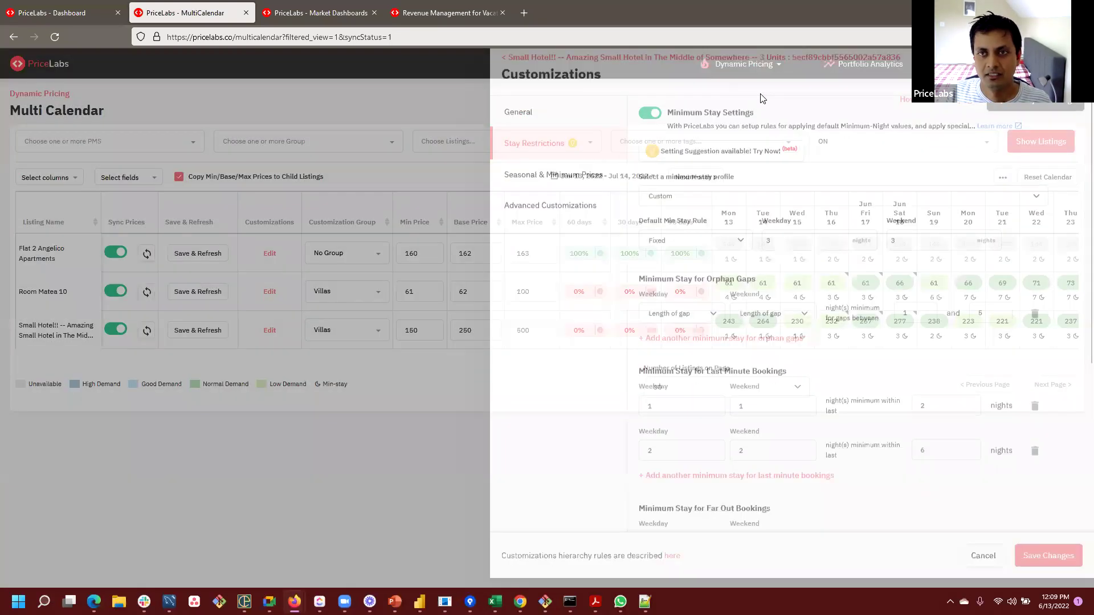
- Open the Customizations page in a new browser tab and look through the group-level customizations
click(735, 64)
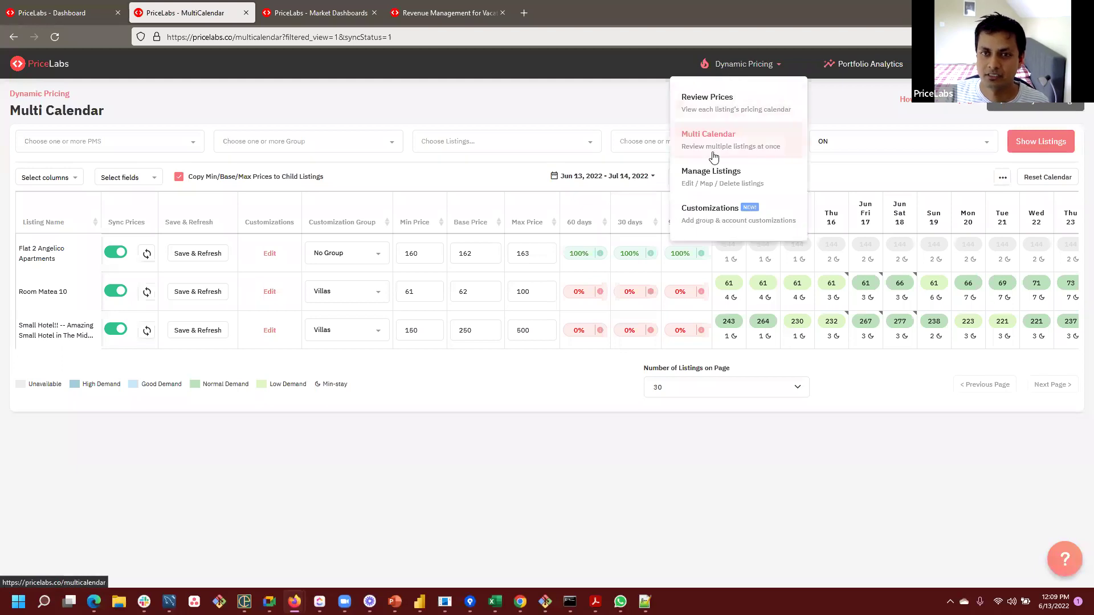
middle_click(704, 209)
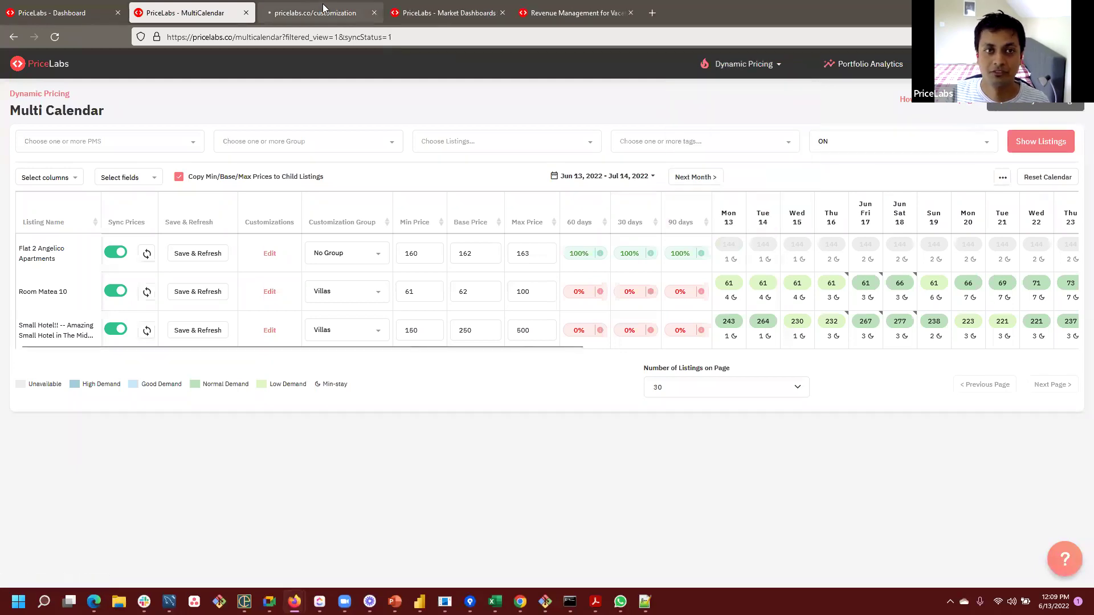
click(323, 12)
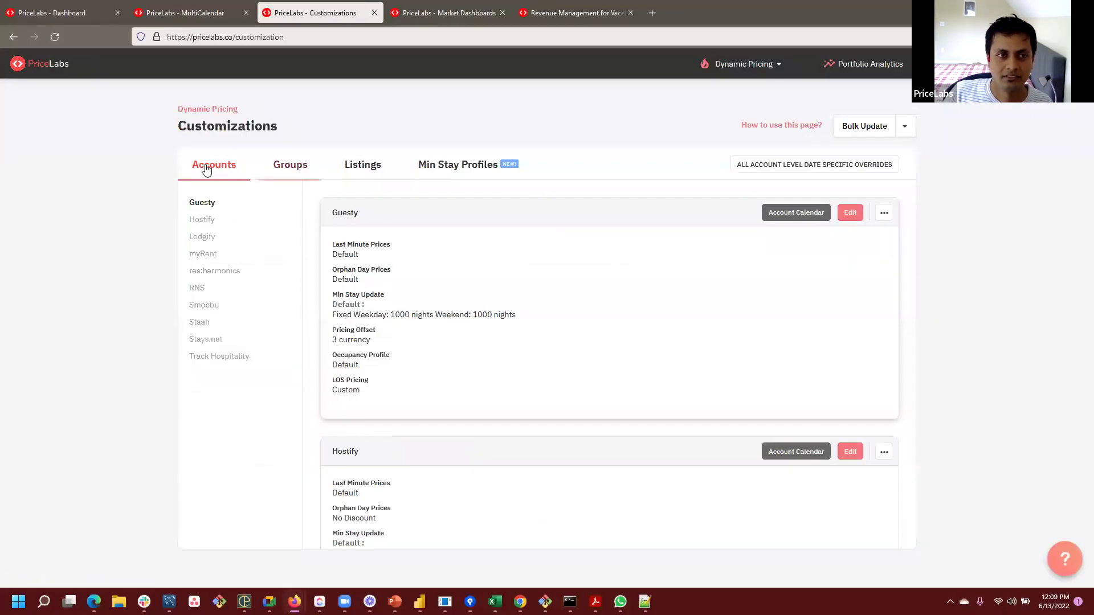
click(289, 166)
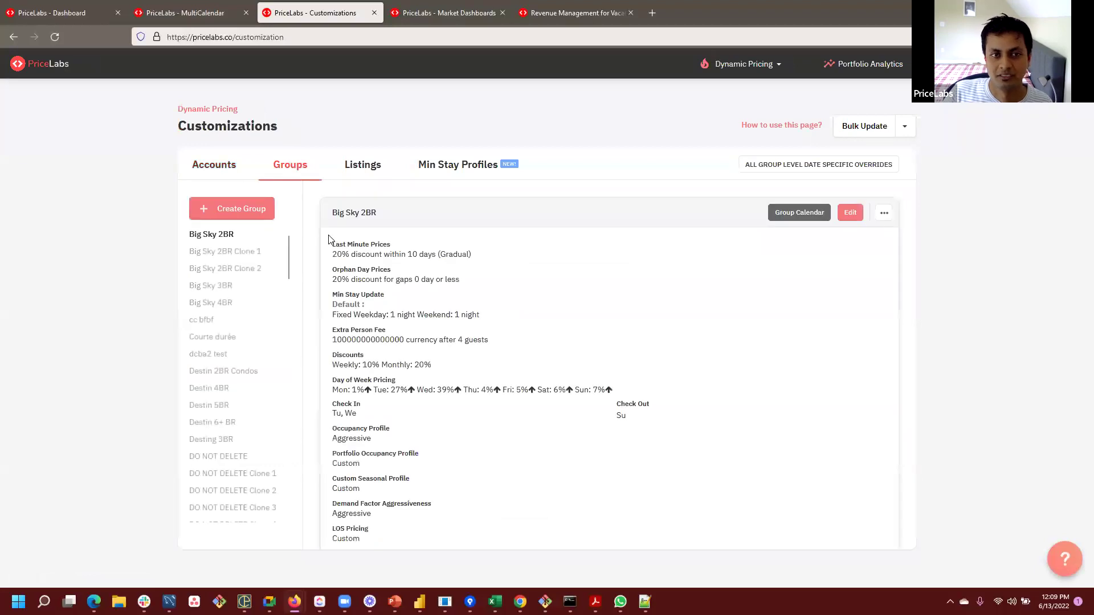
scroll(493, 344, down, 15)
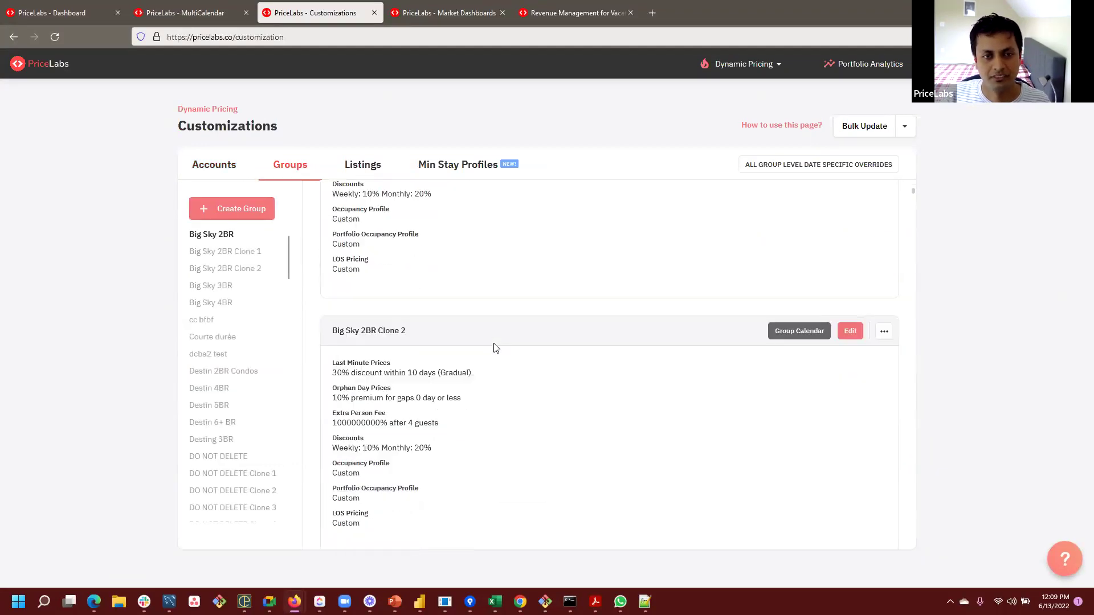
scroll(495, 363, down, 1)
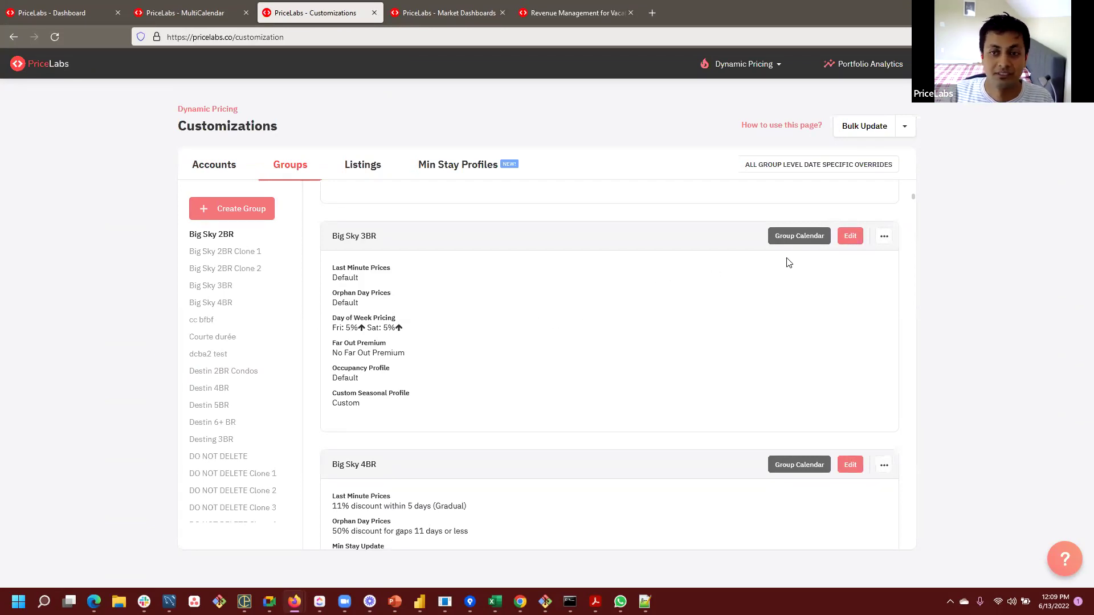
- Revisit the Multi Calendar and Dashboard pages, and switch to the MinStay Recommendation Engine presentation slide
click(171, 12)
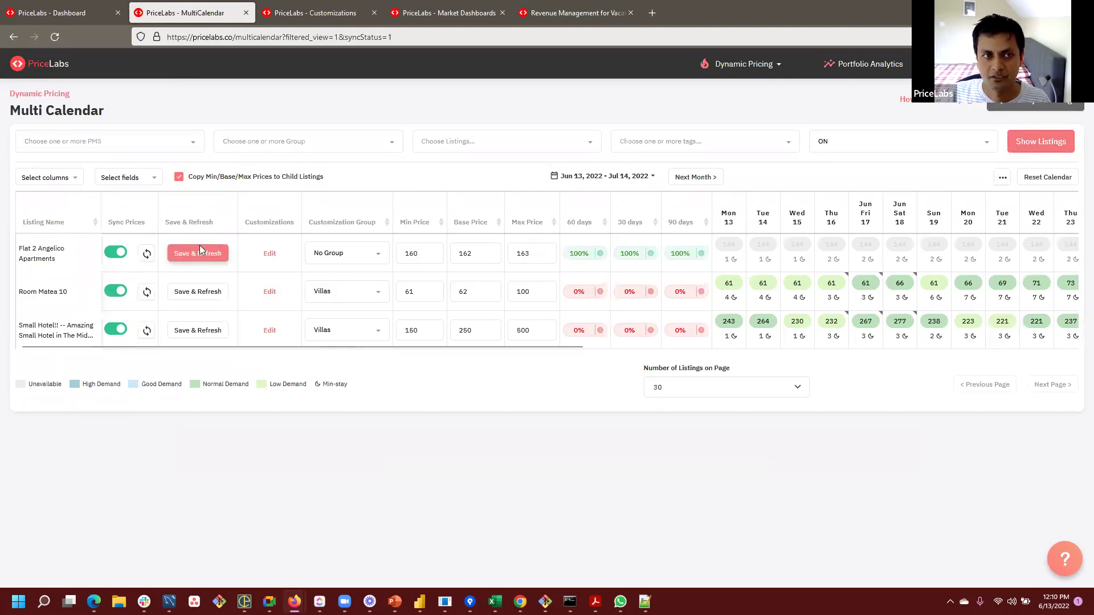
click(63, 13)
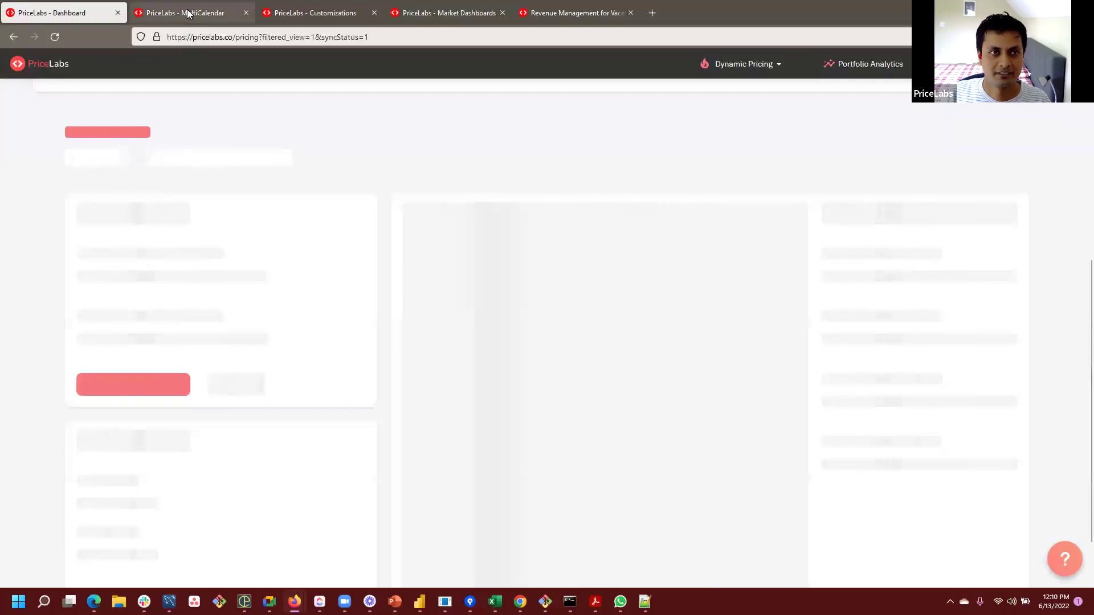
click(188, 12)
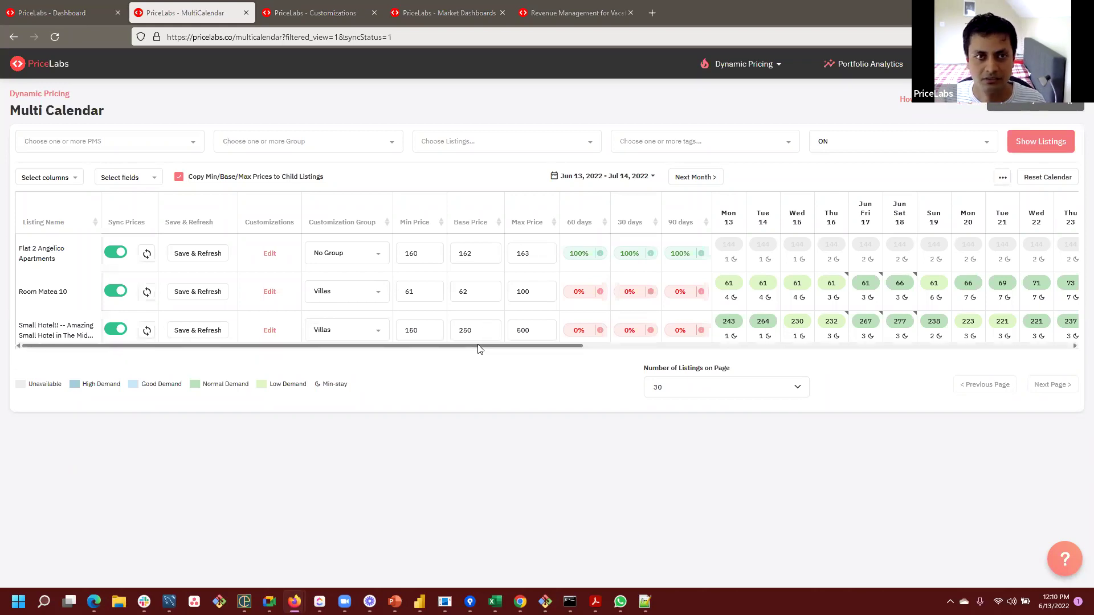
key(alt+Tab)
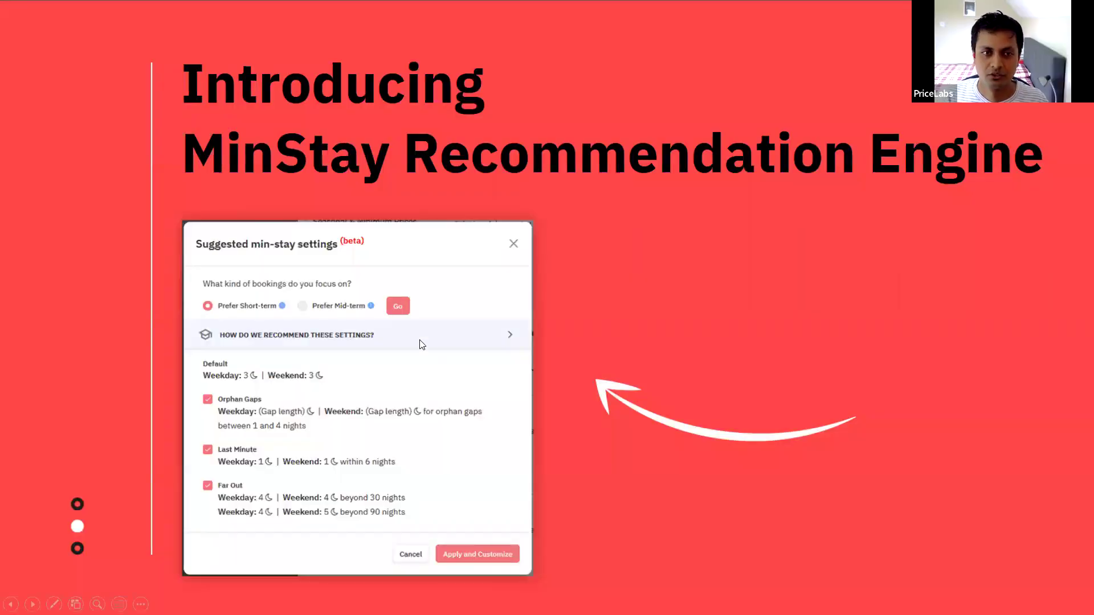
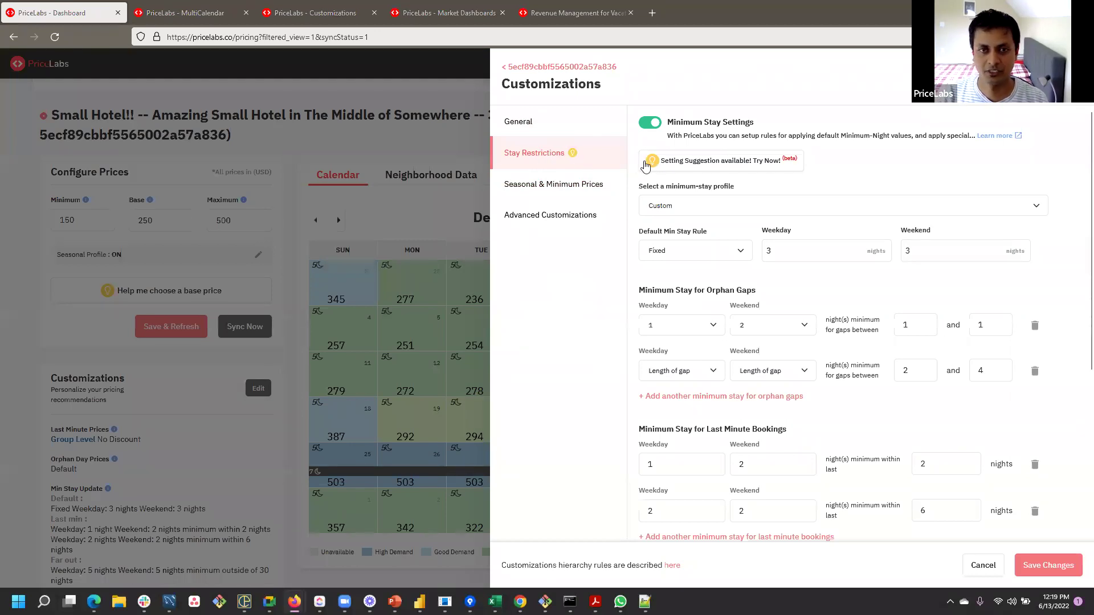
- Open the custom seasonal profile for editing in the Small Hotel listing's seasonal and minimum price customizations
click(533, 190)
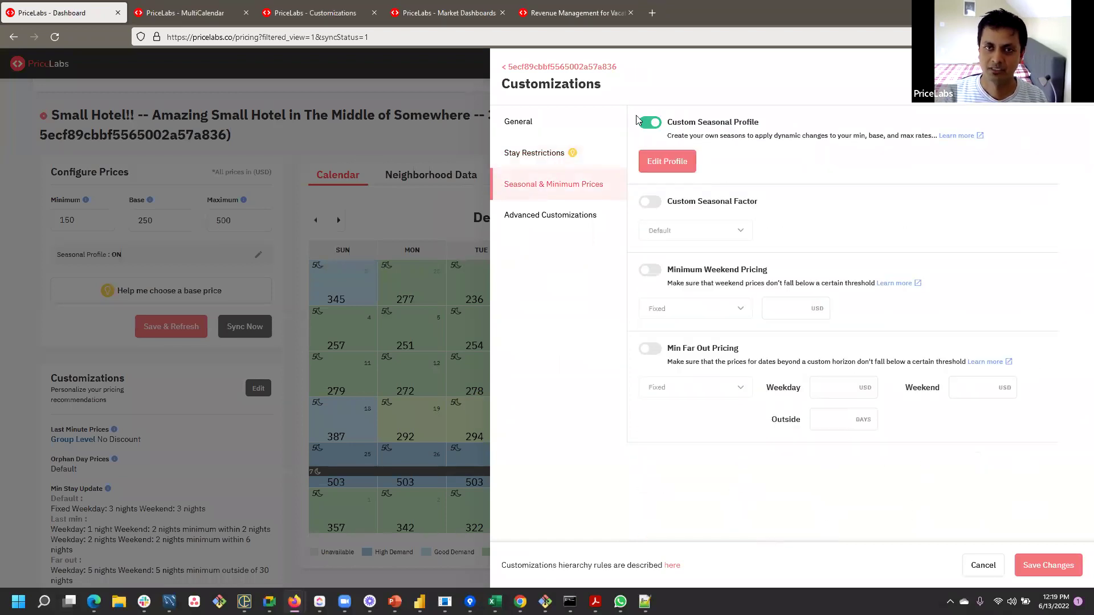
click(661, 165)
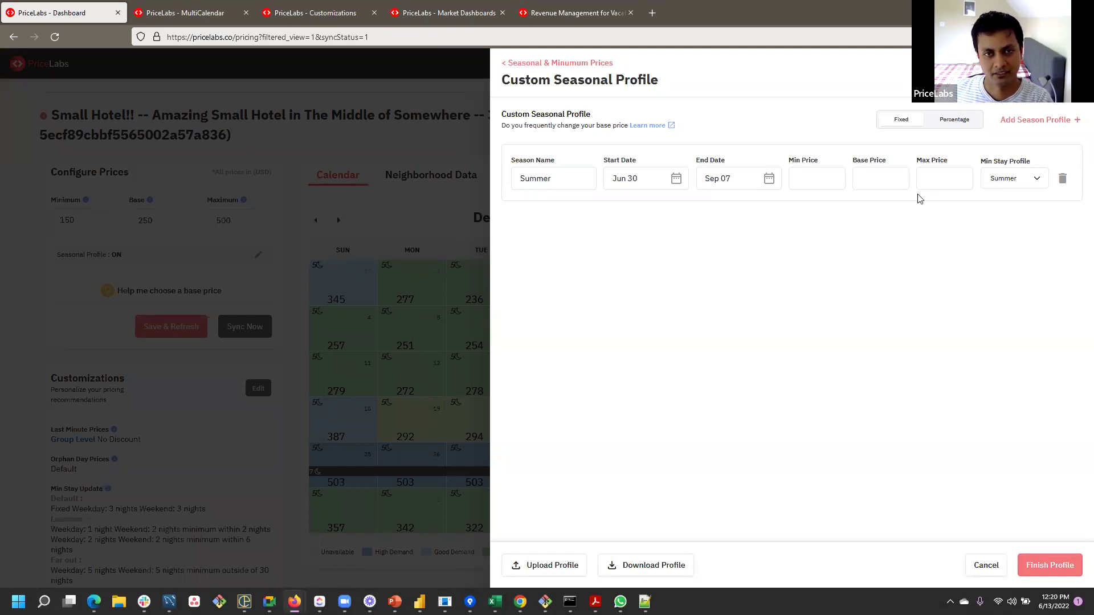
click(814, 174)
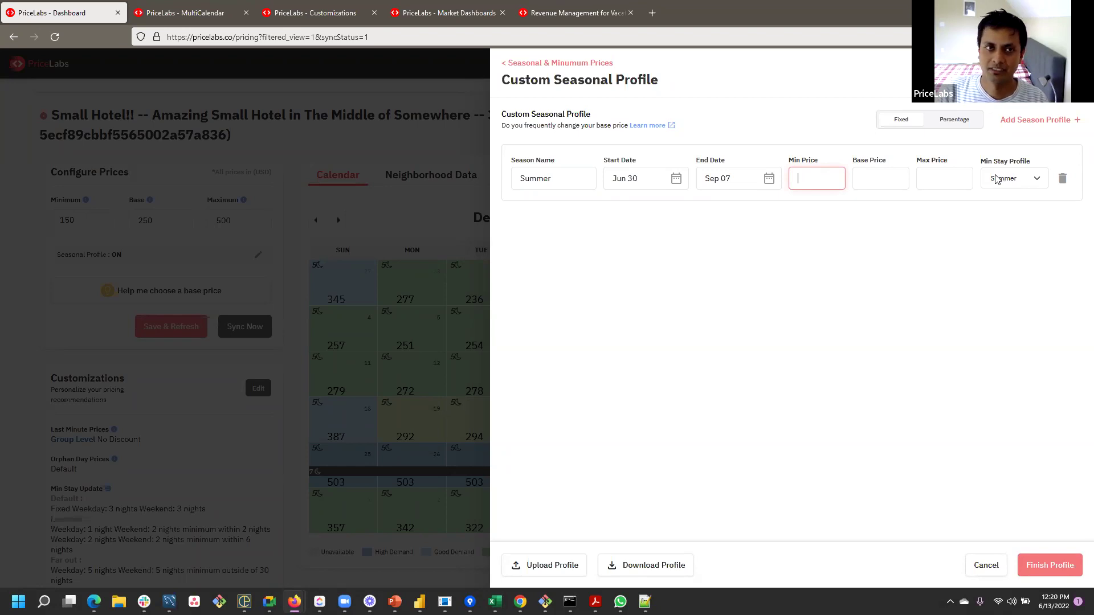
- Look through the saved minimum-stay profiles on the Customizations page
click(349, 13)
click(454, 171)
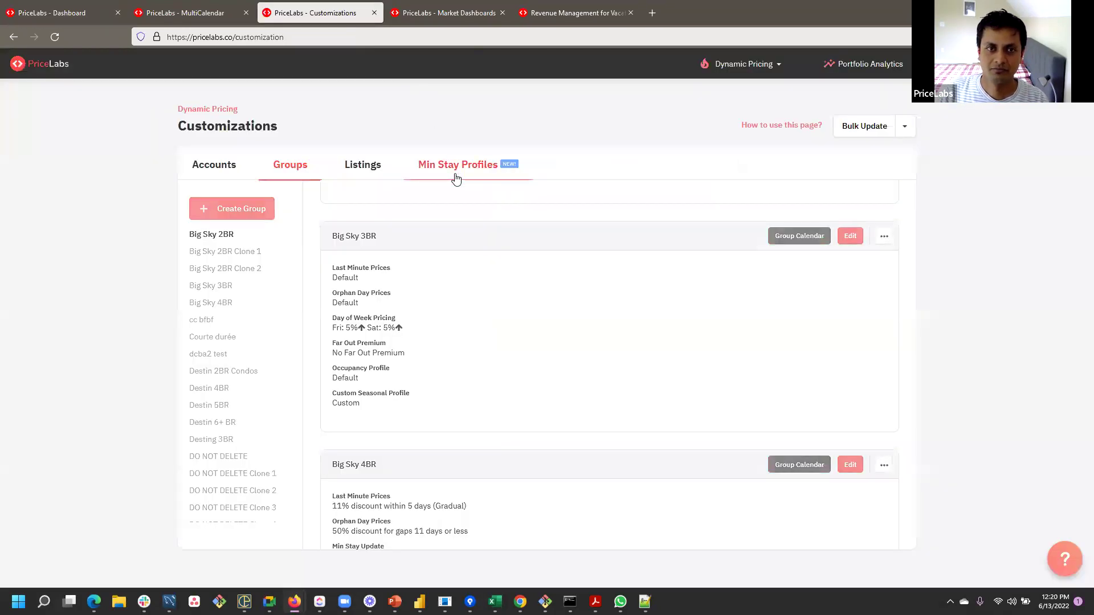
scroll(364, 410, down, 3)
scroll(359, 412, down, 10)
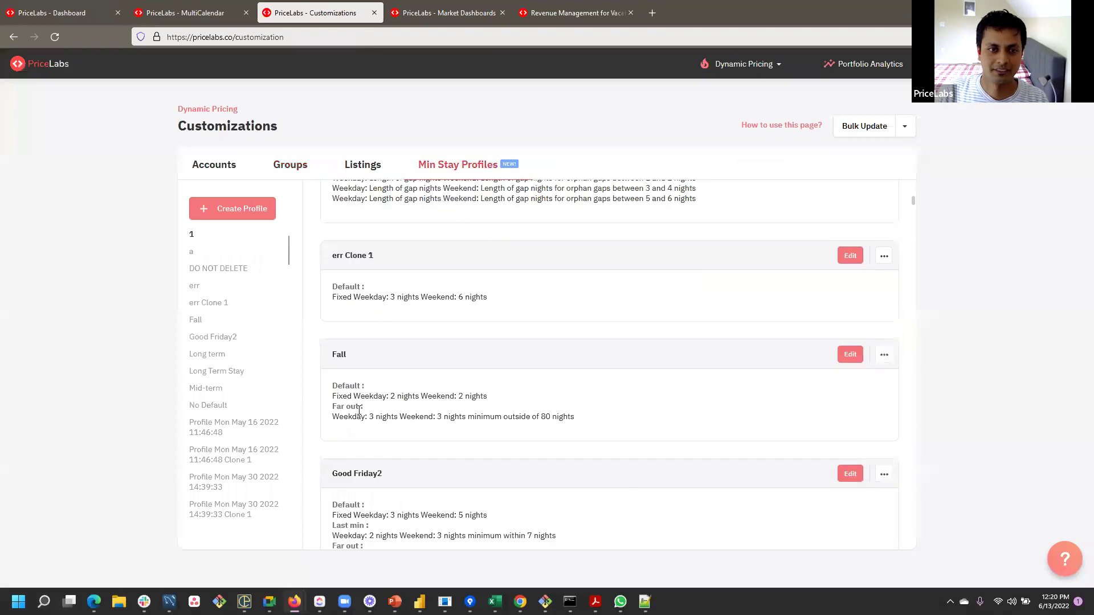
scroll(359, 413, up, 4)
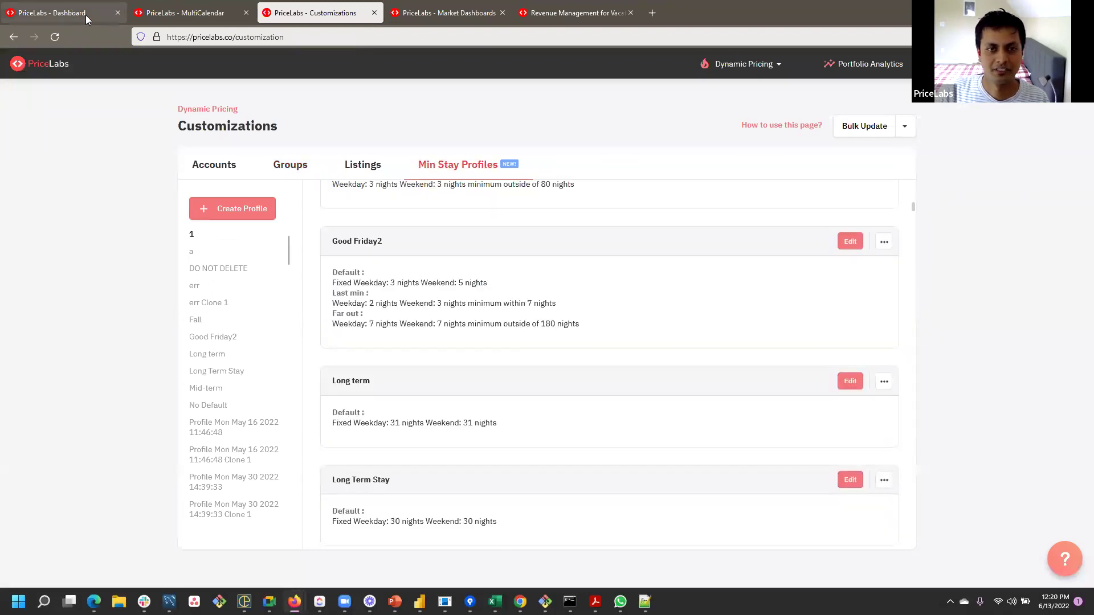
- Add a second season named Xmas, running from Dec 20 to Dec 31, to the listing's custom seasonal profile
click(72, 12)
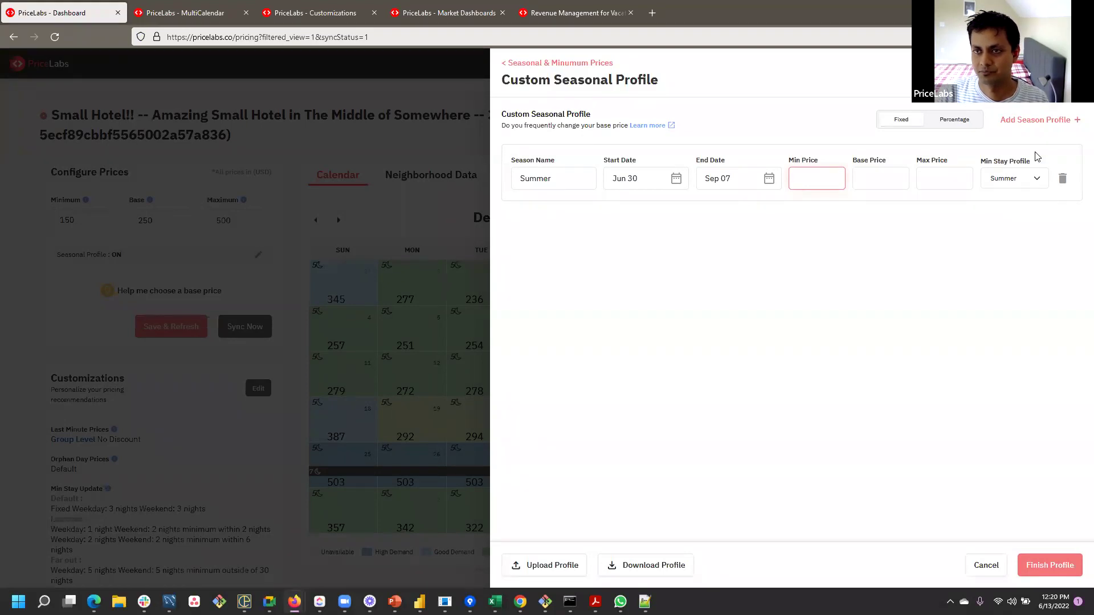
click(1036, 120)
click(577, 240)
text(Xmas)
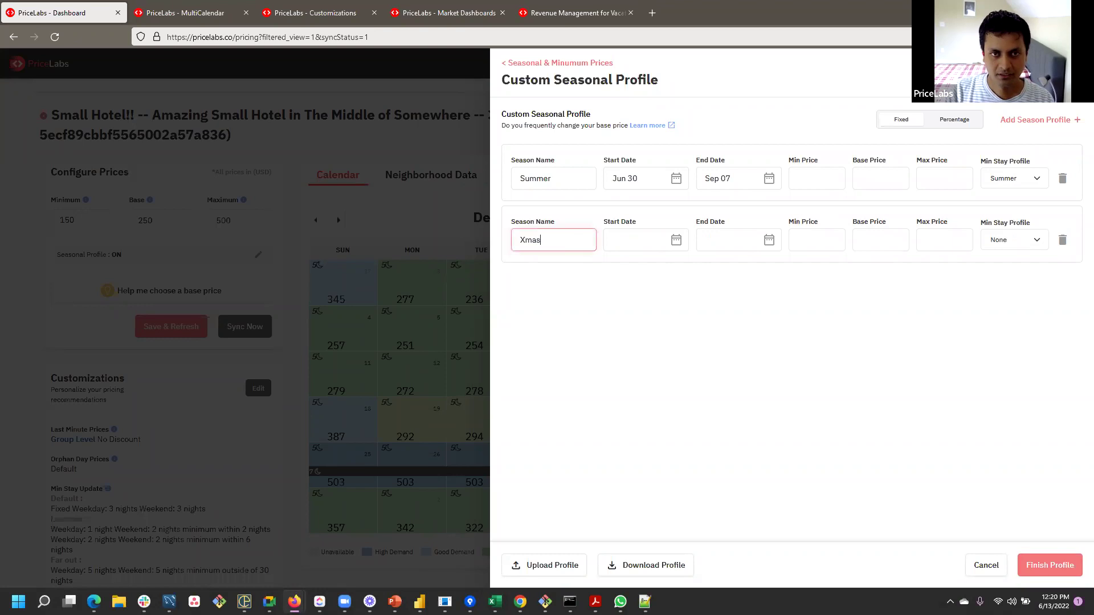
click(677, 245)
click(652, 241)
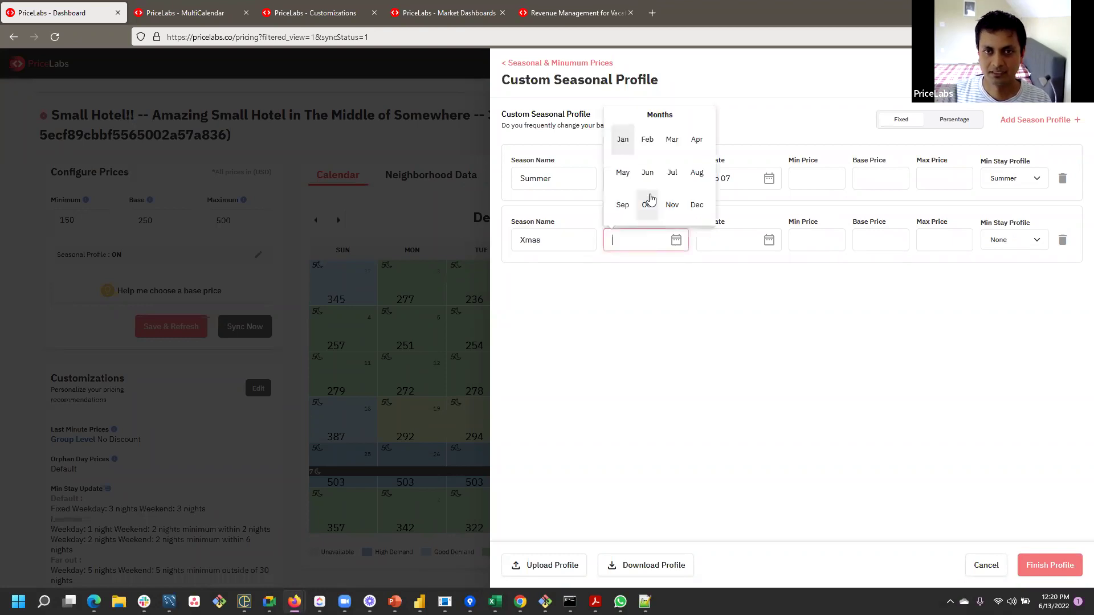
click(694, 208)
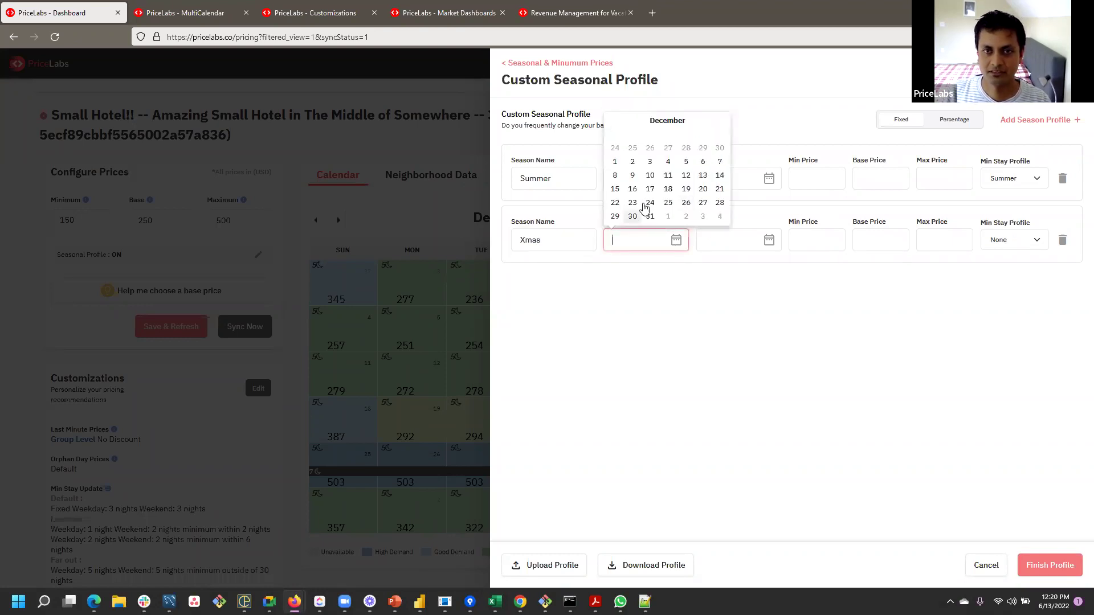
click(702, 188)
click(724, 238)
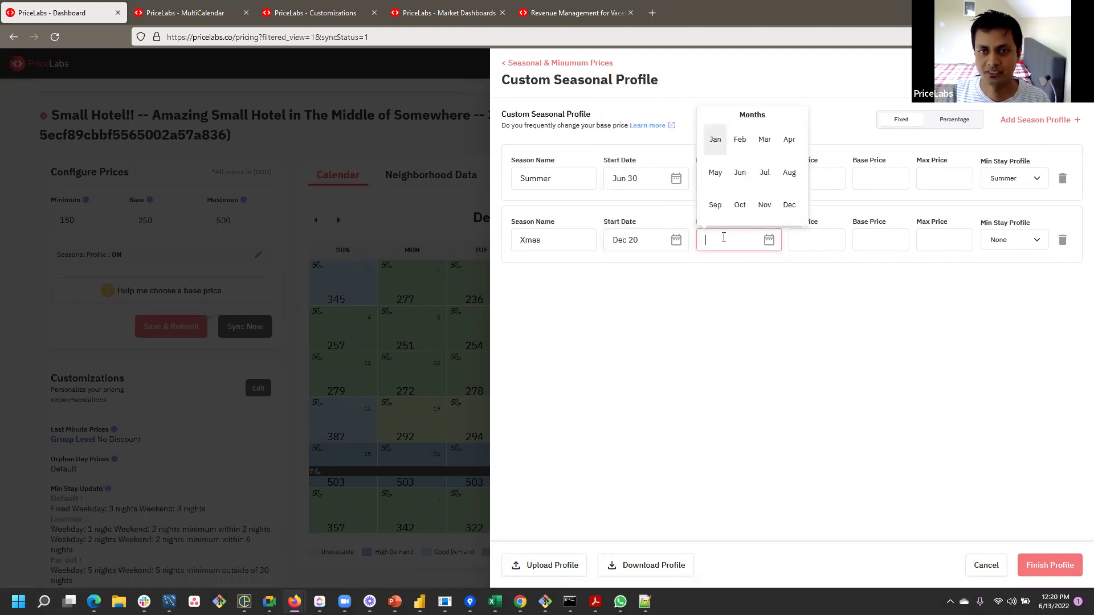
click(790, 205)
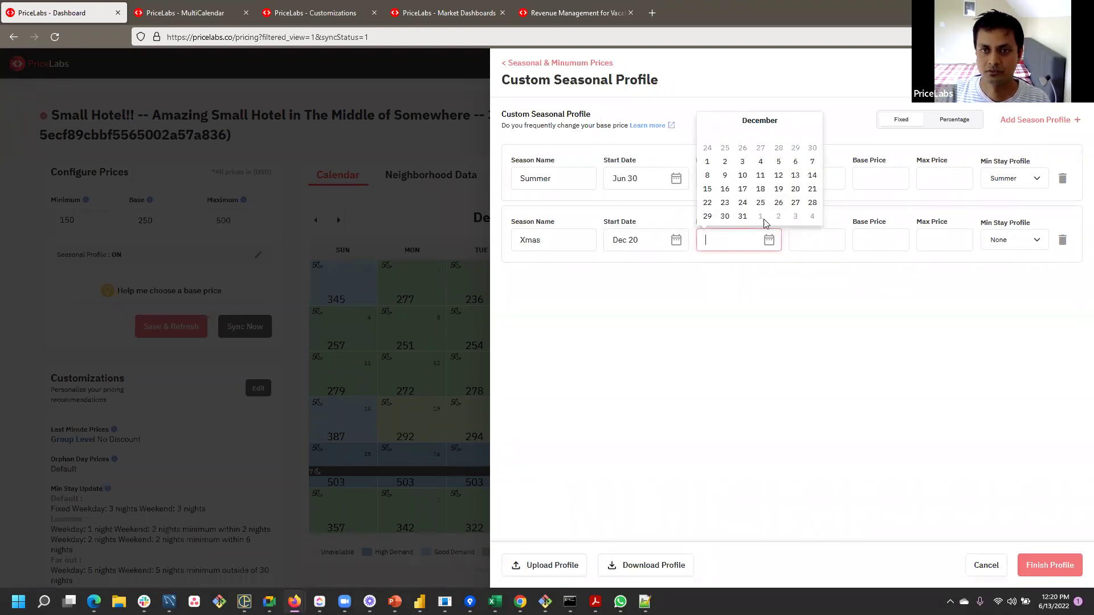
click(742, 217)
- Assign the Long term minimum-stay profile to the Xmas season
click(1003, 240)
scroll(996, 382, down, 5)
scroll(996, 382, up, 5)
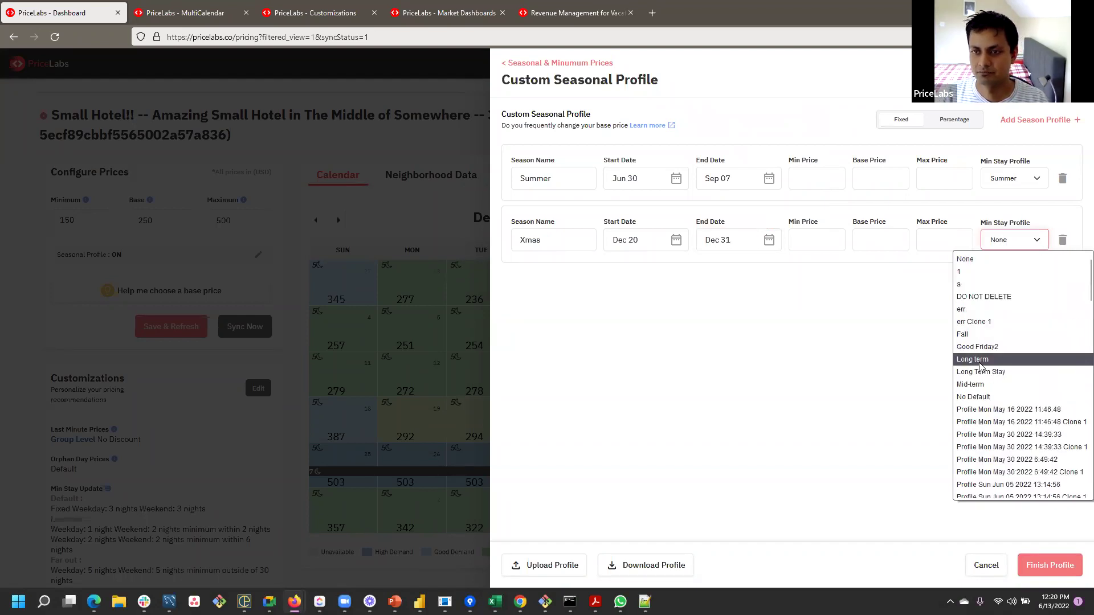
click(979, 361)
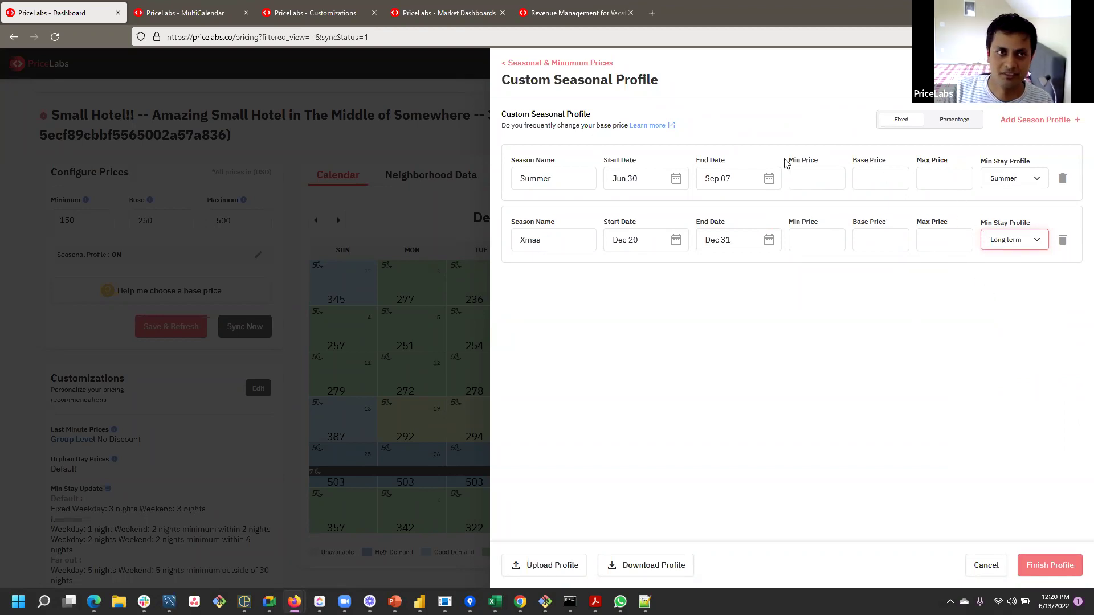
- Edit the Long term minimum-stay profile on the Customizations page, setting the fixed default to 7 weekday and 7 weekend nights
click(321, 14)
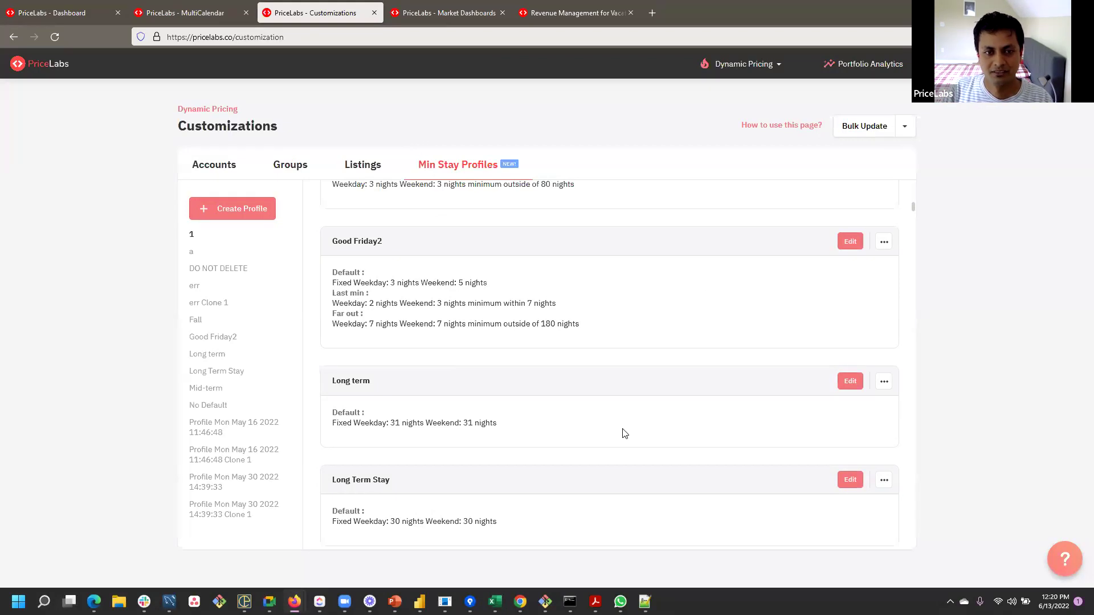
scroll(616, 434, down, 2)
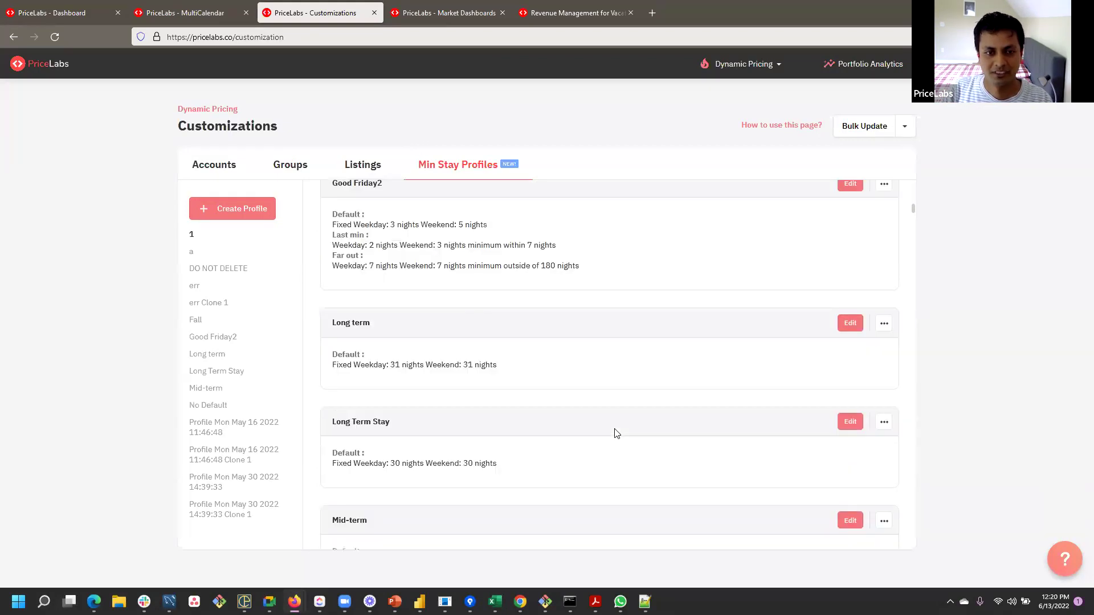
click(849, 323)
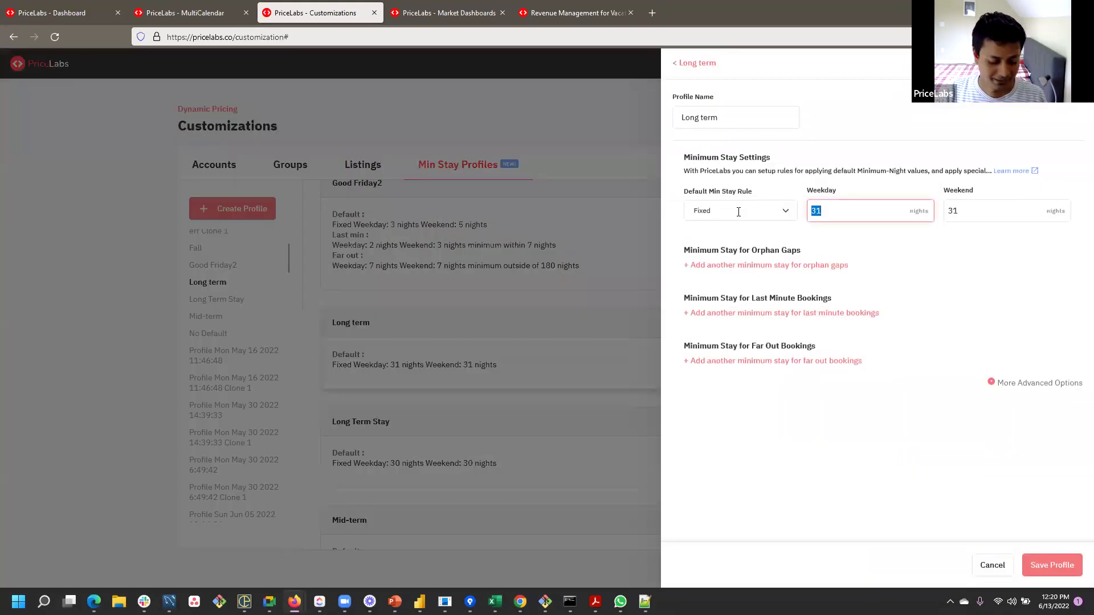
text(7)
key(Tab)
text(7)
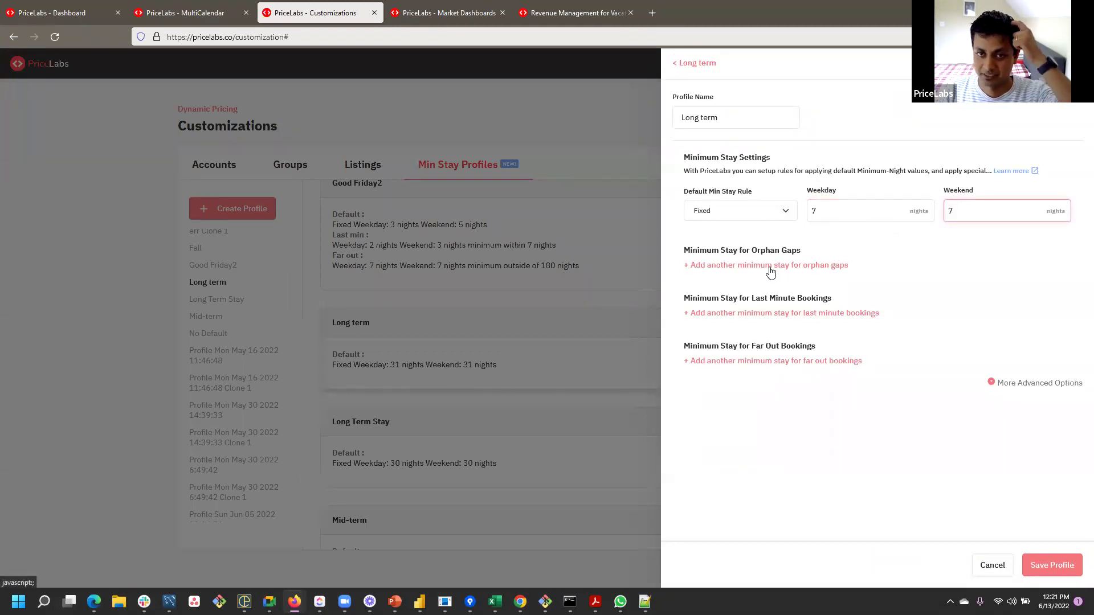
- Add a last-minute rule of 4 weekday and 4 weekend nights within the last 30 nights, and save the profile
click(736, 315)
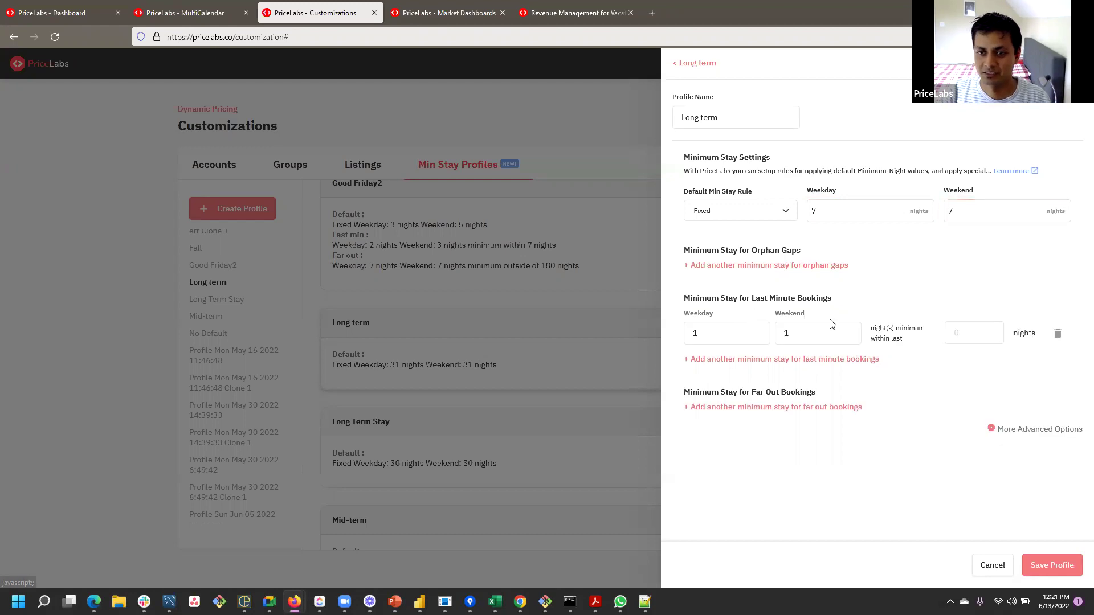
click(952, 333)
text(30)
double_click(762, 341)
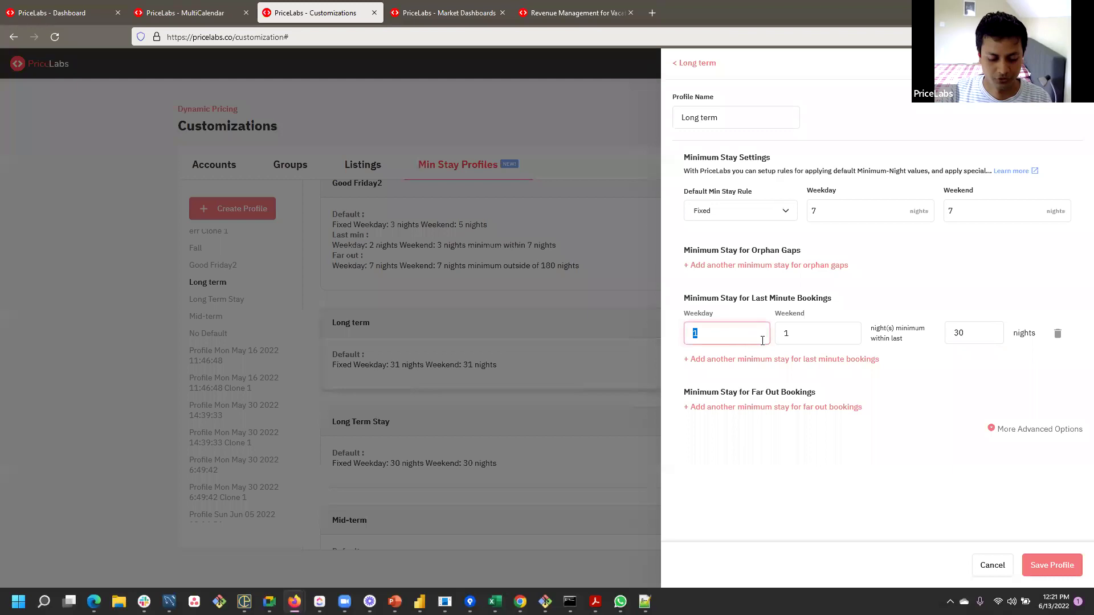
text(4)
key(Tab)
text(4)
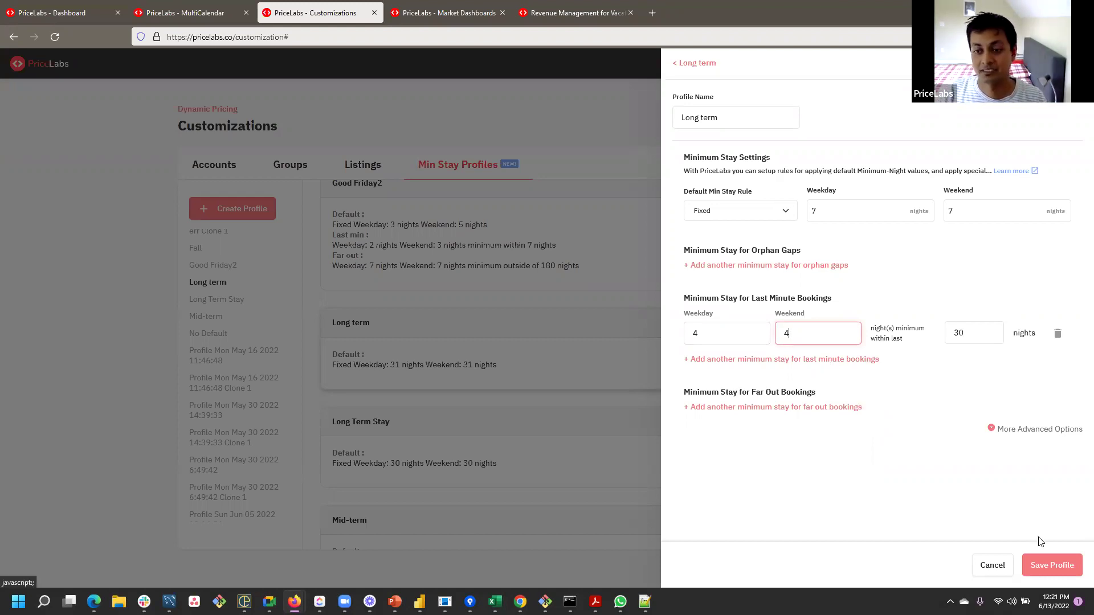
click(1047, 564)
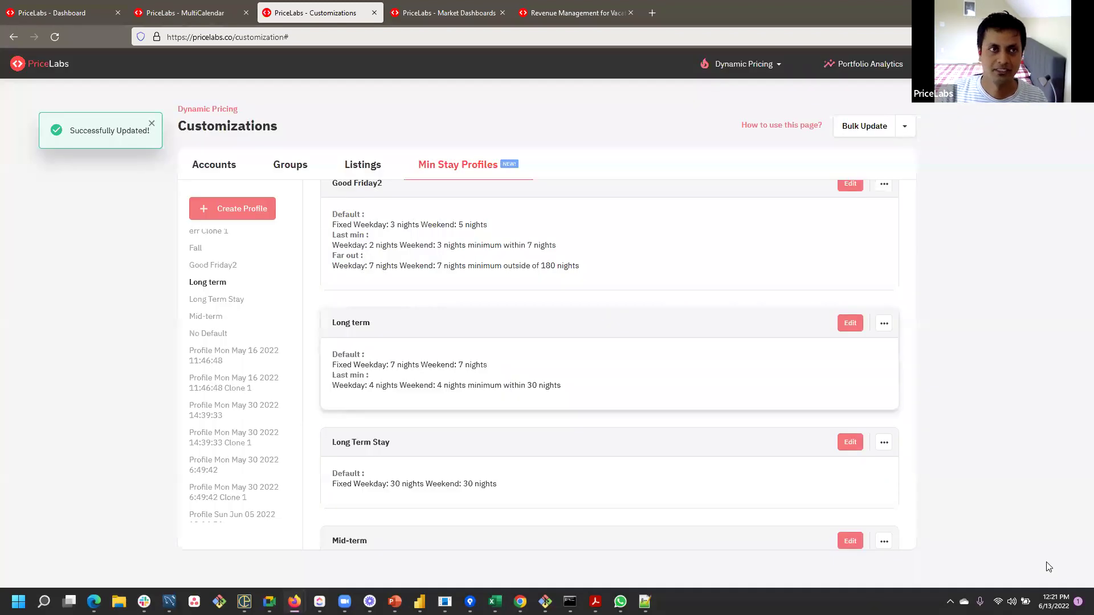
- Finish the listing's custom seasonal profile on the Dashboard and save the customization changes
key(ctrl+1)
click(791, 302)
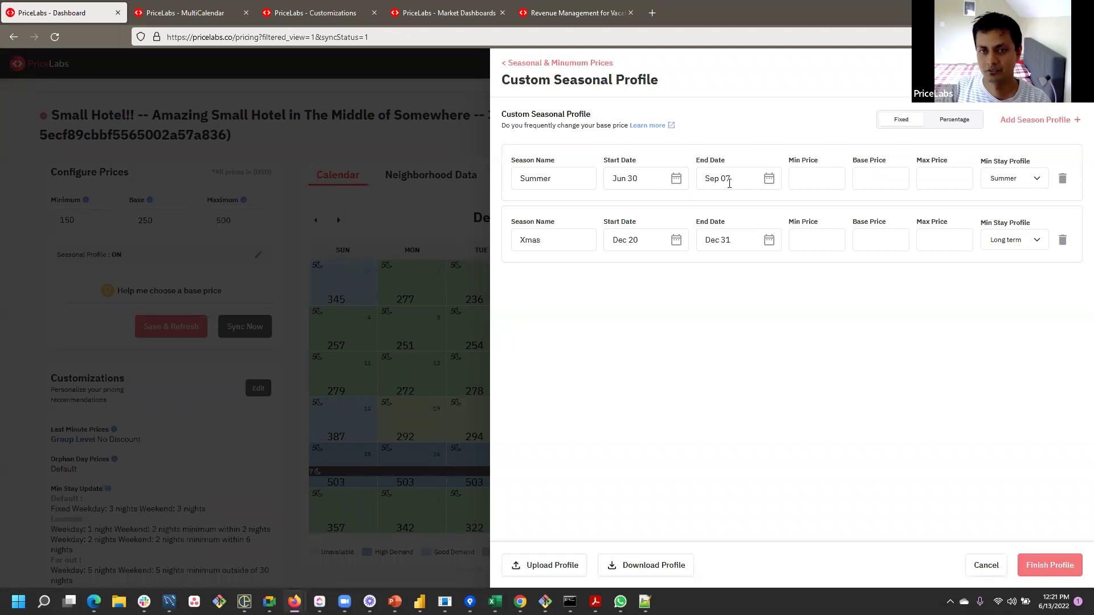
click(1057, 563)
click(1057, 561)
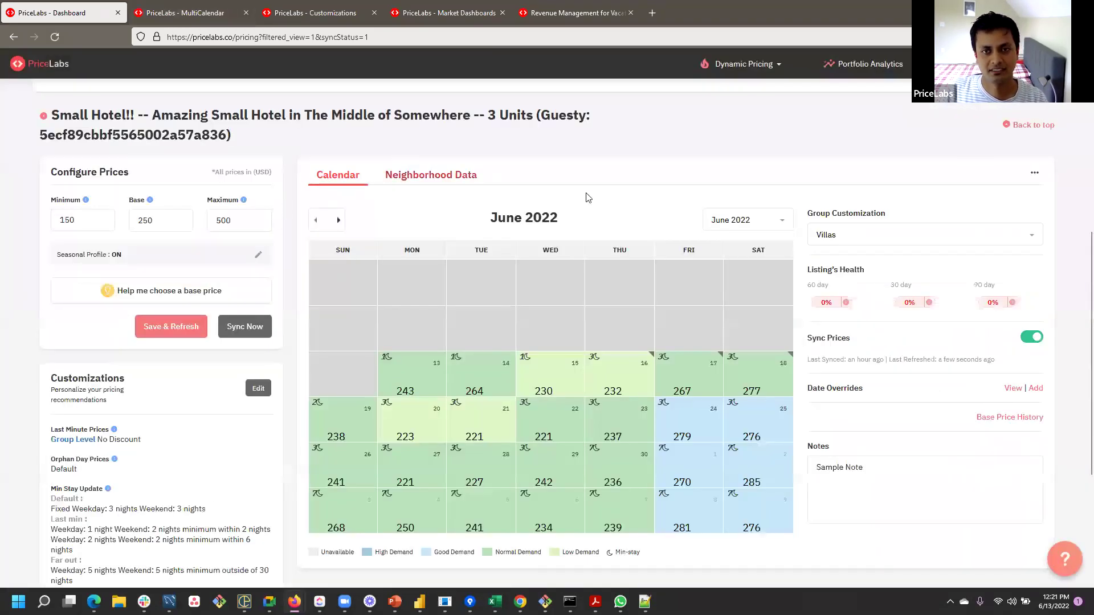
- View the listing's December 2022 calendar and inspect the date-specific override for Dec 23 to Dec 31, closing it without changes
click(743, 220)
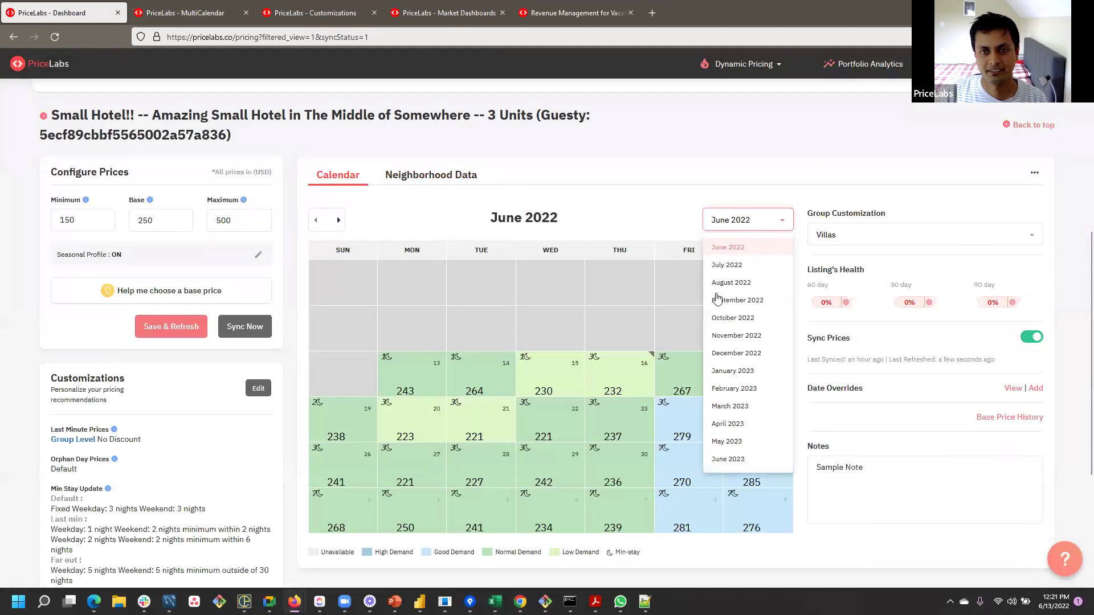
click(723, 355)
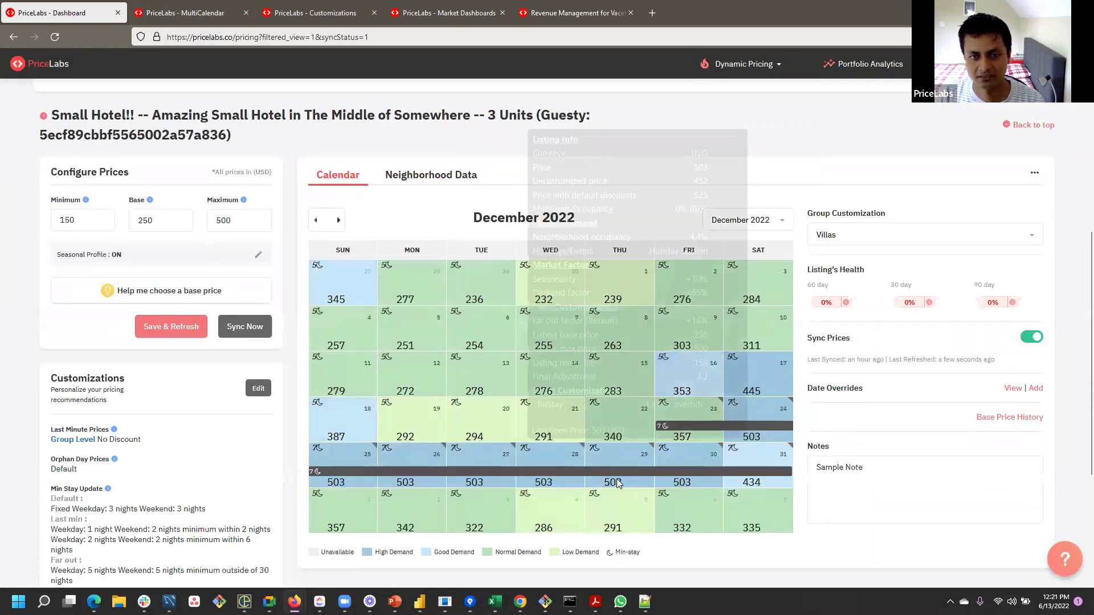
click(643, 470)
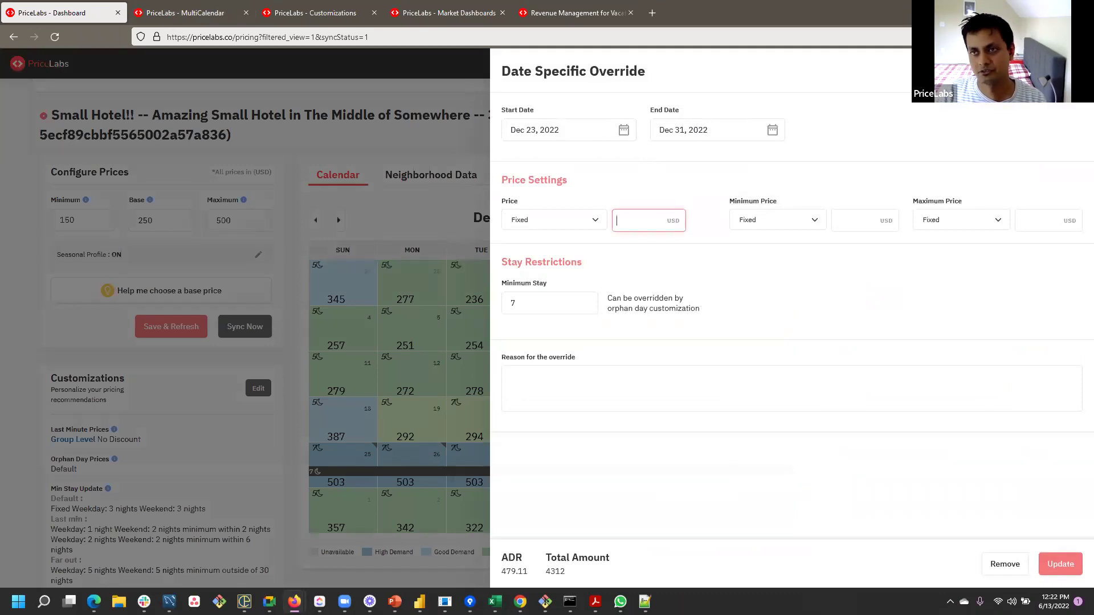
key(Escape)
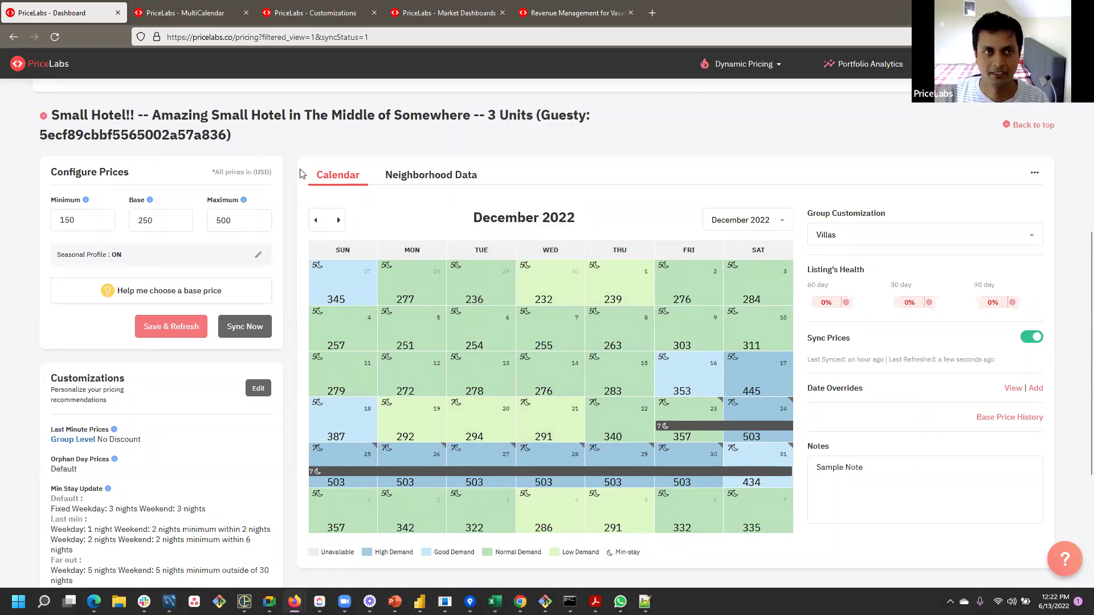
- Revisit the Multi Calendar page and view the group-level customizations on the Customizations page
click(190, 13)
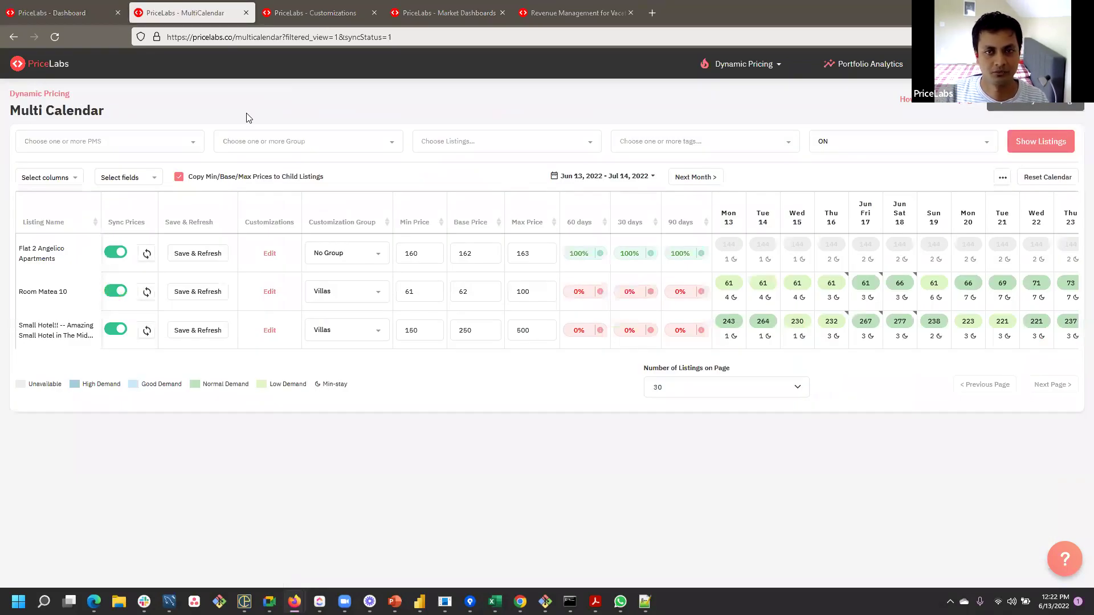
key(ctrl+Tab)
click(302, 168)
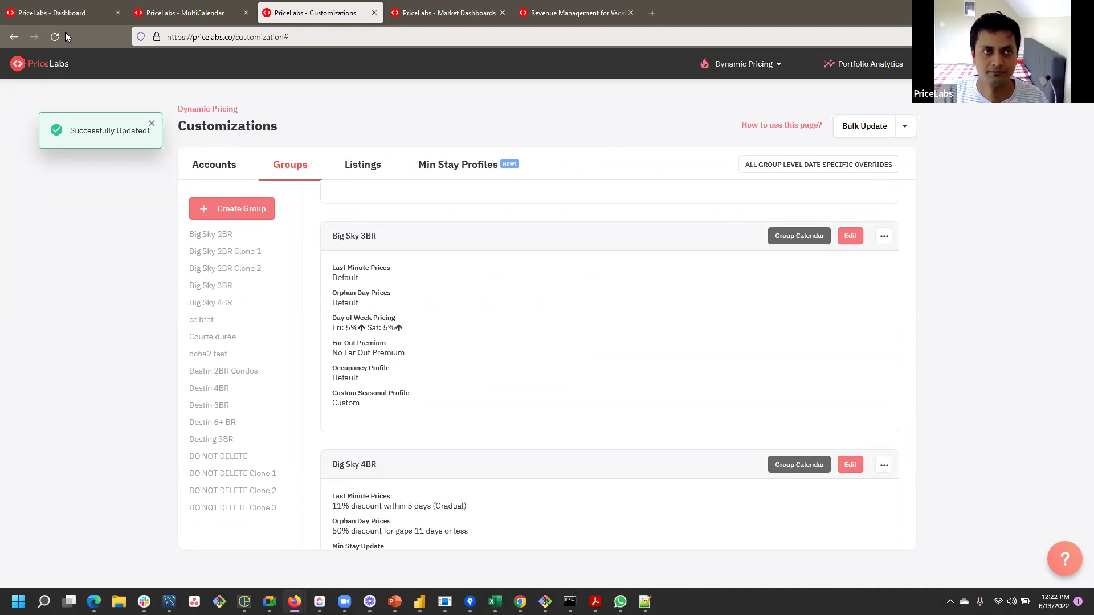
- Return to the Small Hotel listing on the Dashboard, and switch to the presentation slides
click(63, 15)
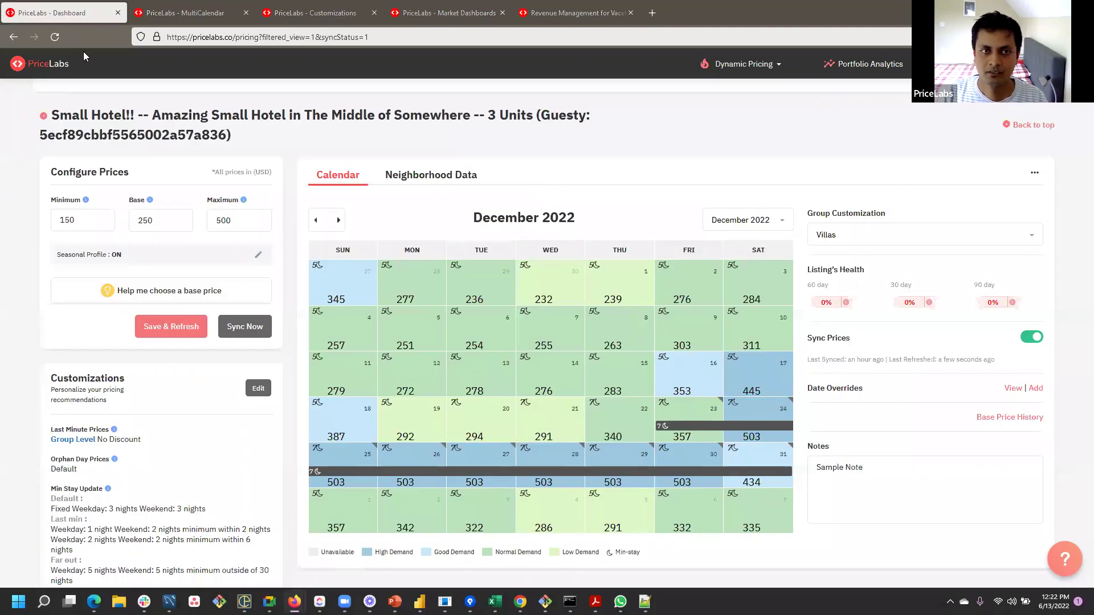
key(alt+Tab)
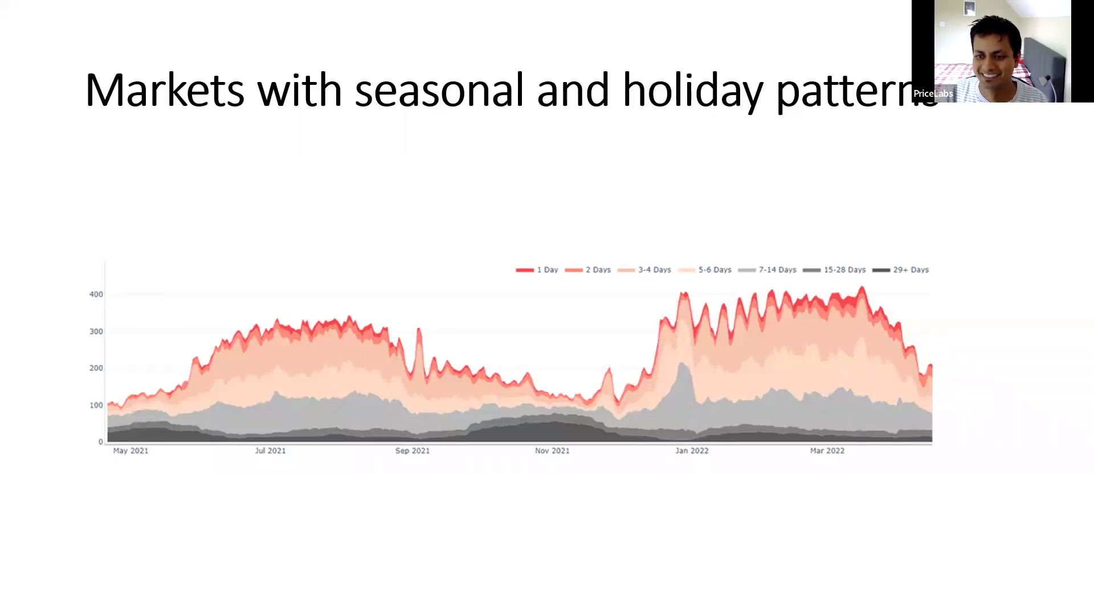
key(alt+Tab)
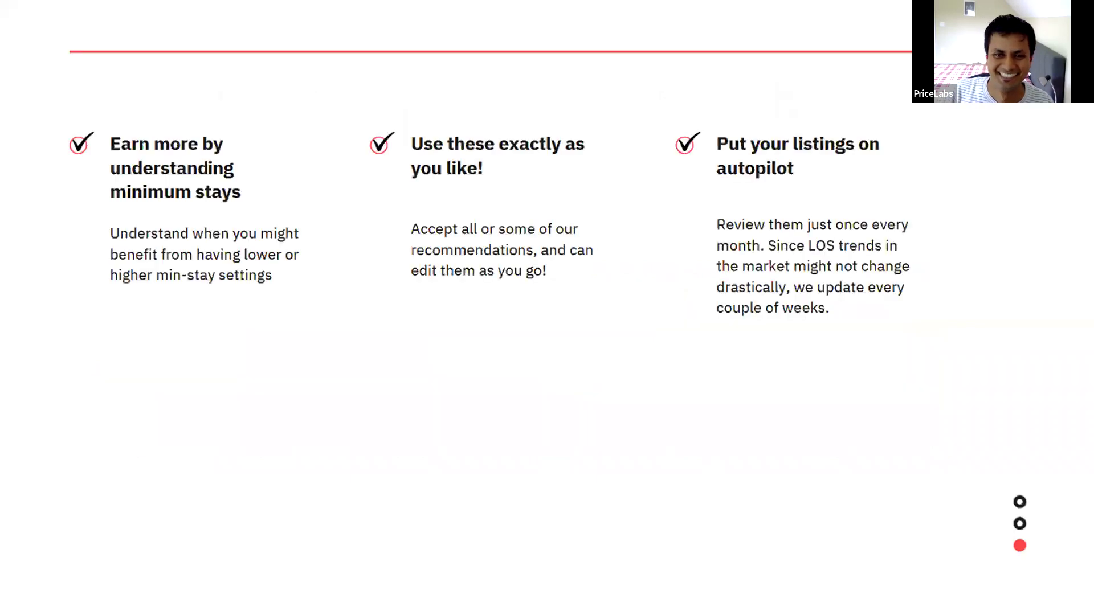
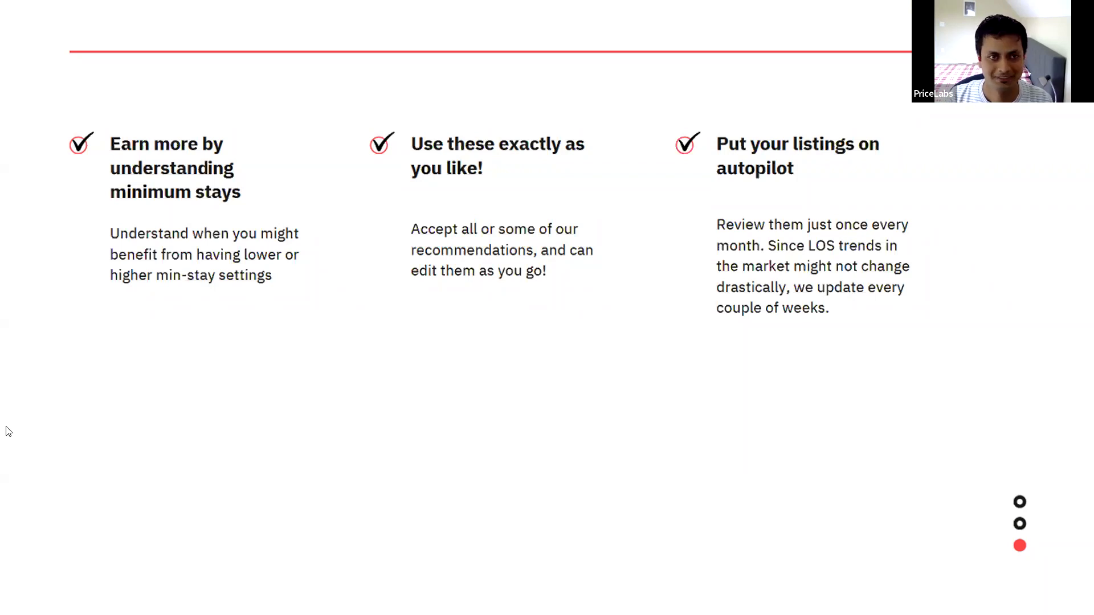
- Switch back to the PriceLabs Dashboard and apply the suggested short-term minimum-stay settings in the listing's stay restrictions
key(alt+Tab)
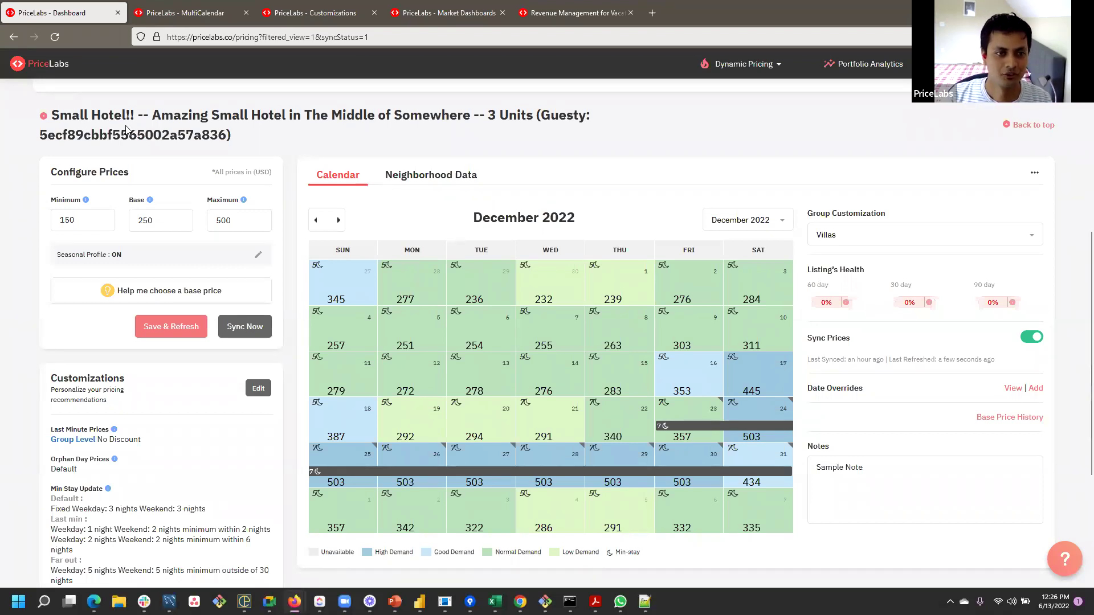
click(117, 290)
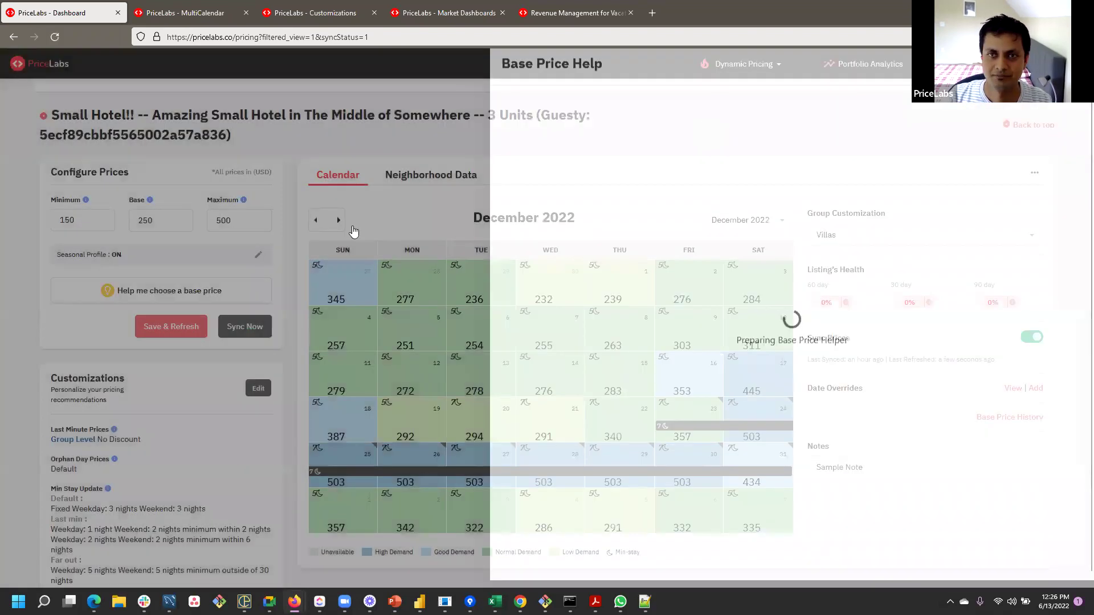
click(353, 230)
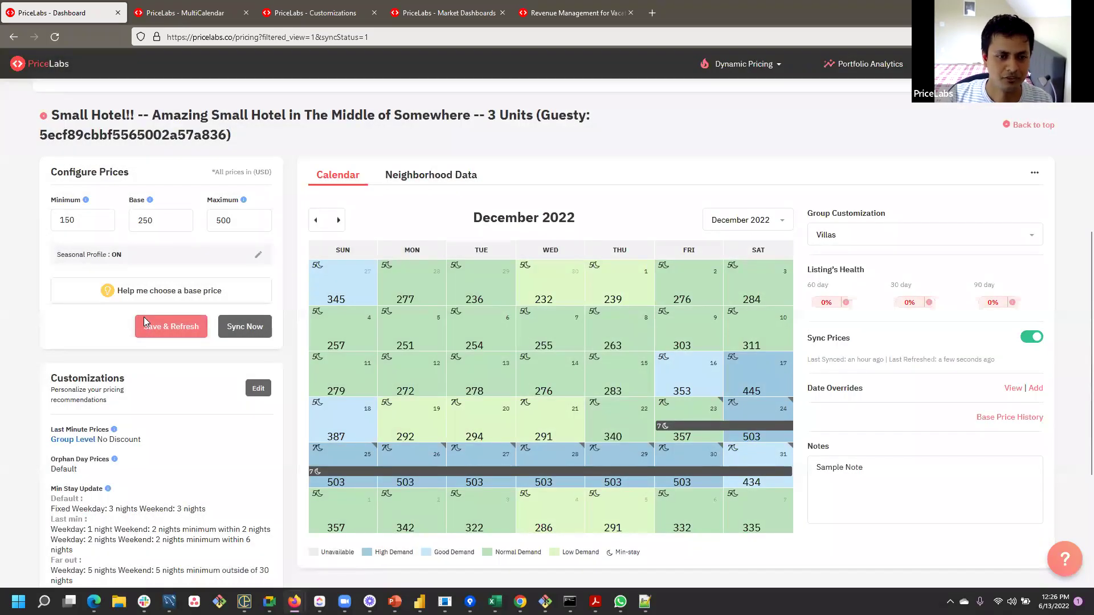
click(260, 387)
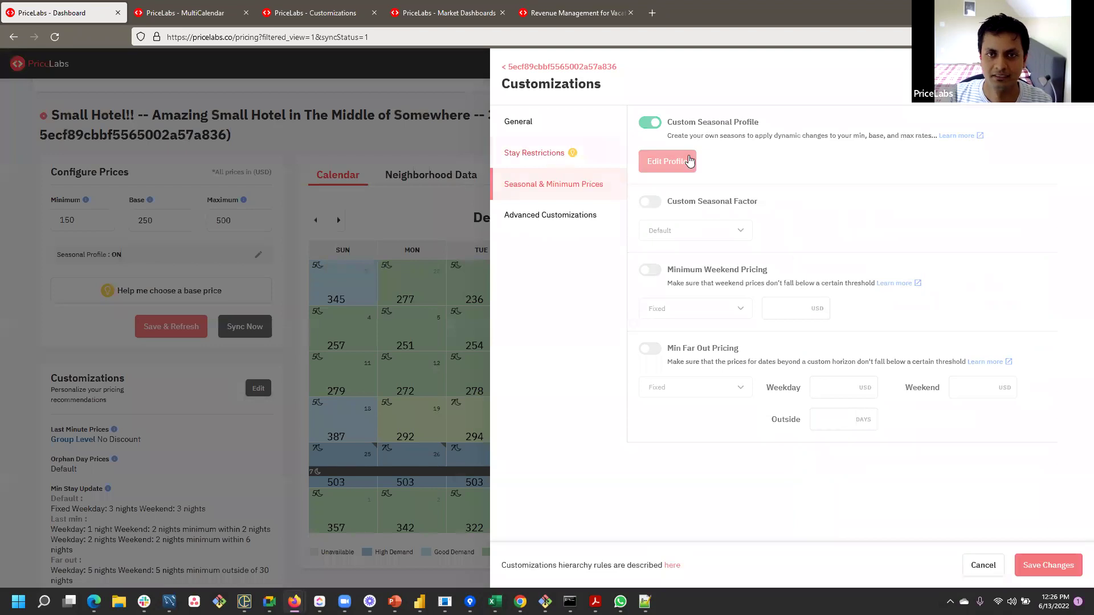
click(692, 167)
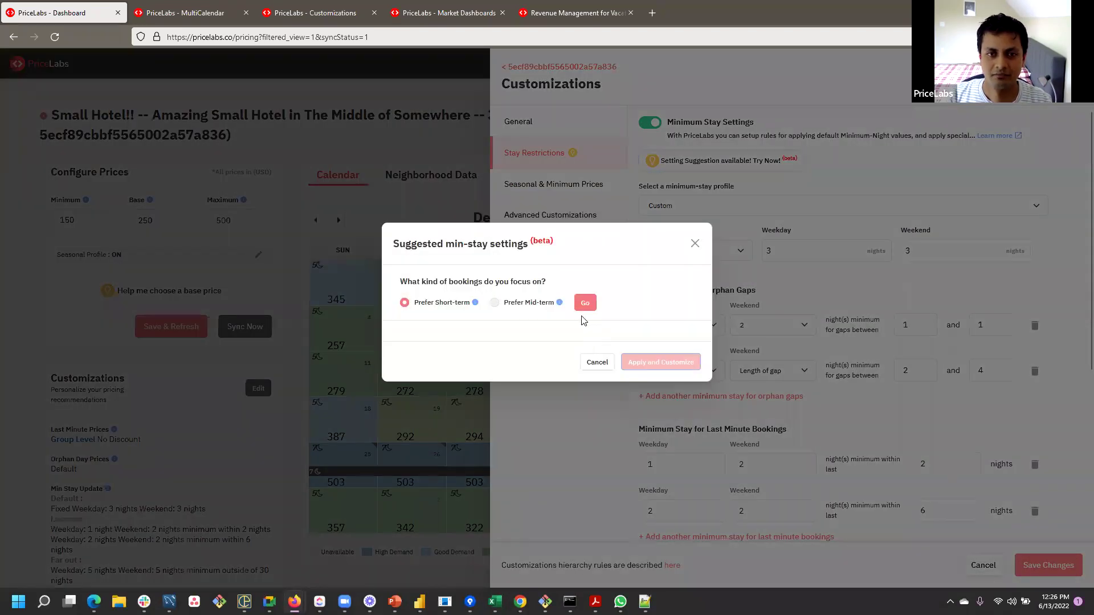
click(581, 314)
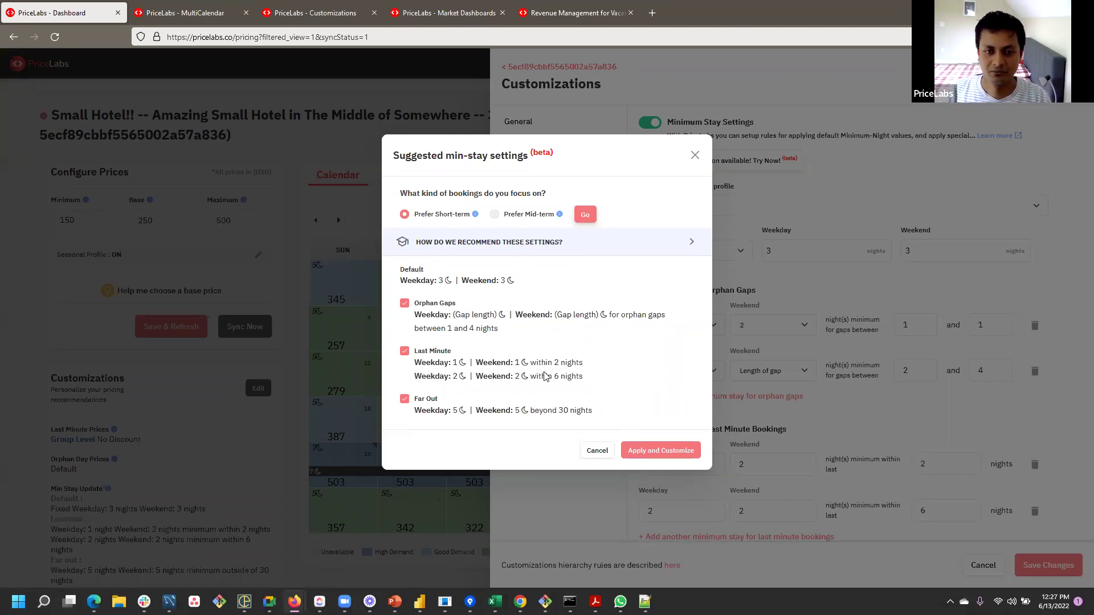
click(673, 450)
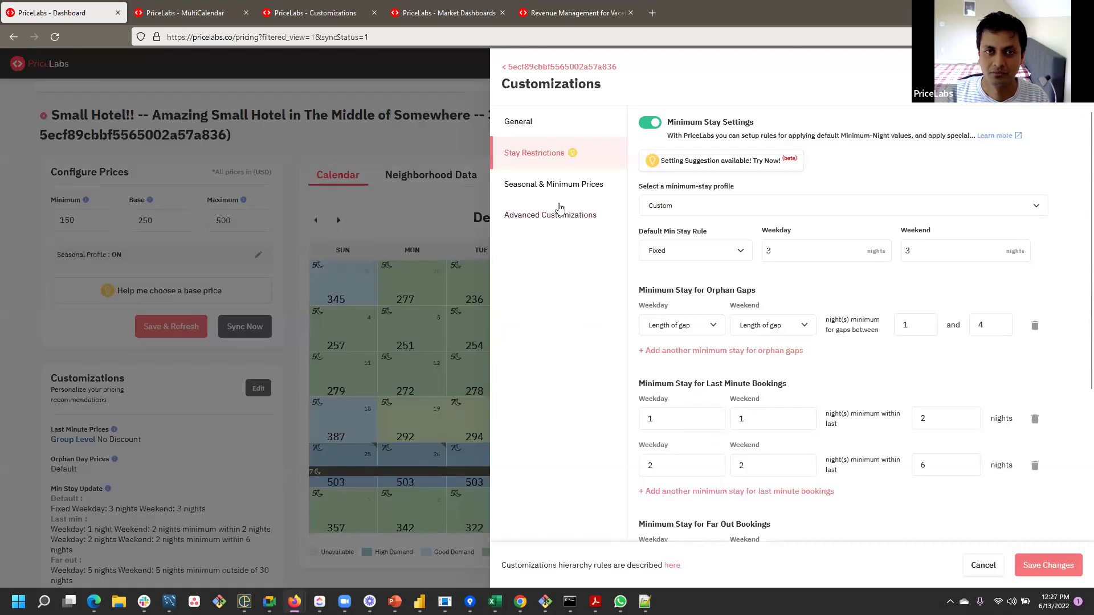
- View the Summer and Xmas seasons in the listing's custom seasonal profile, and return to its customizations
click(561, 186)
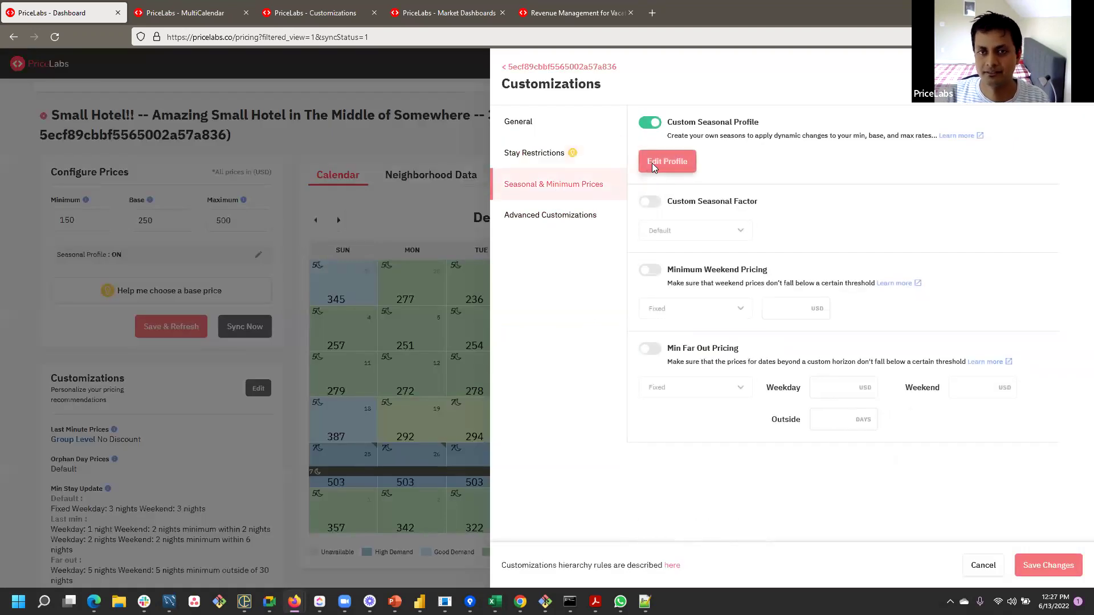
click(655, 167)
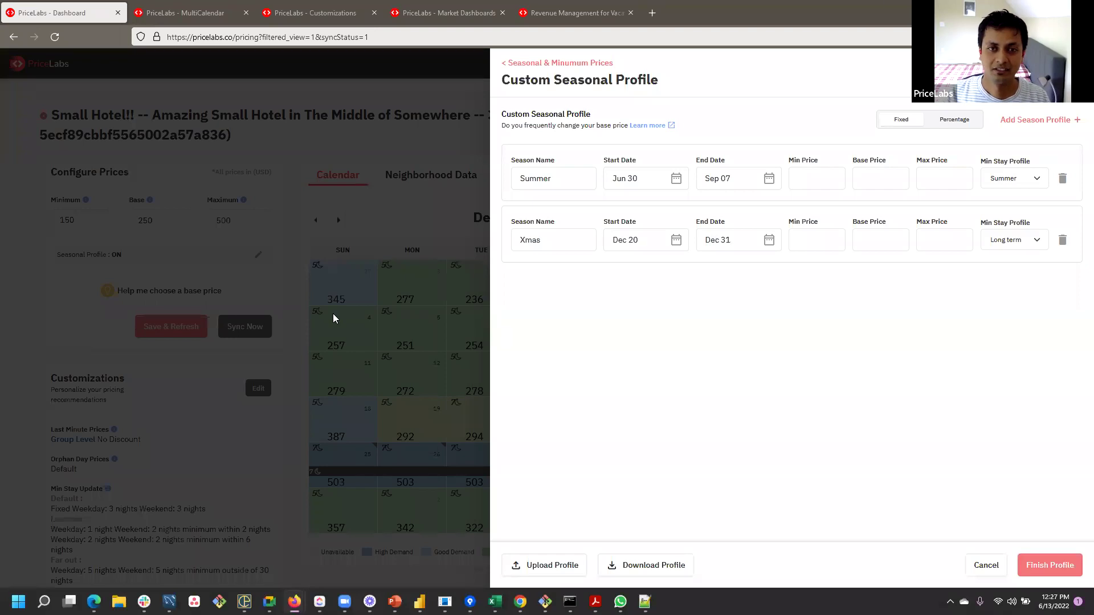
click(562, 64)
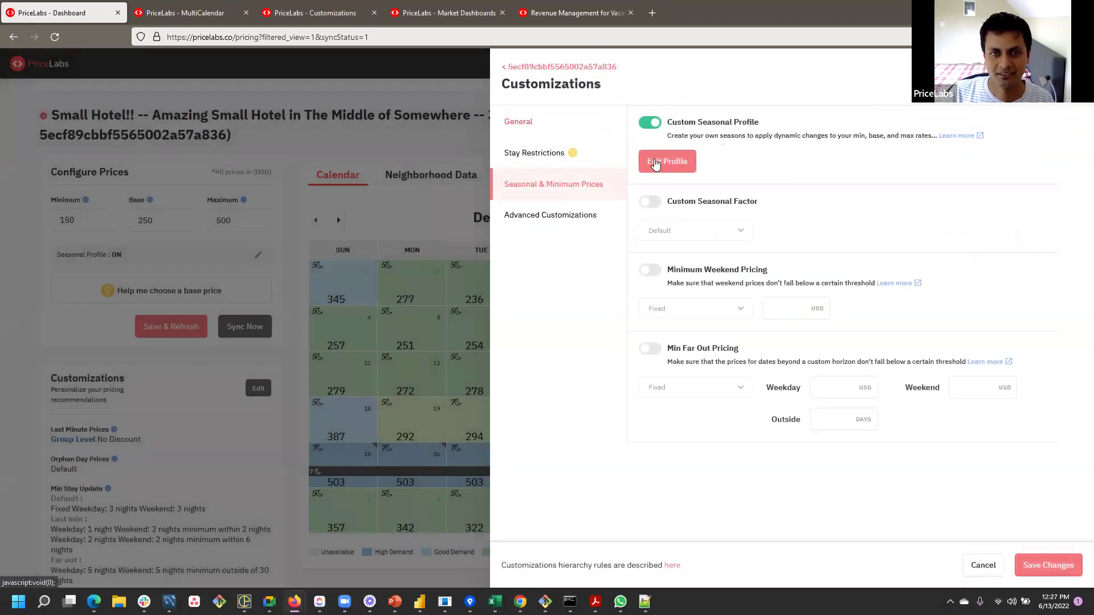
- Show the booking preference options for suggested min-stay settings, dismiss them, and reopen the custom seasonal profile
click(588, 161)
click(685, 164)
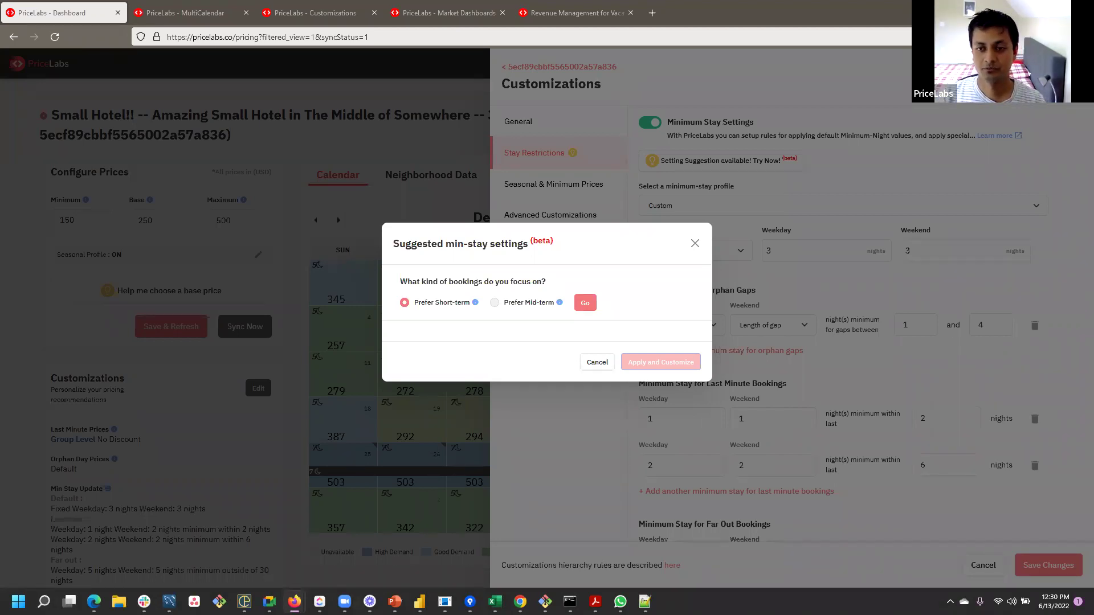
key(Escape)
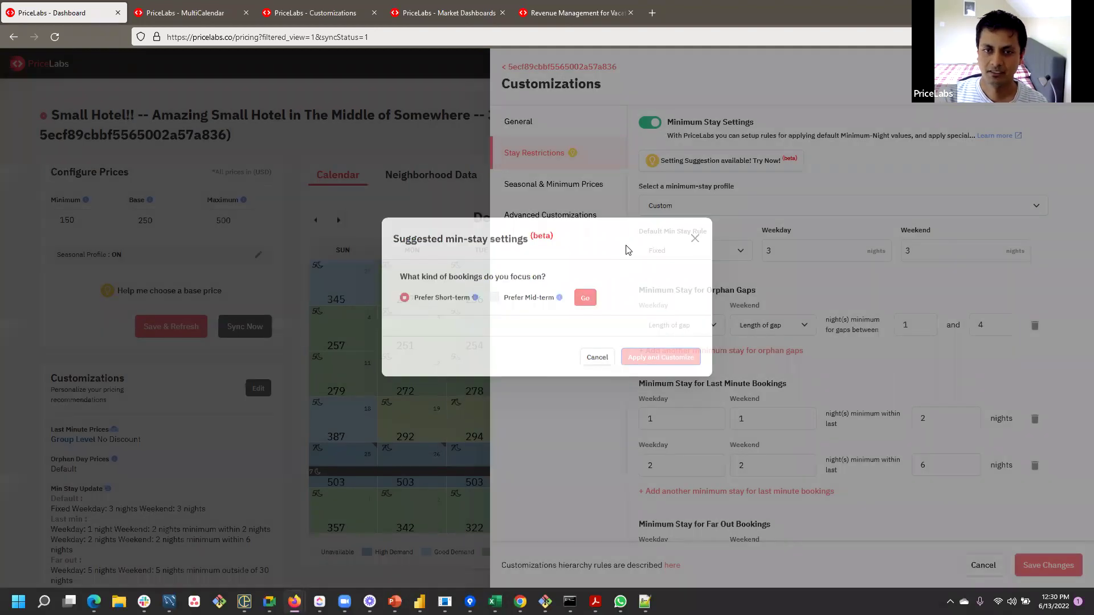
click(586, 185)
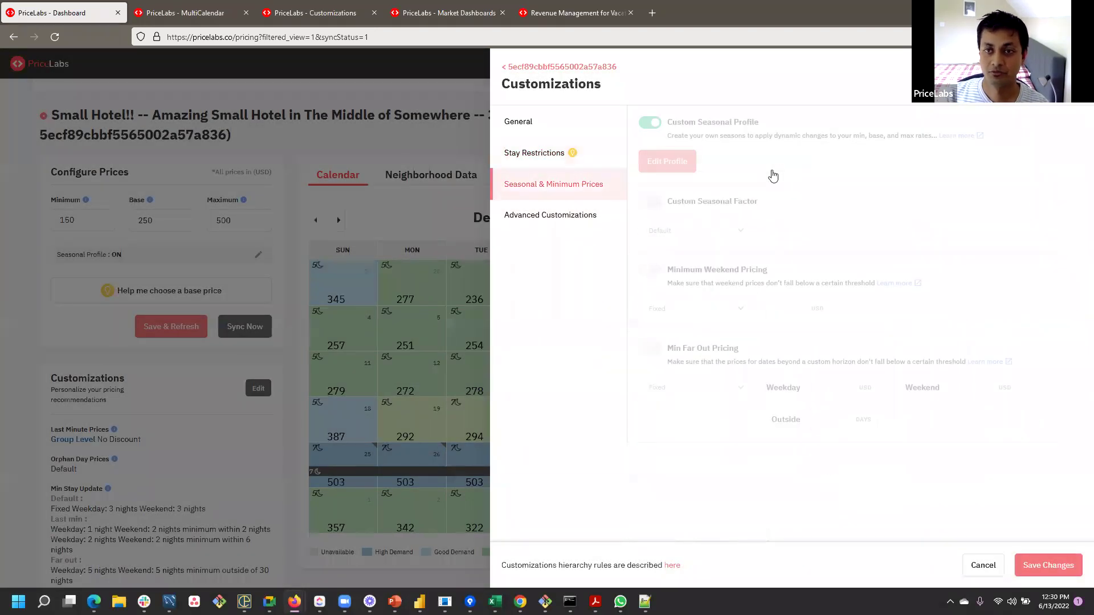
click(644, 169)
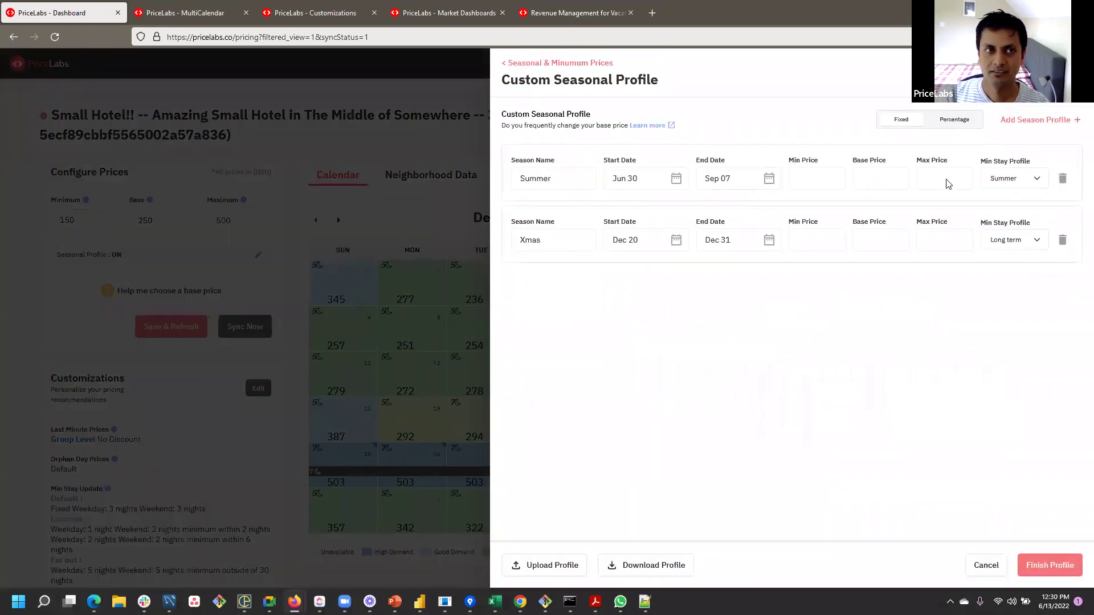
- Visit the Multi Calendar, then examine the account-level customizations and the Min Stay Profiles on the Customizations page
click(179, 15)
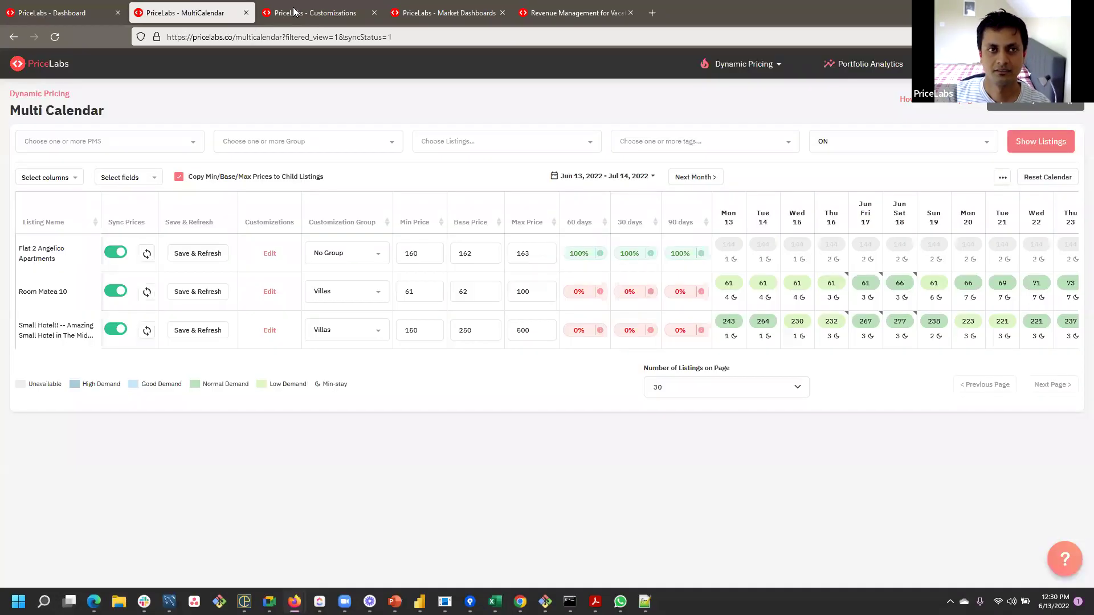
click(308, 12)
click(764, 67)
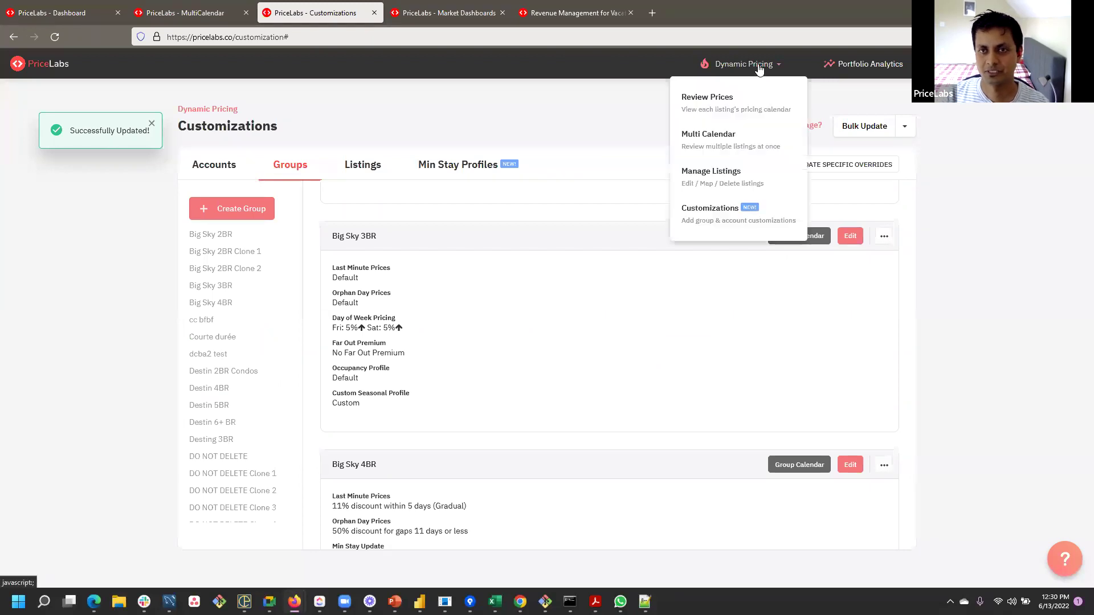
click(710, 222)
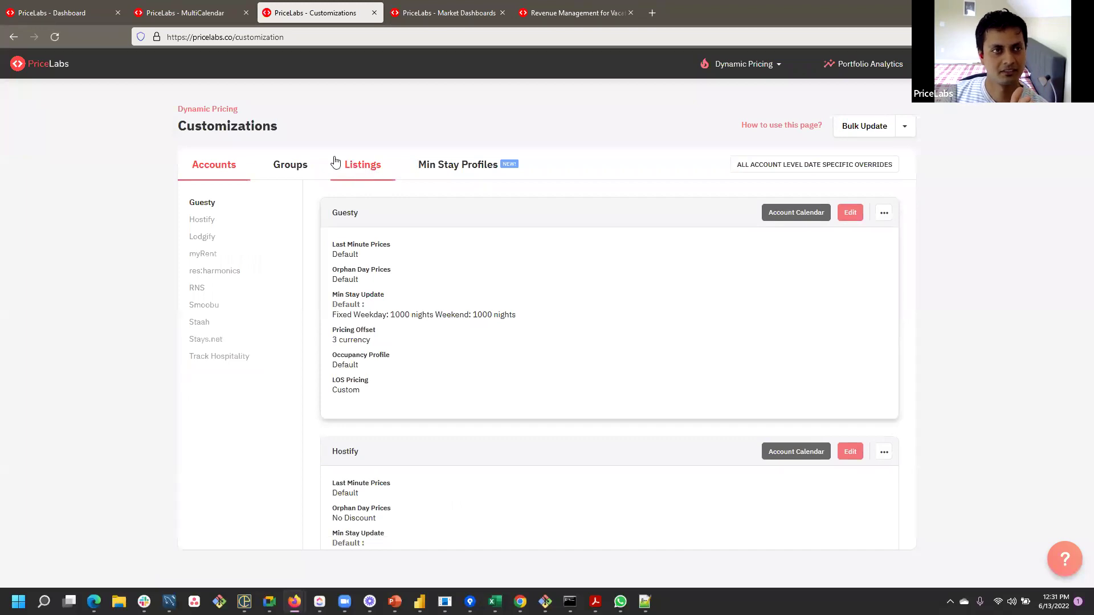
click(292, 173)
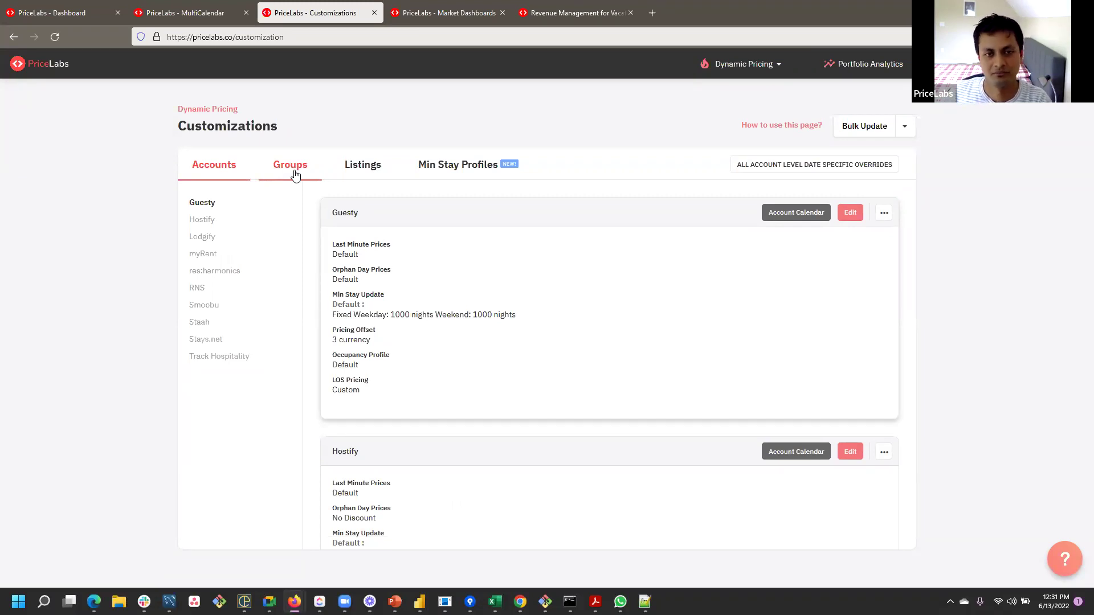
click(440, 168)
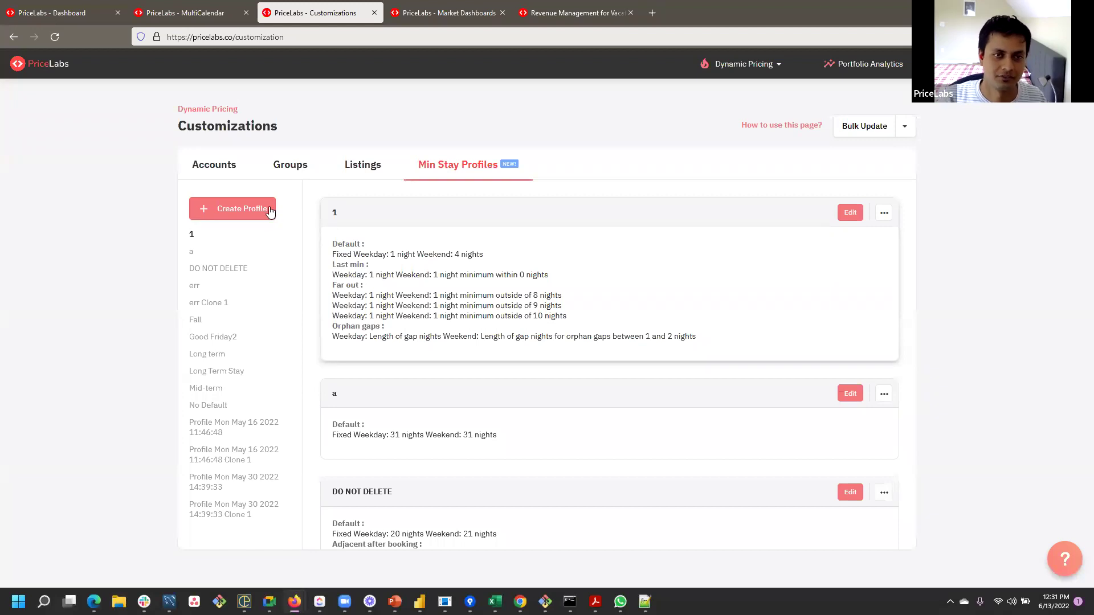
- Return to the Dashboard, review the listing's minimum-stay restrictions, and close its customizations without saving
click(48, 9)
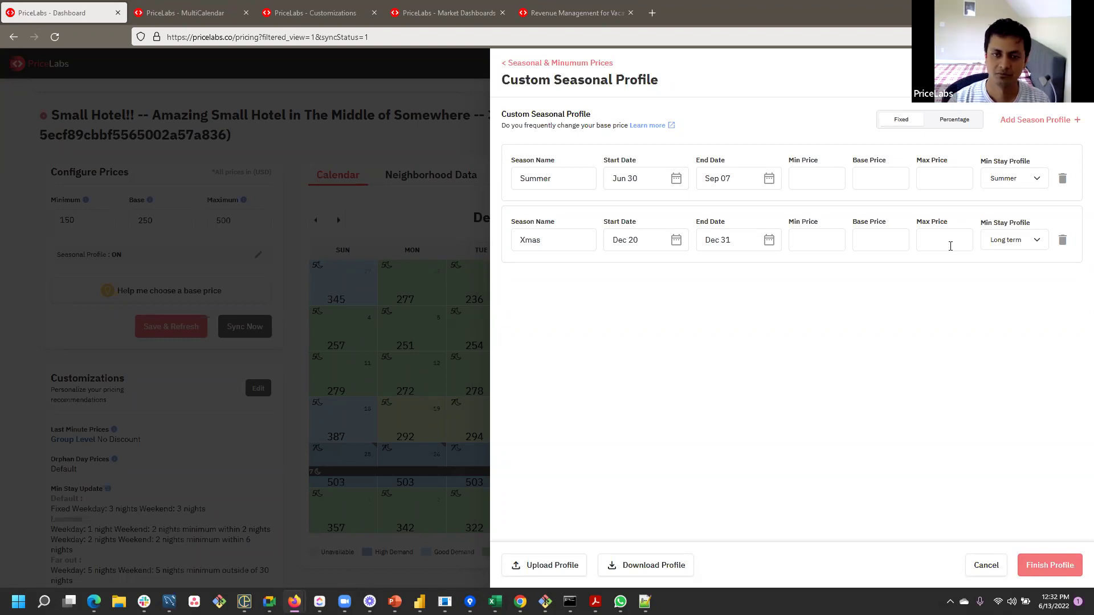
click(510, 63)
click(542, 153)
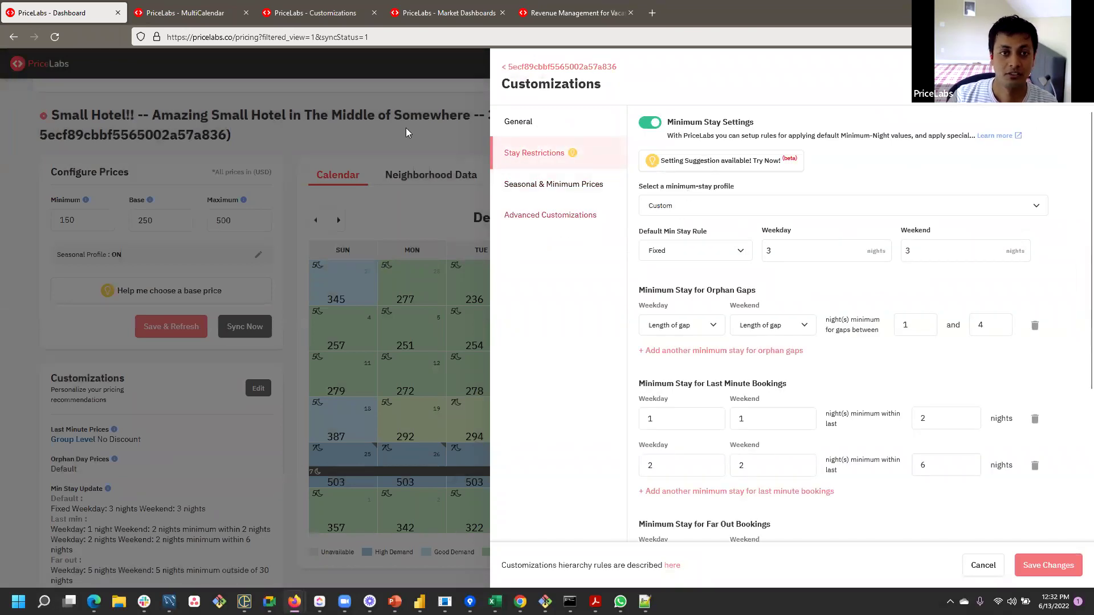
click(456, 473)
mouse_move(474, 395)
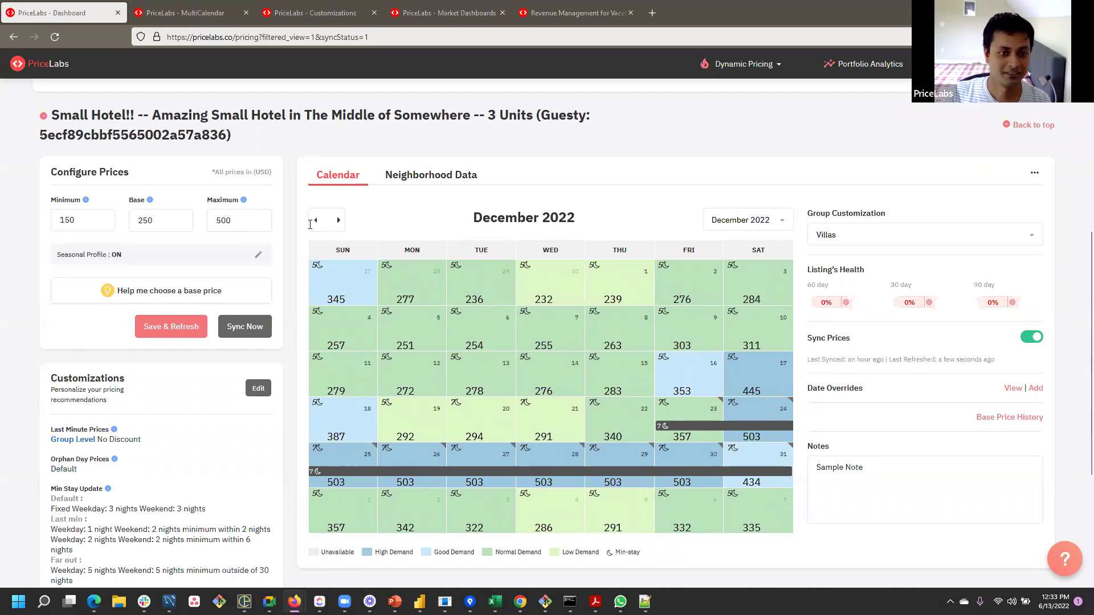
scroll(569, 185, up, 6)
scroll(340, 468, down, 5)
- Reopen the listing's stay restrictions and apply the short-term suggestion with its orphan gap, last-minute and far-out rules
click(258, 391)
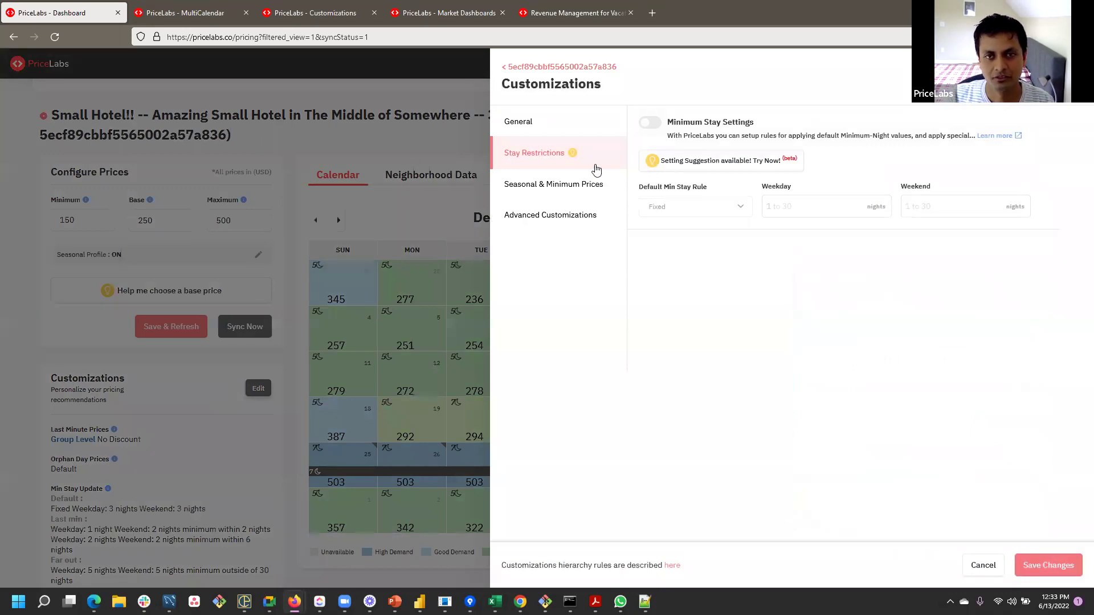
click(684, 163)
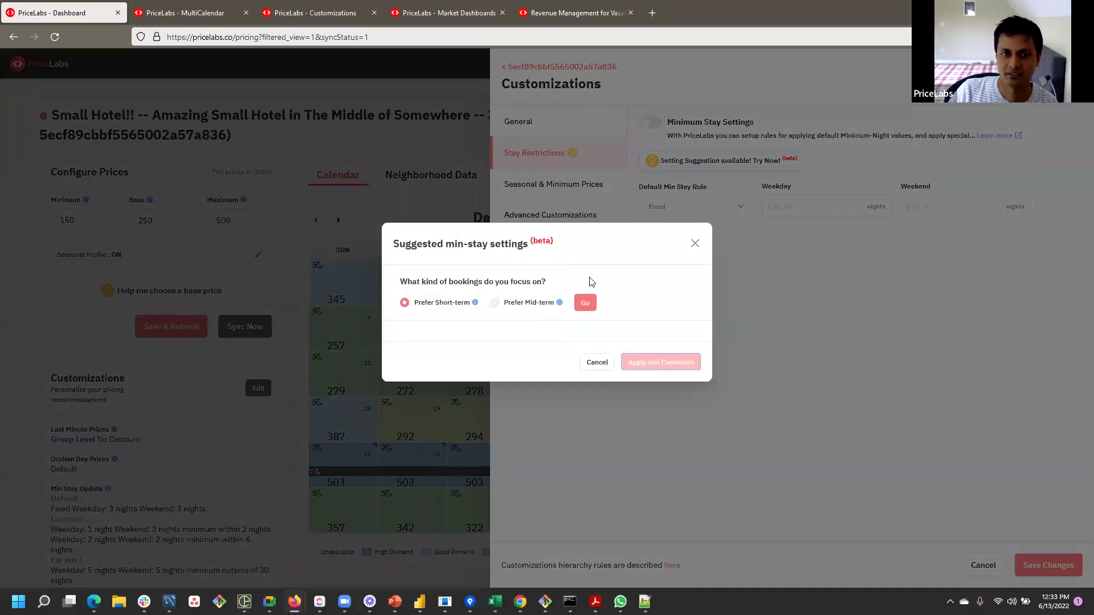
click(585, 306)
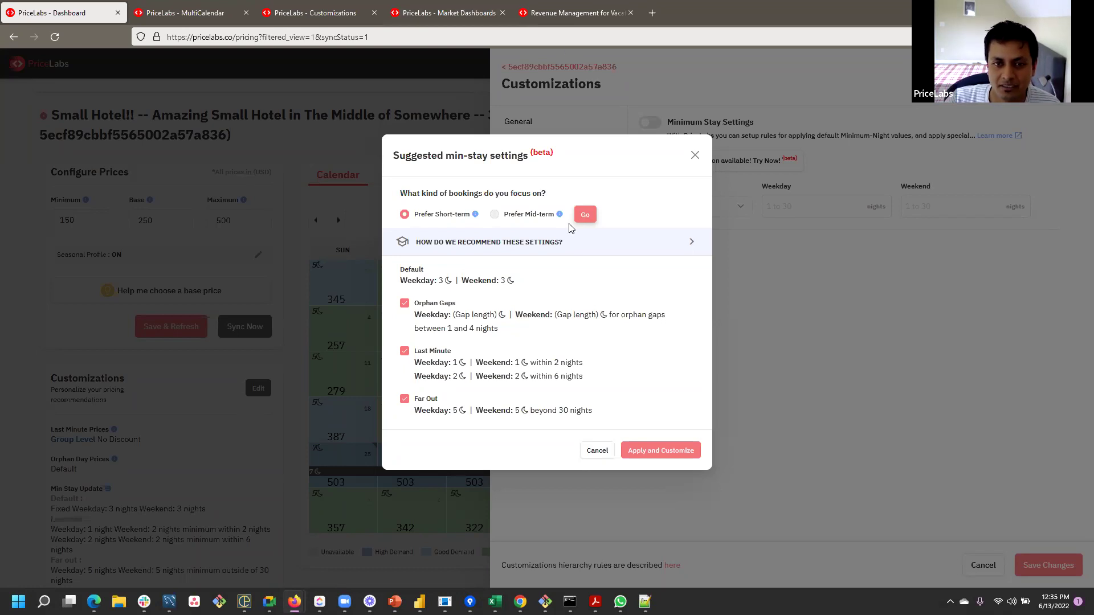
click(695, 155)
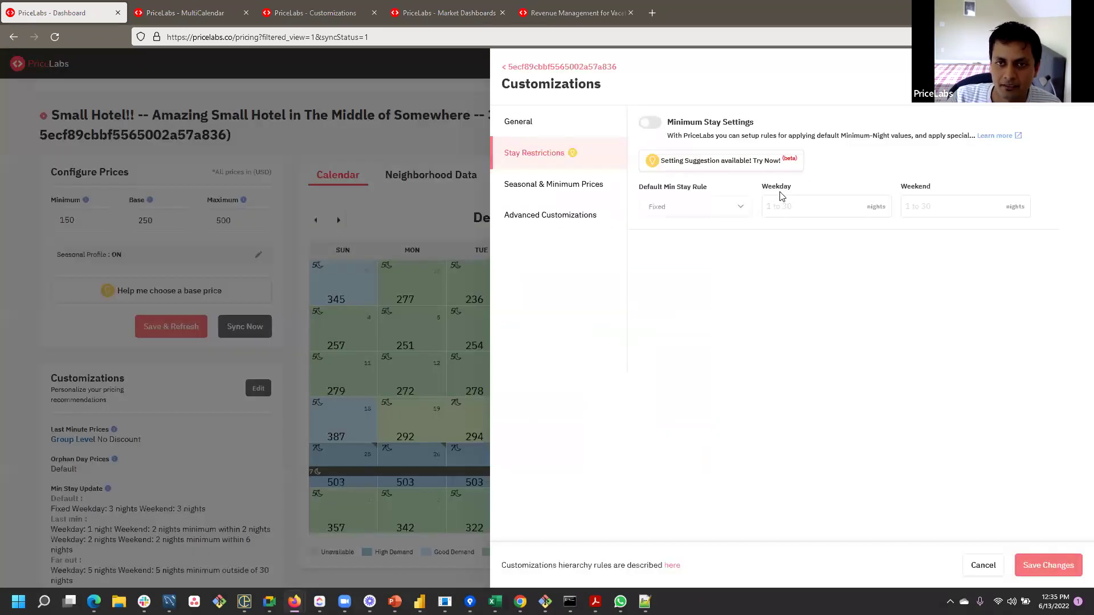
click(721, 160)
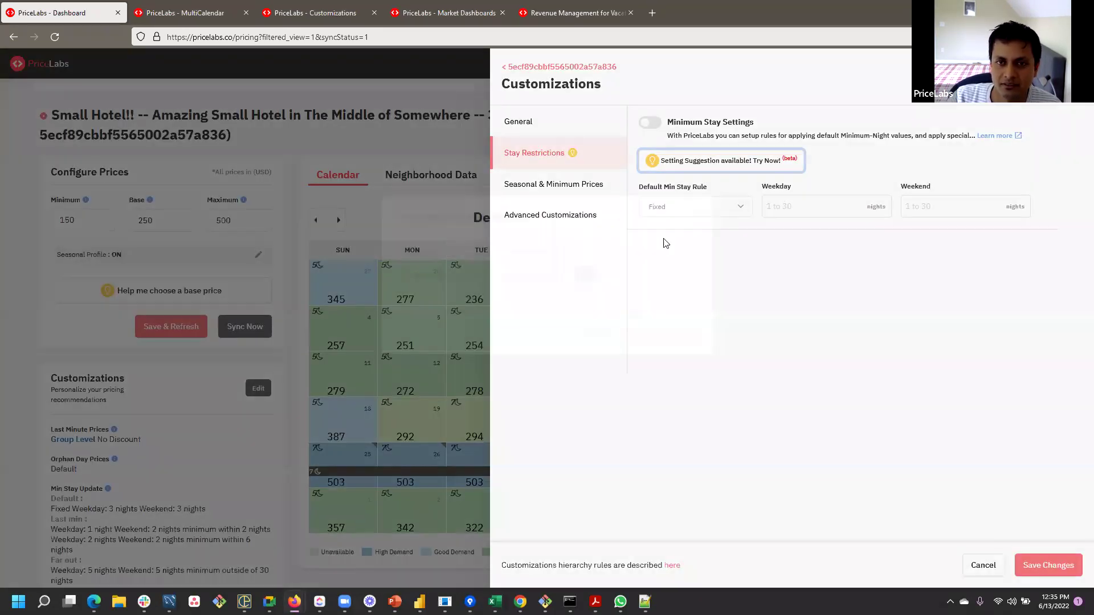
click(581, 309)
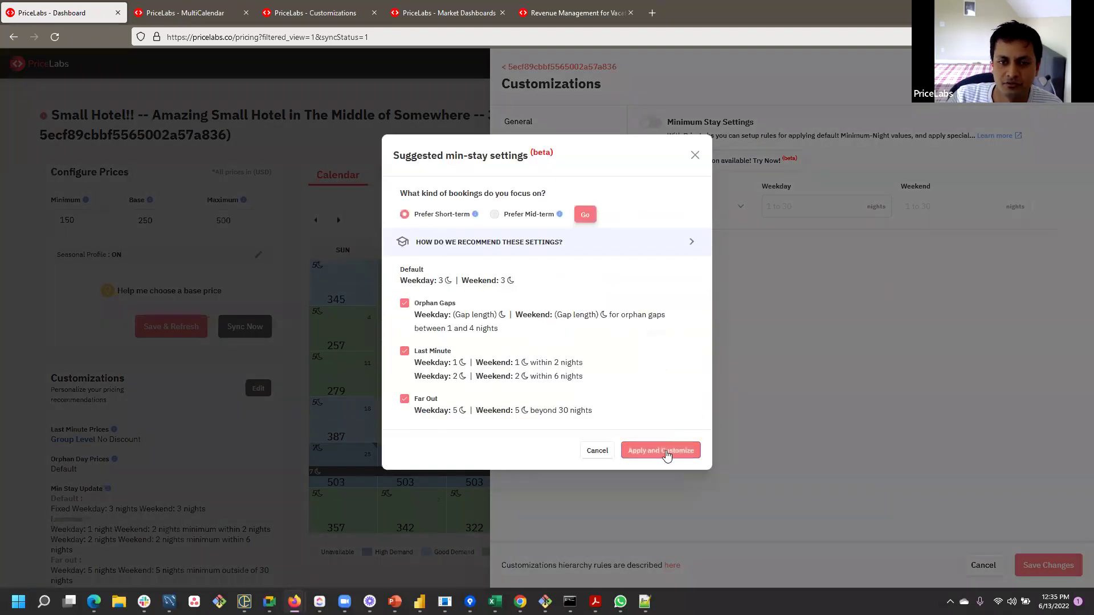
click(669, 444)
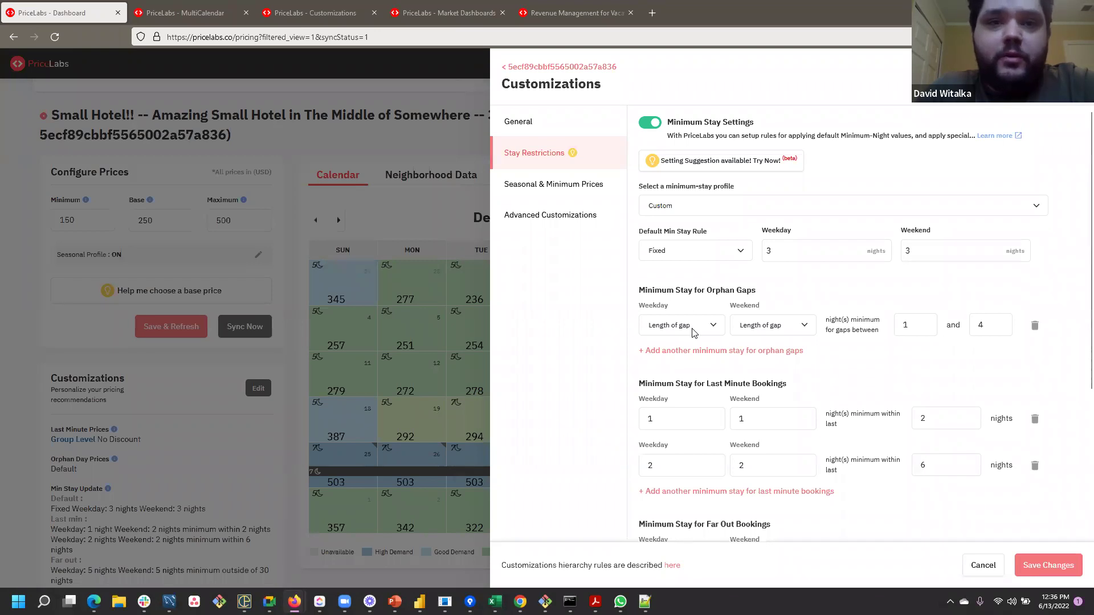
- Set the lower limit of the orphan-gap rule to 3 nights and check the weekday minimum options
double_click(914, 325)
text(3)
click(876, 354)
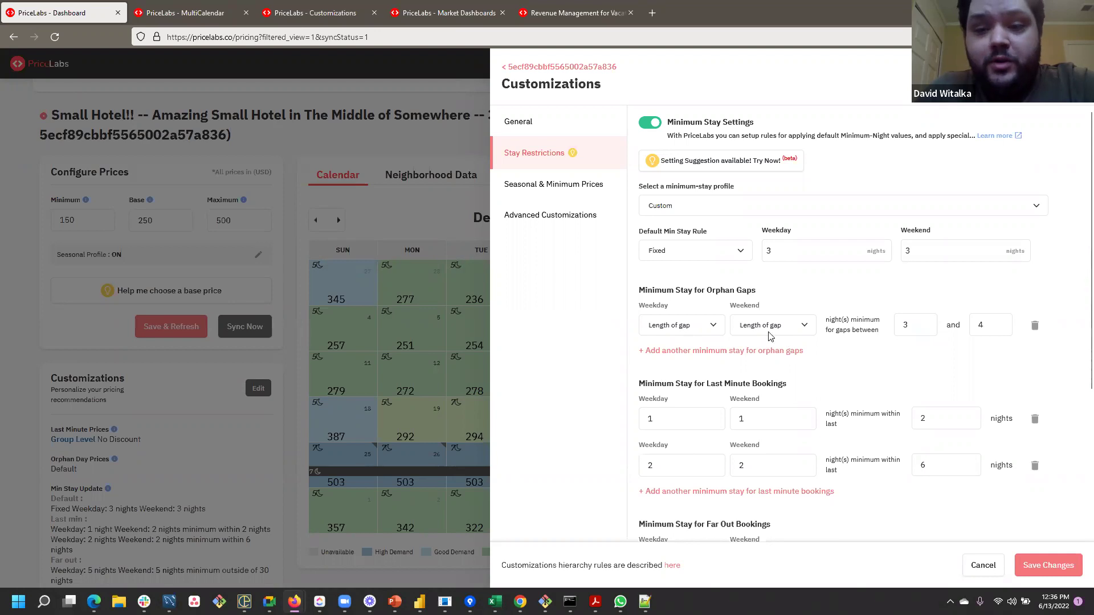
click(664, 331)
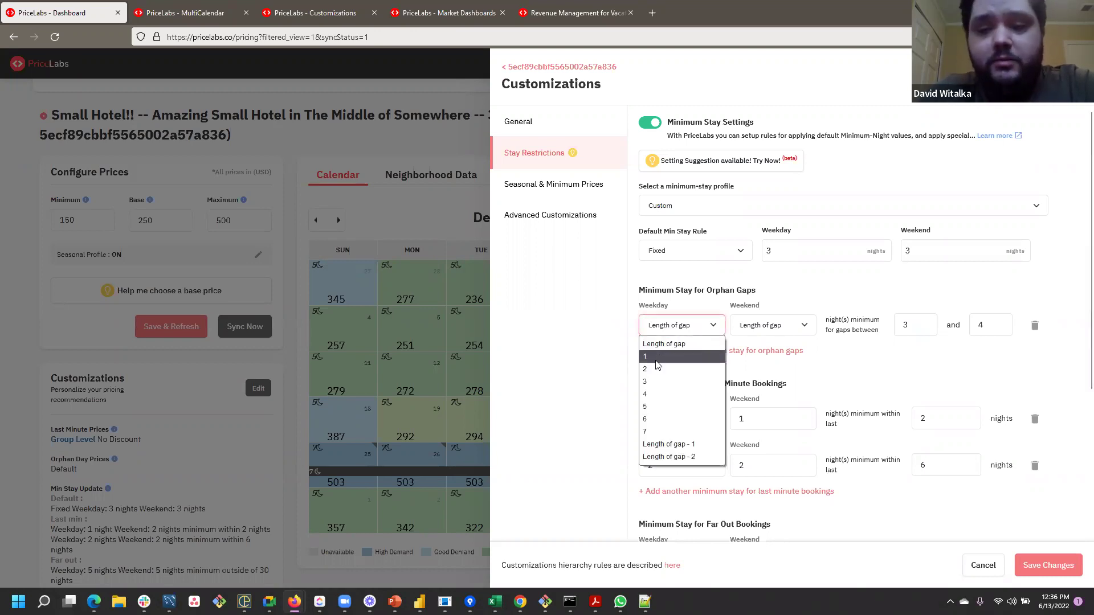
click(612, 331)
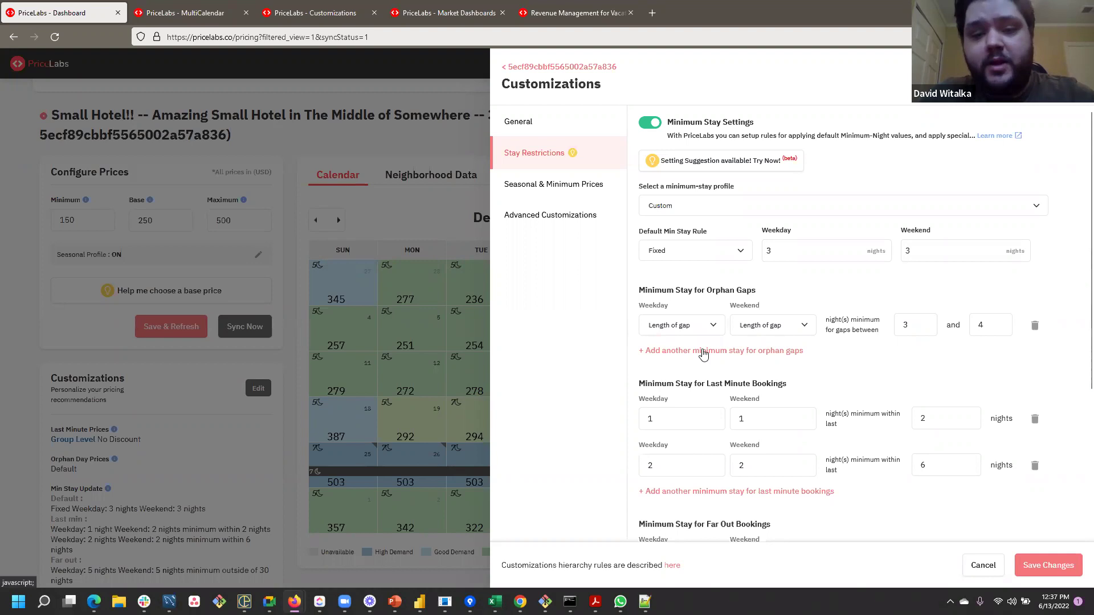
- Add a second orphan-gap minimum-stay rule for gaps between 2 and 2 nights
click(704, 354)
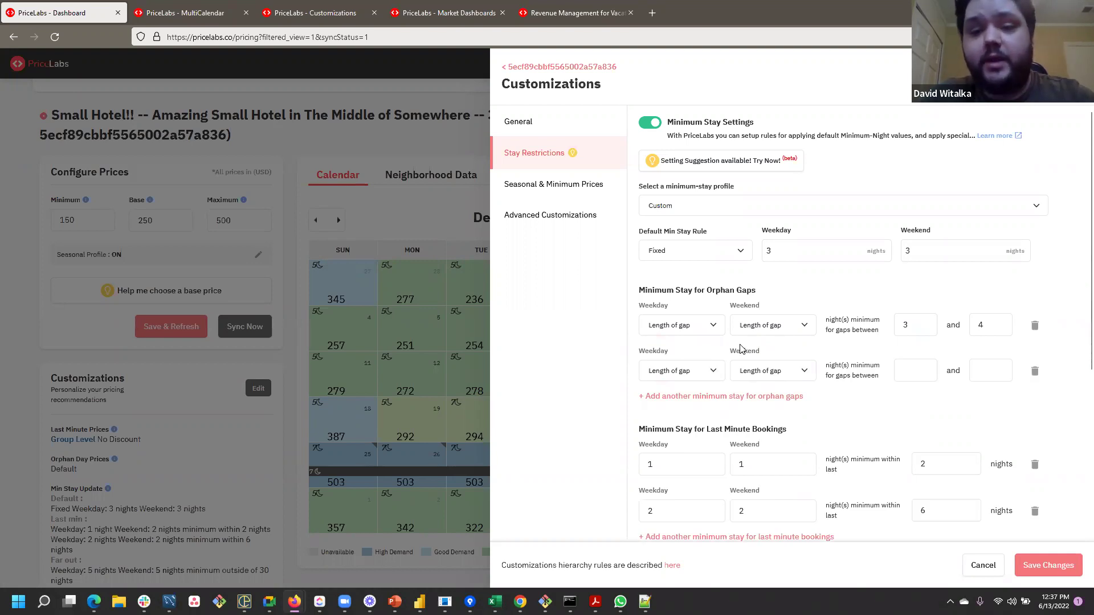
click(907, 376)
text(2)
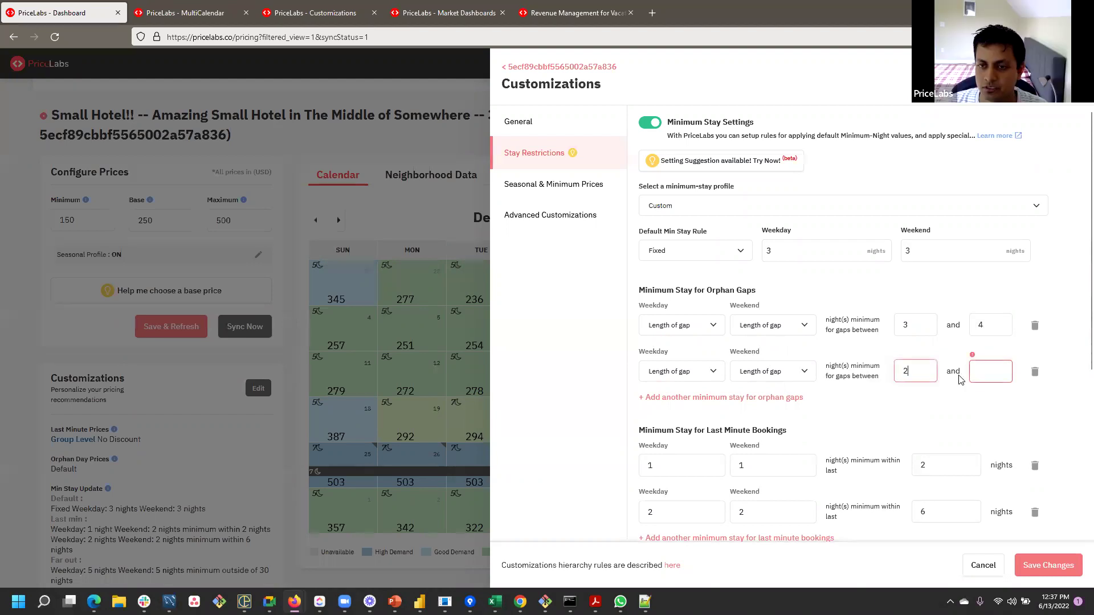
click(980, 373)
text(2)
- Set the first orphan-gap rule to gaps between 2 and 2 nights and the second to gaps between 3 and 4
double_click(914, 331)
text(2)
key(Tab)
text(2)
drag(911, 371, 887, 371)
text(3)
key(Tab)
text(4)
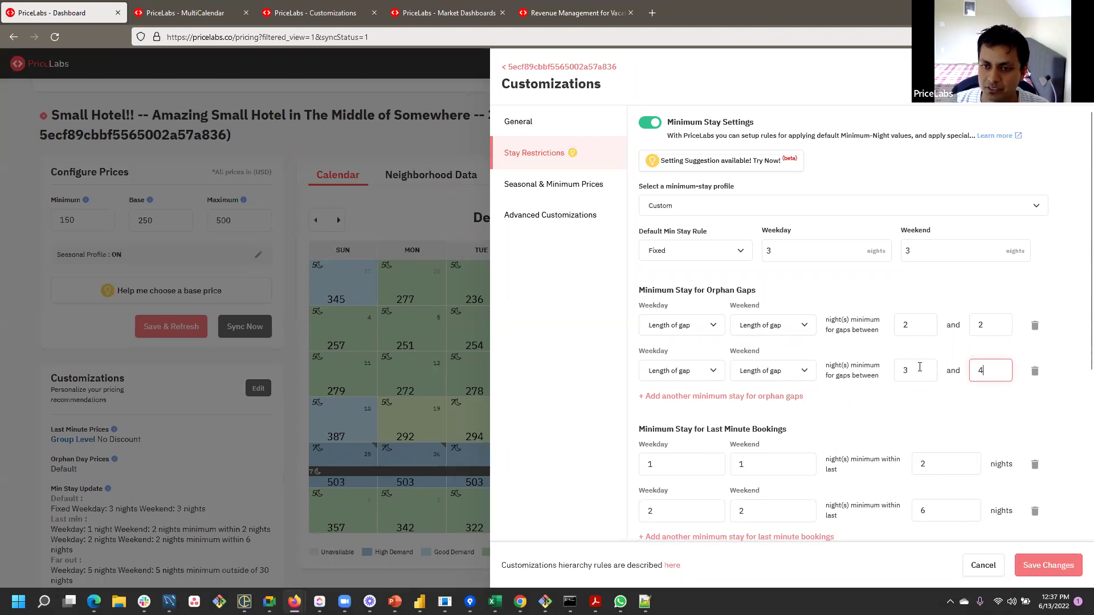
- Set the second orphan-gap rule's weekday and weekend minimum stays to 3 nights
click(717, 373)
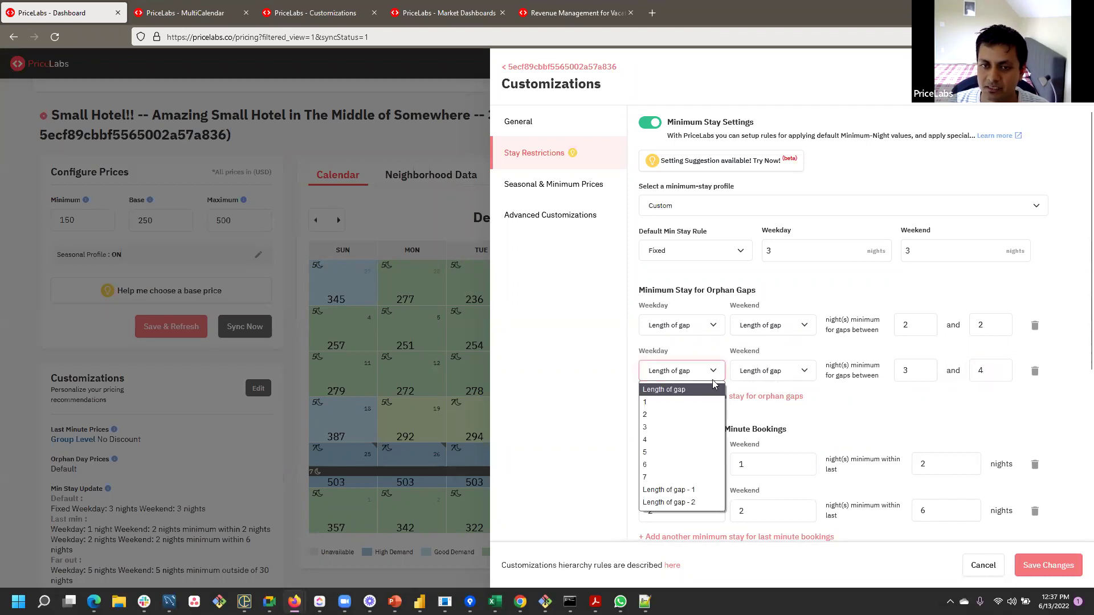
click(674, 428)
click(758, 370)
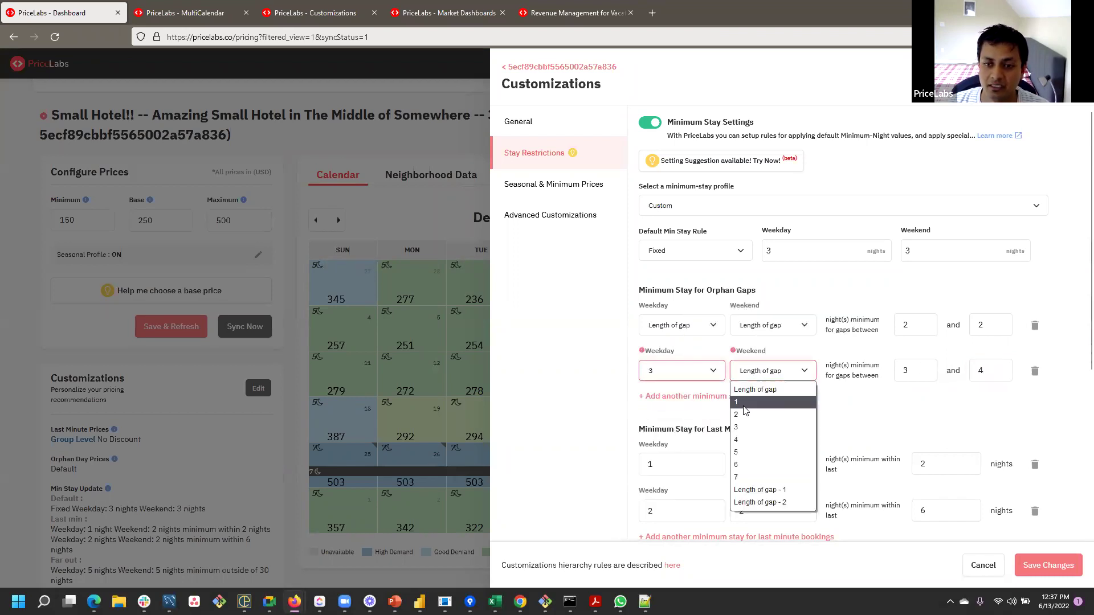
click(740, 428)
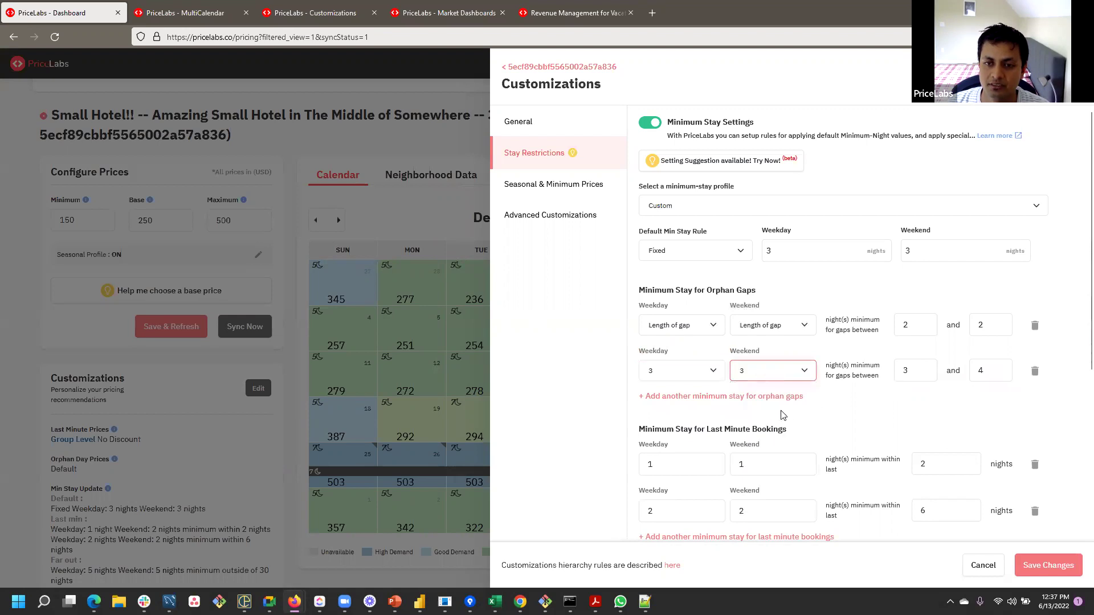
- Make the first orphan-gap rule cover gaps from 1 to 2 nights, with minimums of 1 on weekdays and 2 on weekends
click(994, 363)
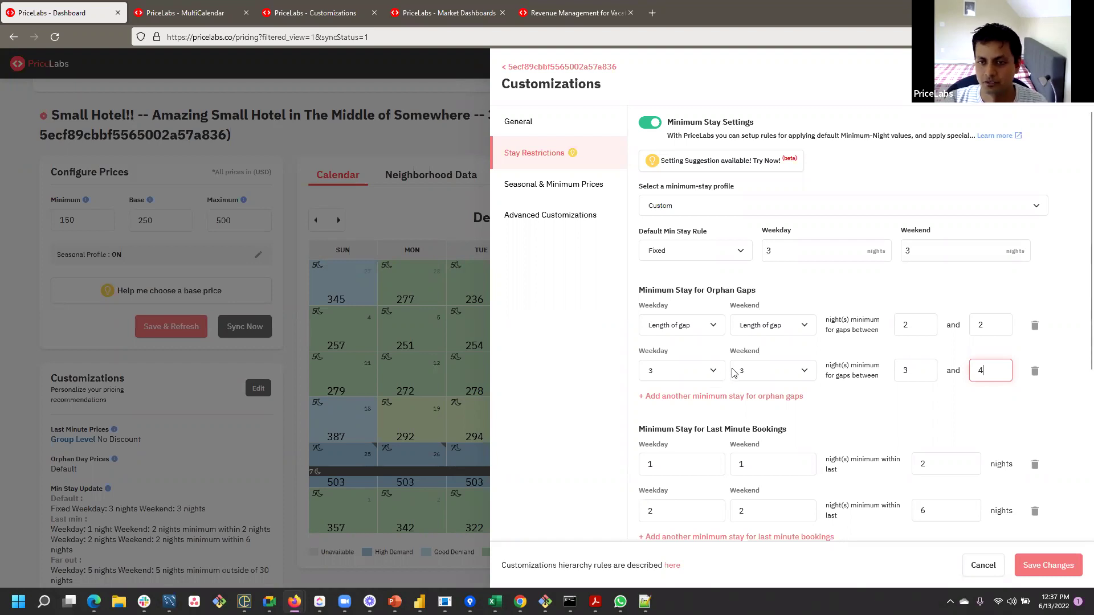
double_click(910, 327)
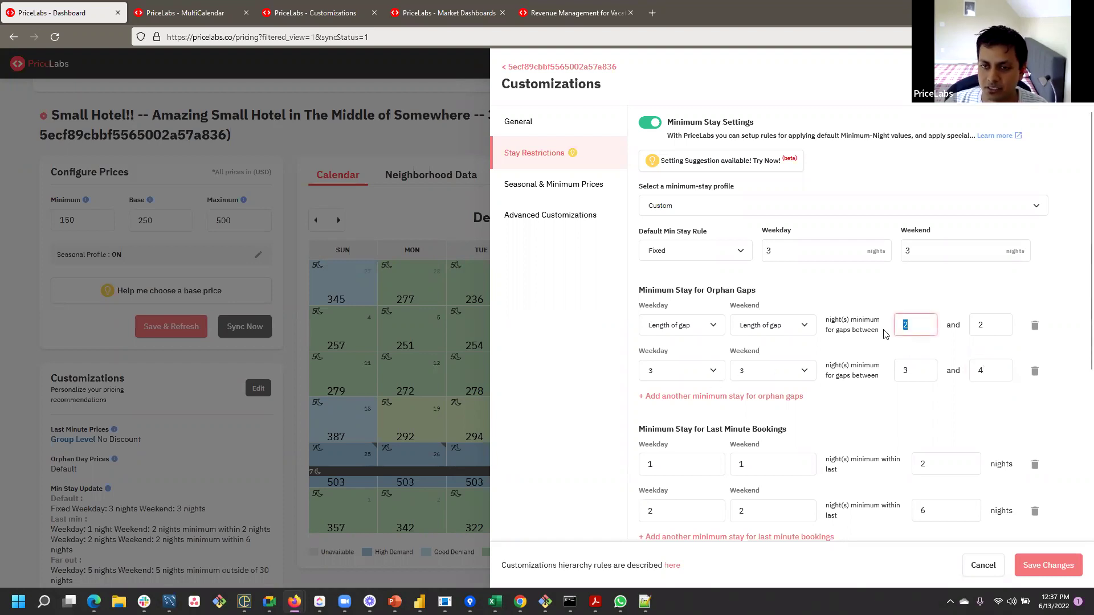
text(1)
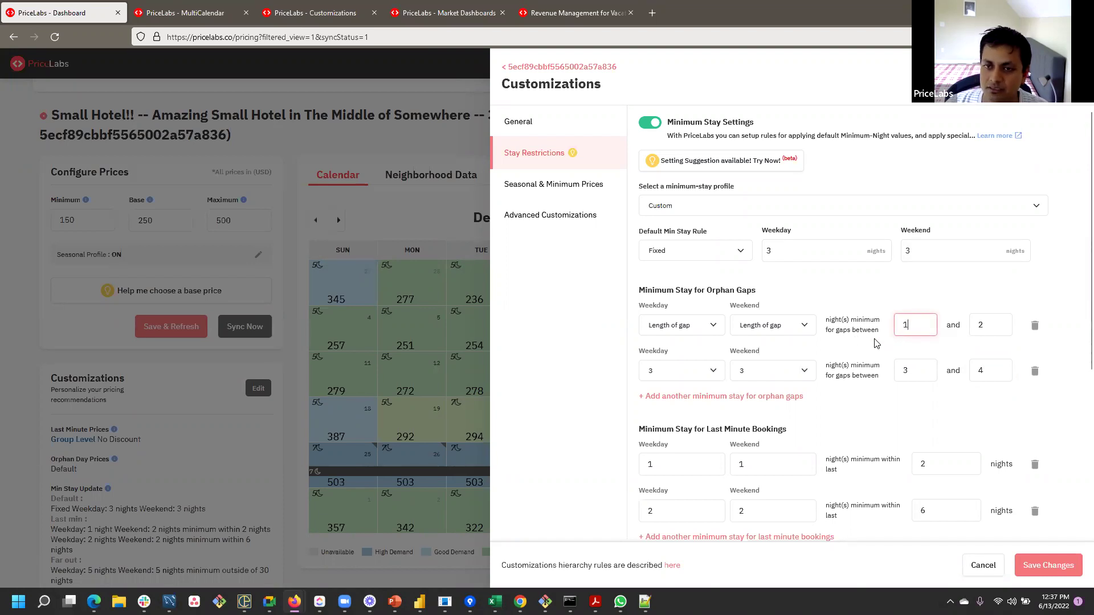
click(691, 327)
click(678, 352)
click(761, 333)
click(749, 372)
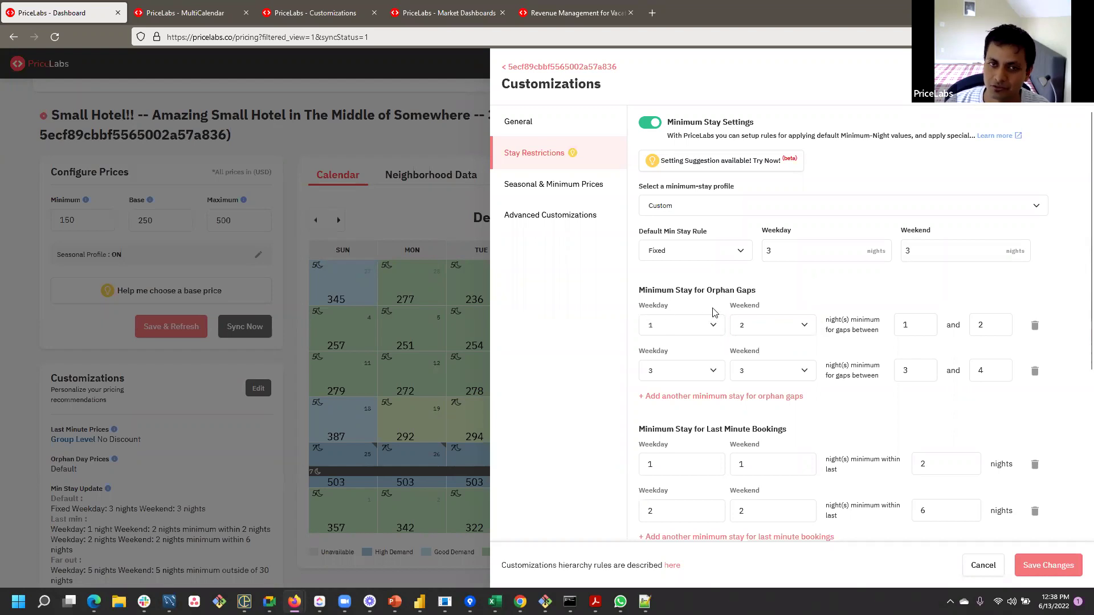
- Try adding Thursday to the weekend days in the advanced customizations, switch that setting off, and return to the stay restrictions
click(560, 220)
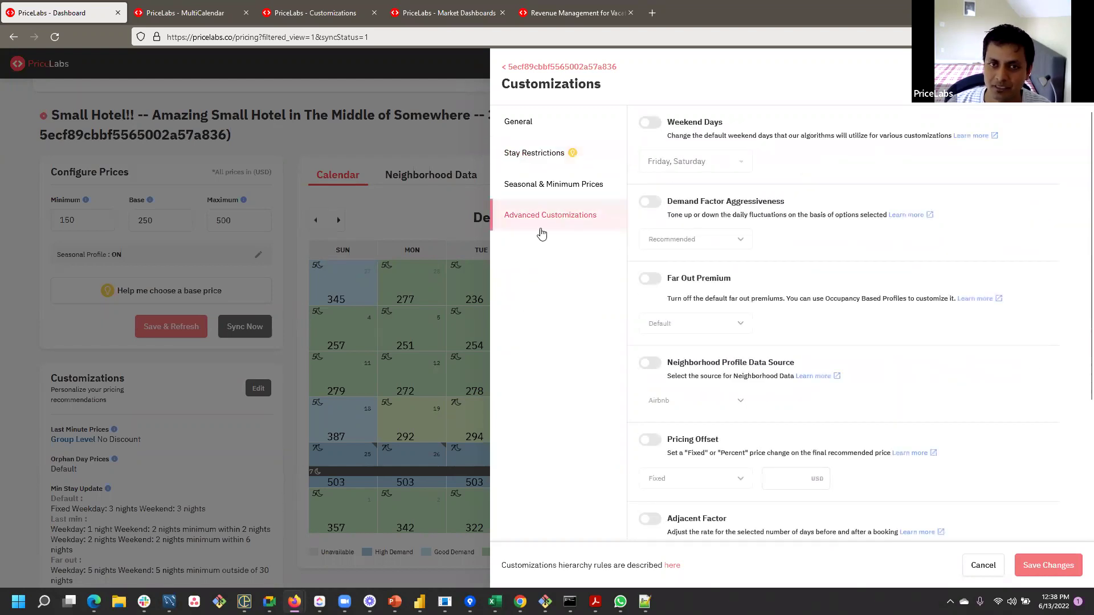
click(646, 123)
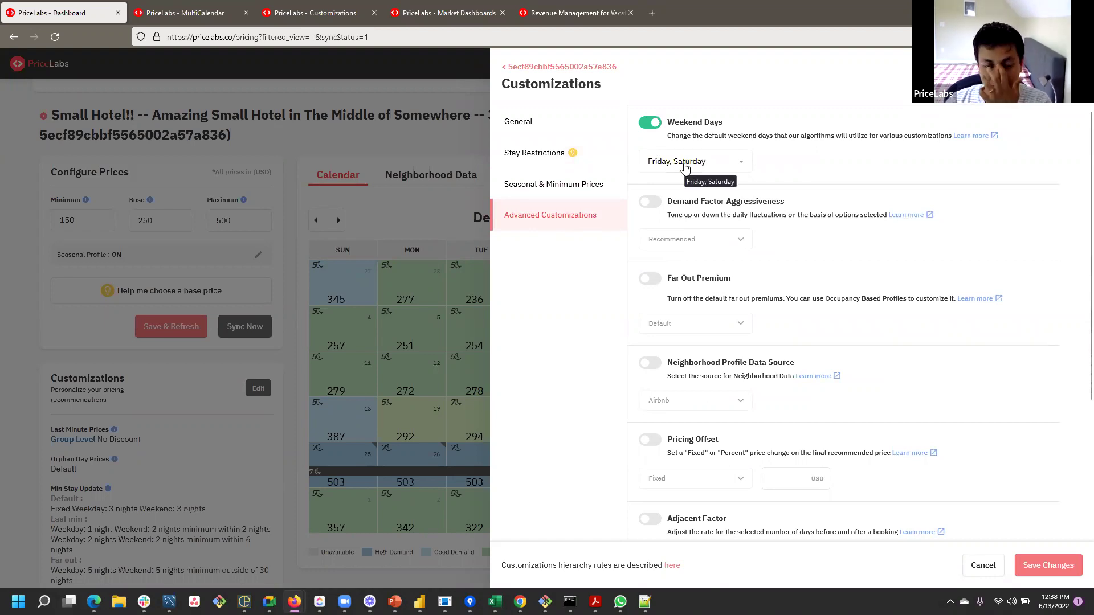
click(684, 166)
click(694, 244)
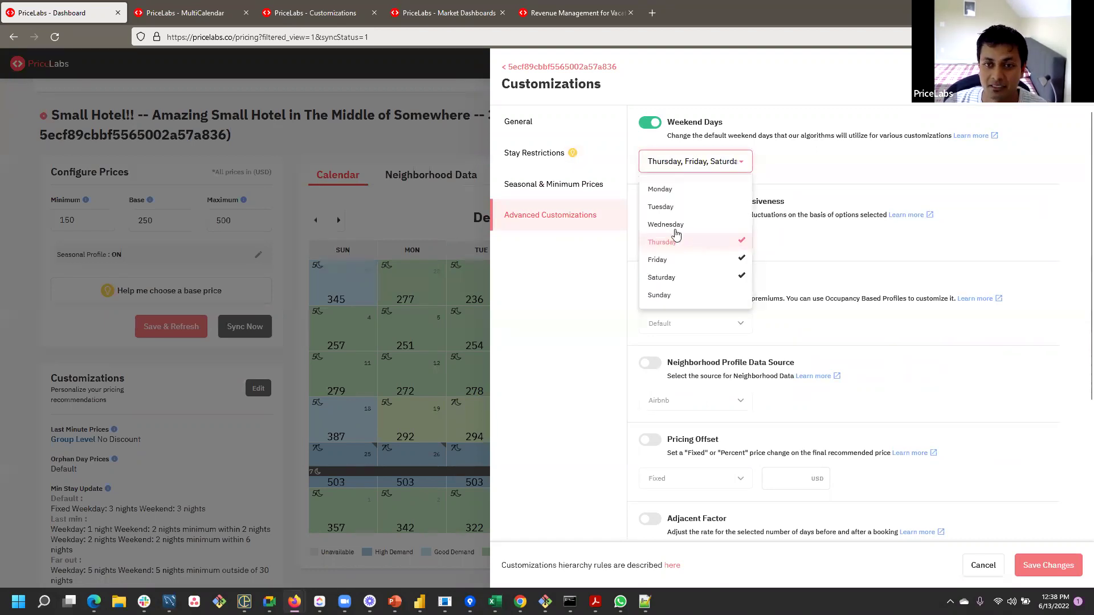
click(643, 127)
click(558, 158)
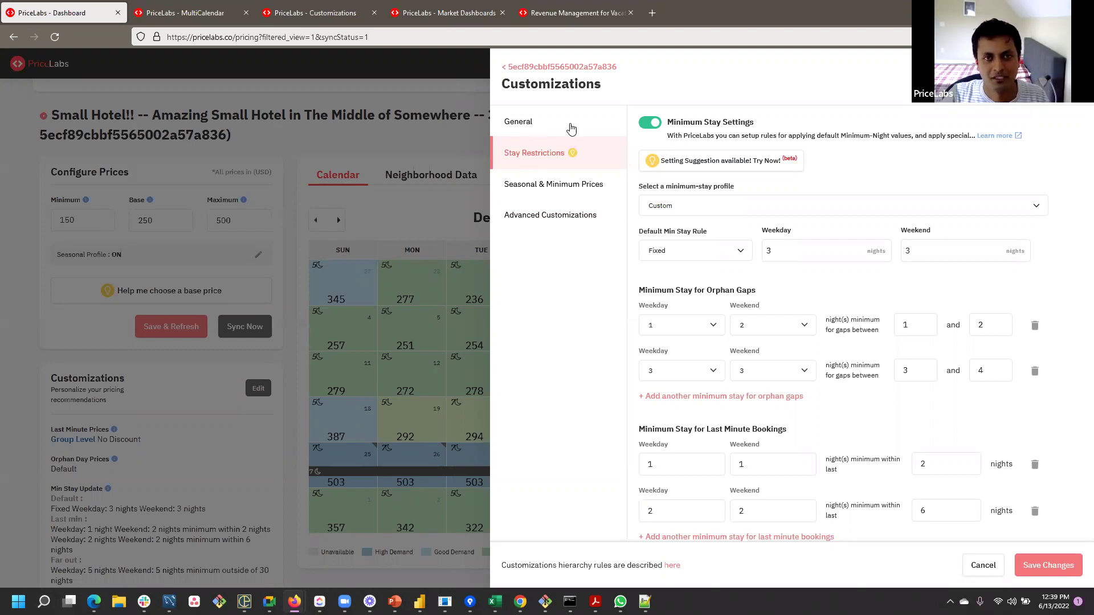
- Enable occupancy-based adjustments with the Aggressive profile in the general customizations and open the profile's adjustment table
click(552, 130)
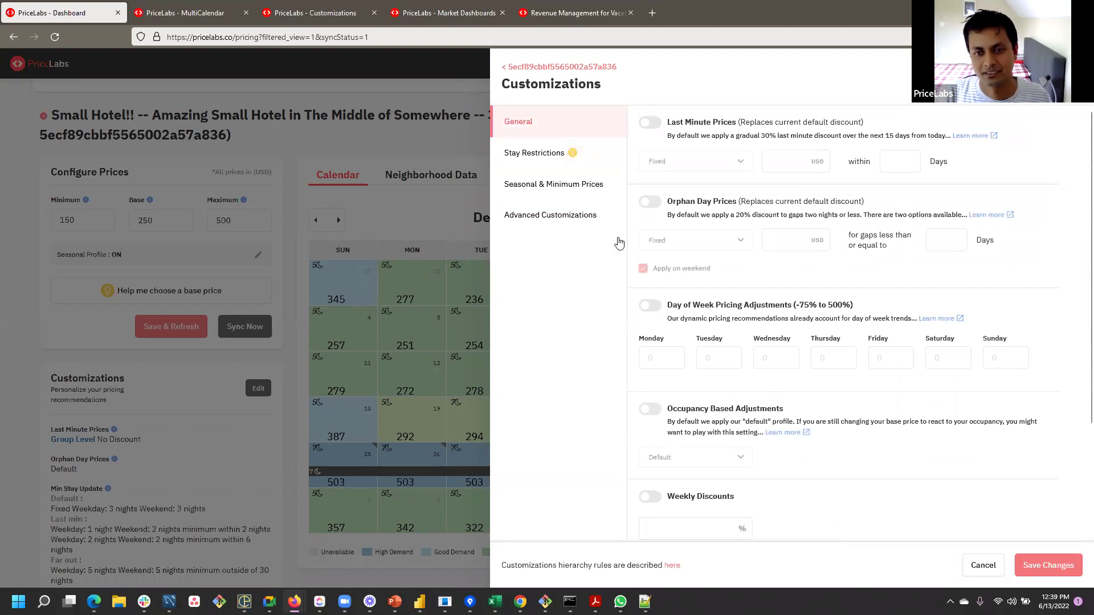
scroll(707, 410, down, 3)
click(656, 286)
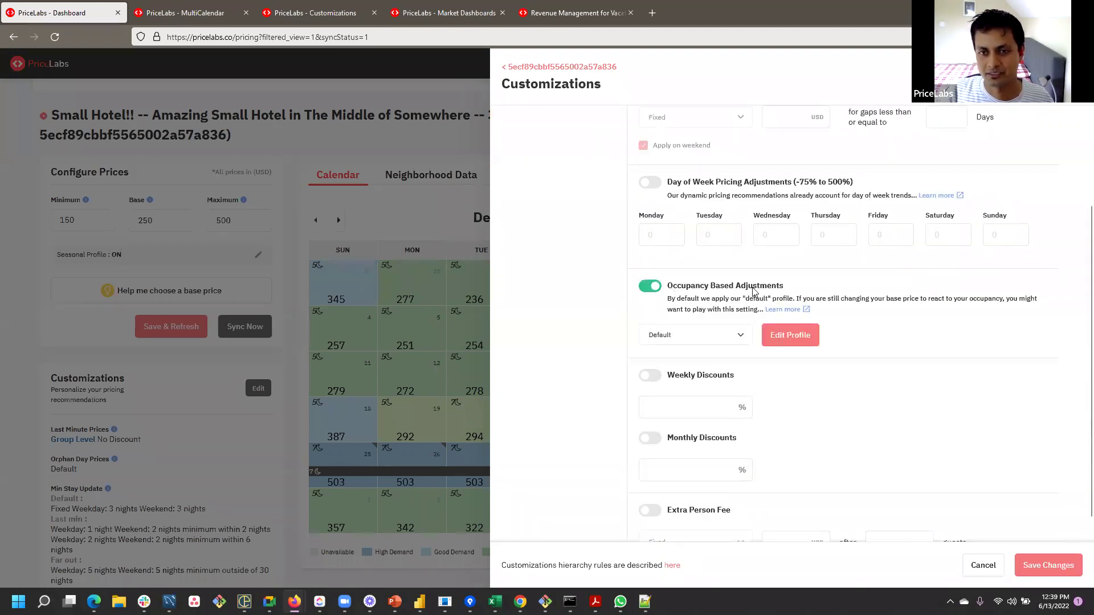
click(743, 338)
click(661, 366)
click(806, 339)
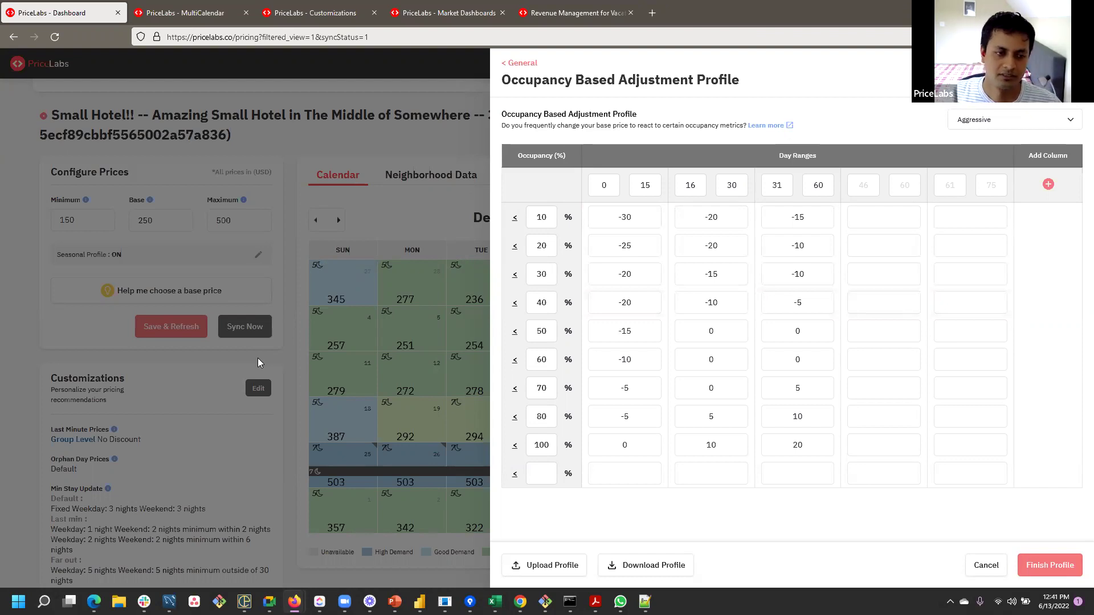
- Leave the occupancy profile, return to the stay restrictions, and switch the minimum stay settings off and back on
click(520, 64)
click(553, 164)
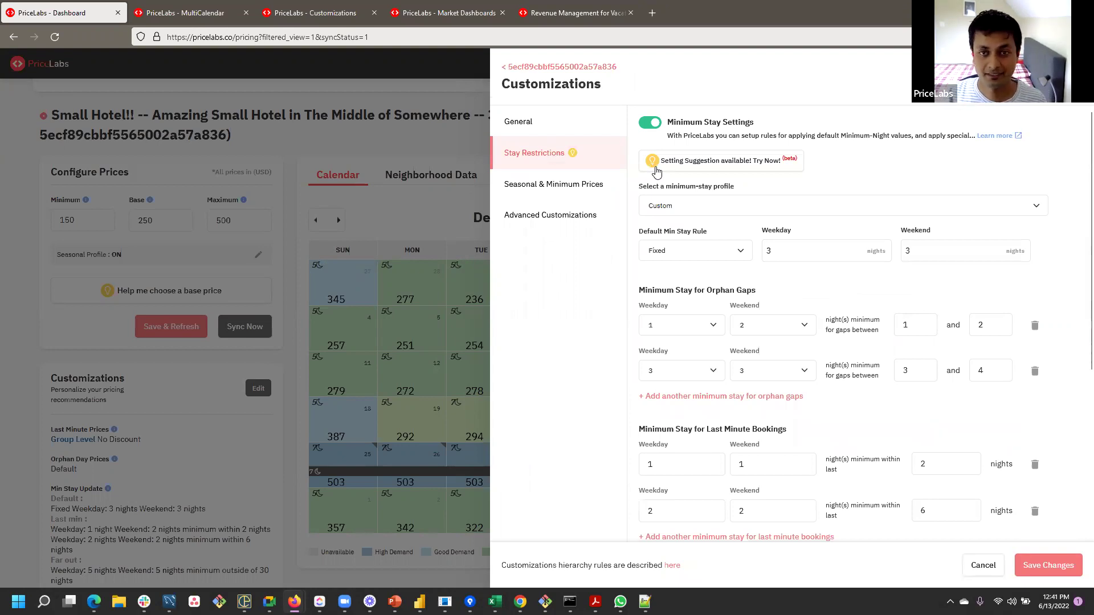
click(654, 128)
click(653, 128)
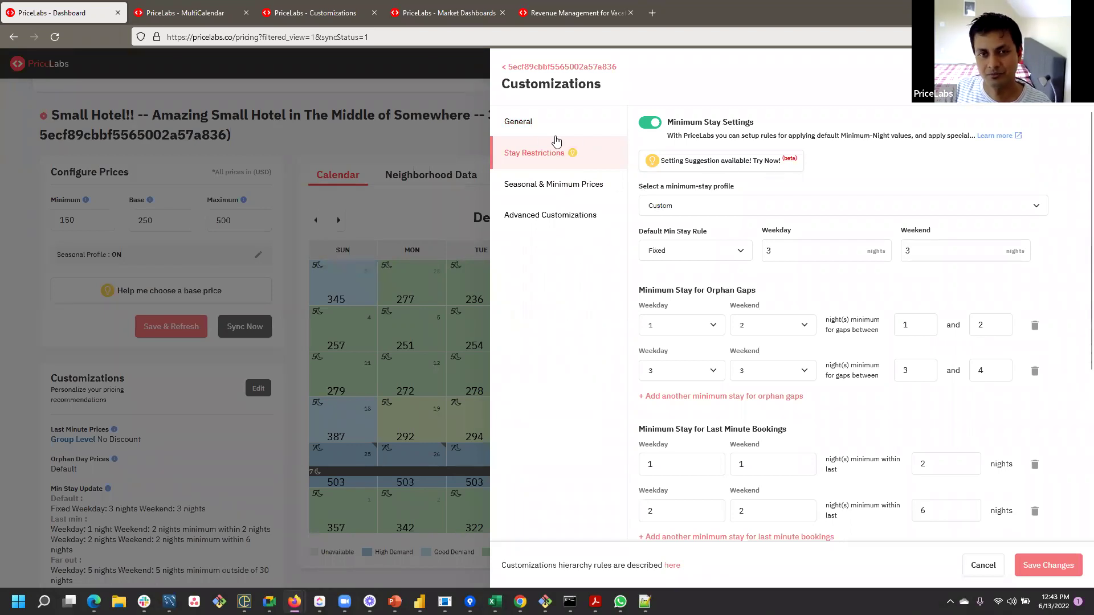
- Enable orphan day prices in the general customizations with a 20% discount for gaps of 2 days or less
click(532, 121)
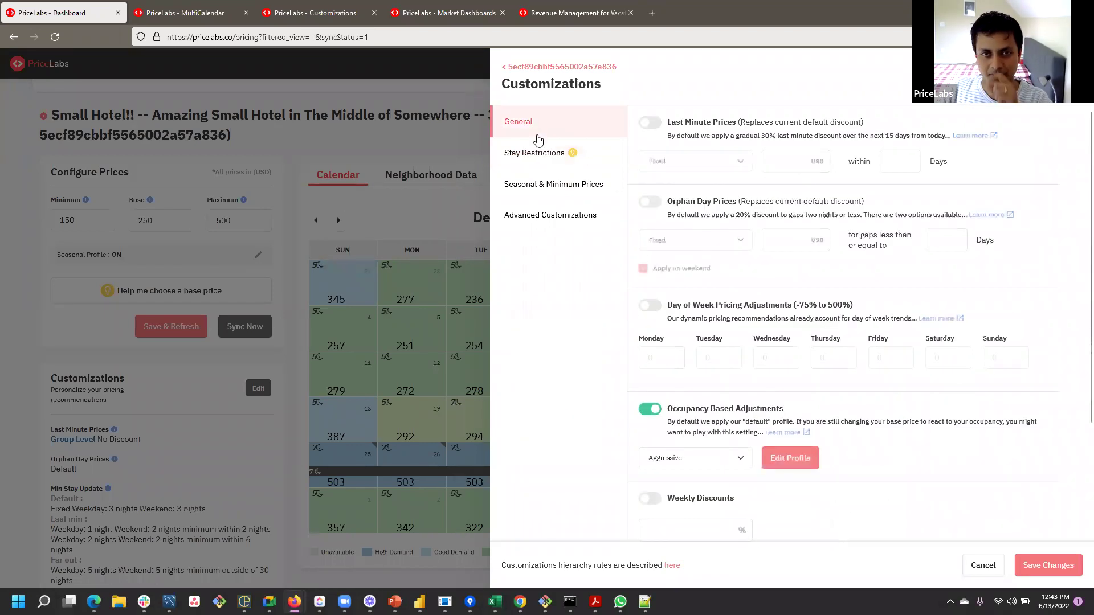
click(659, 204)
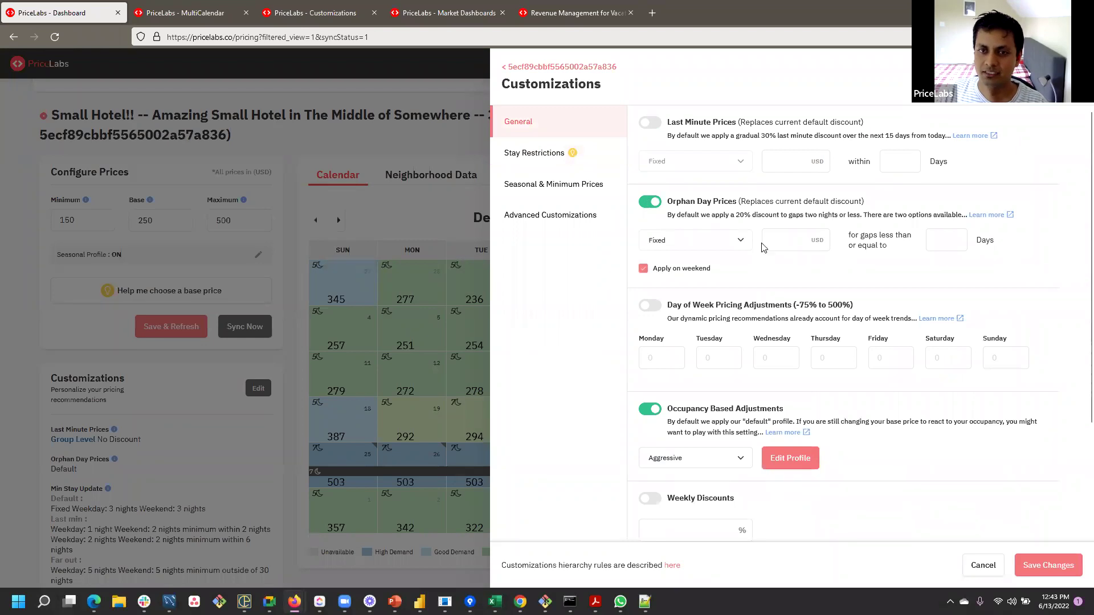
click(741, 241)
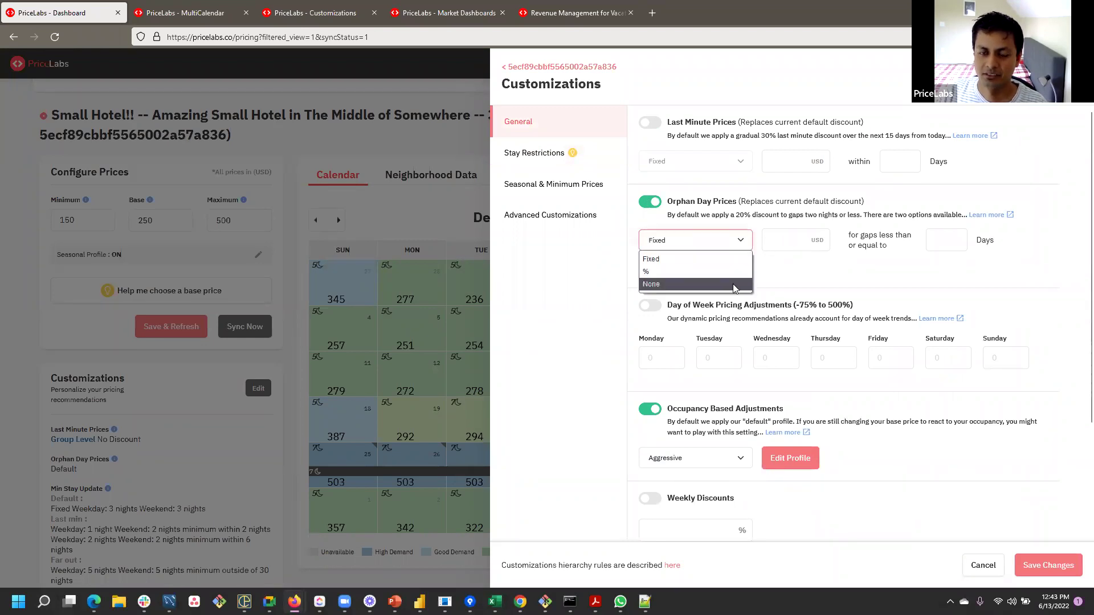
click(733, 274)
click(786, 243)
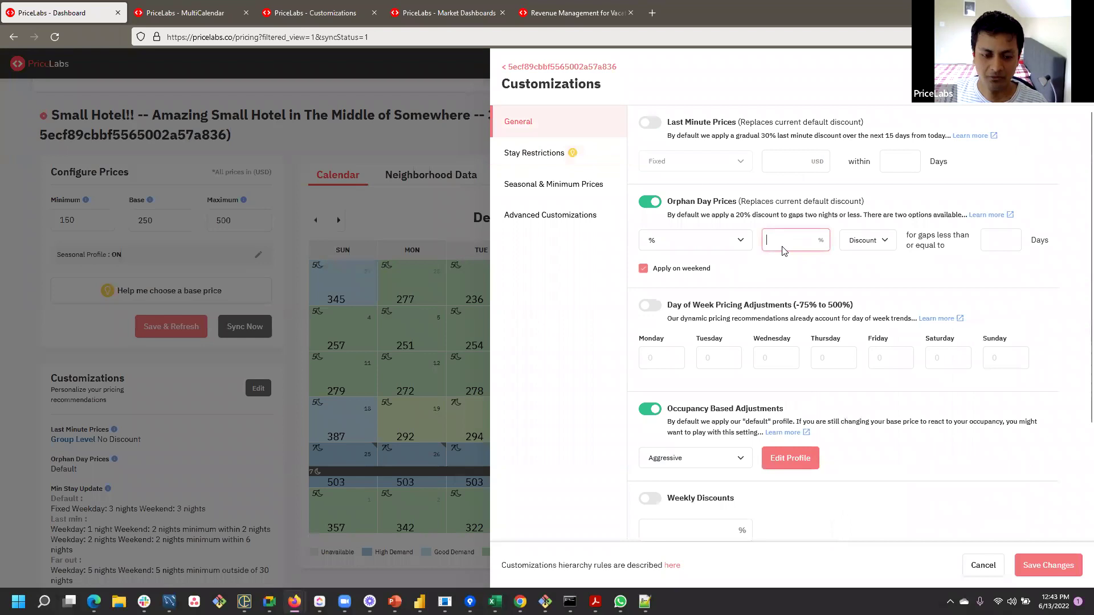
text(20)
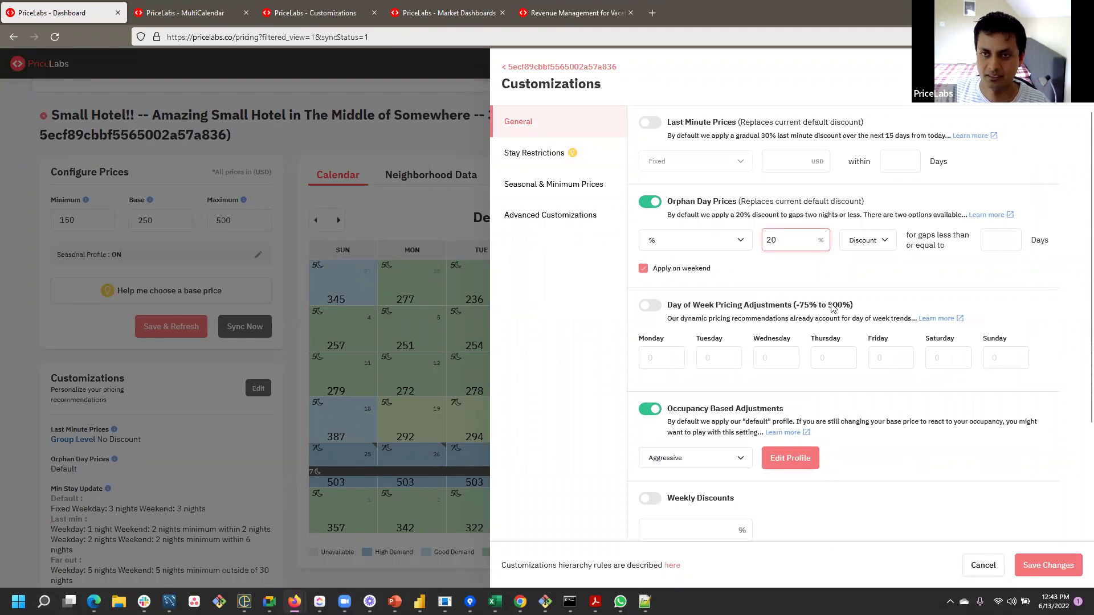
click(987, 238)
text(2)
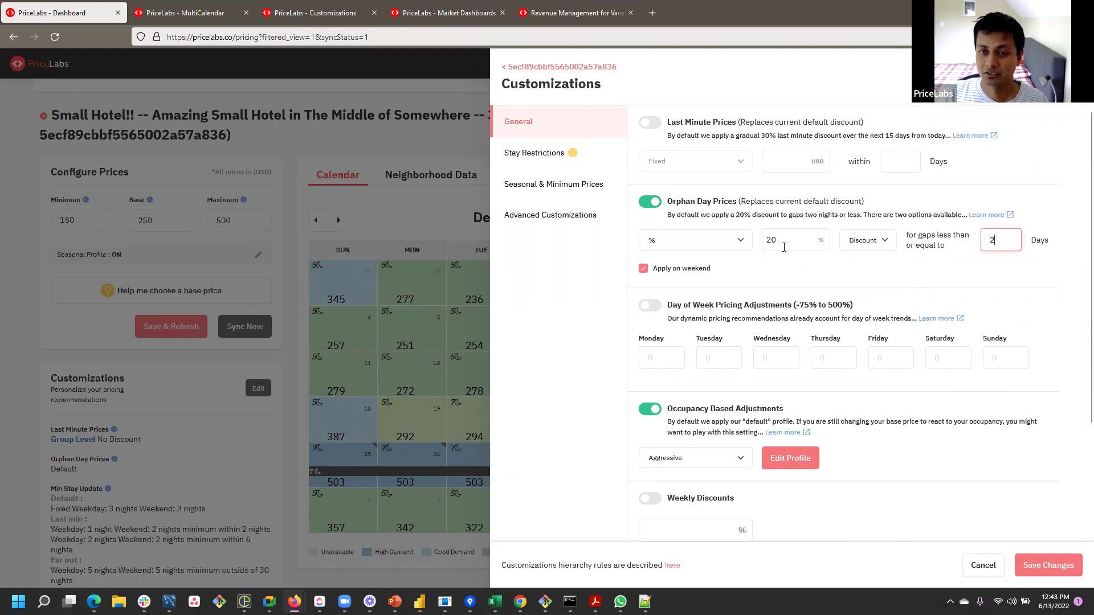
- Change the orphan day pricing to a 50% premium for gaps of 1 day or less
key(BackSpace)
text(1)
drag(788, 243, 761, 247)
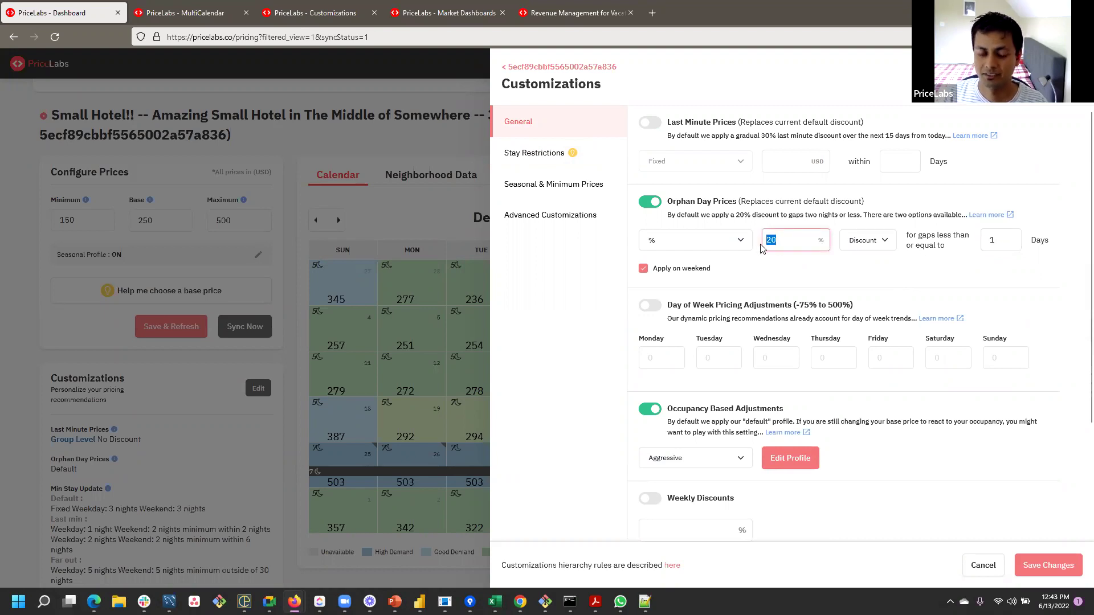
text(50)
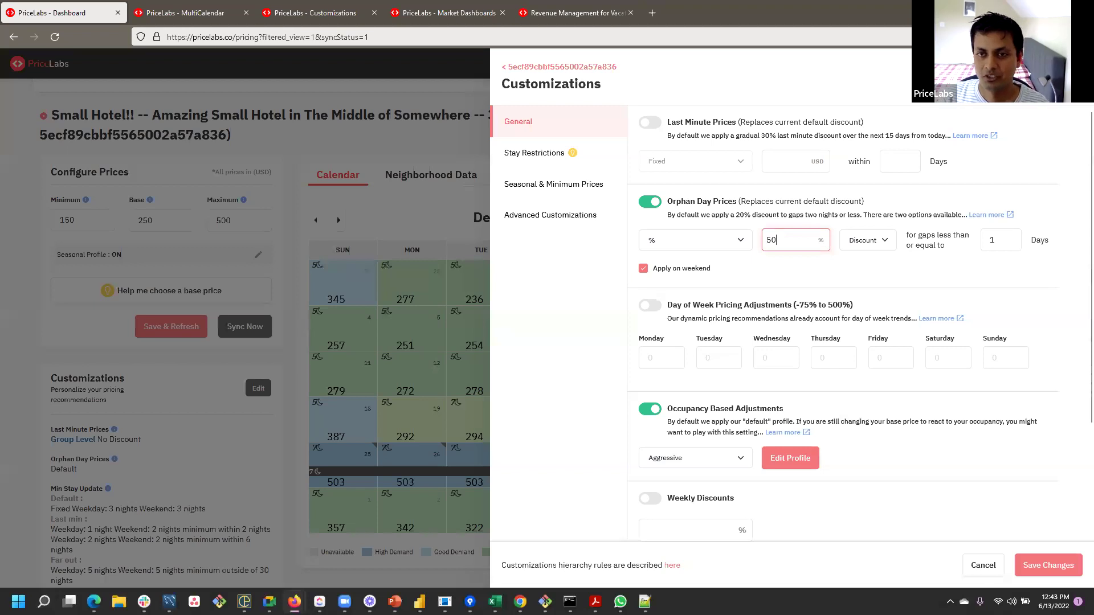
click(884, 239)
click(876, 271)
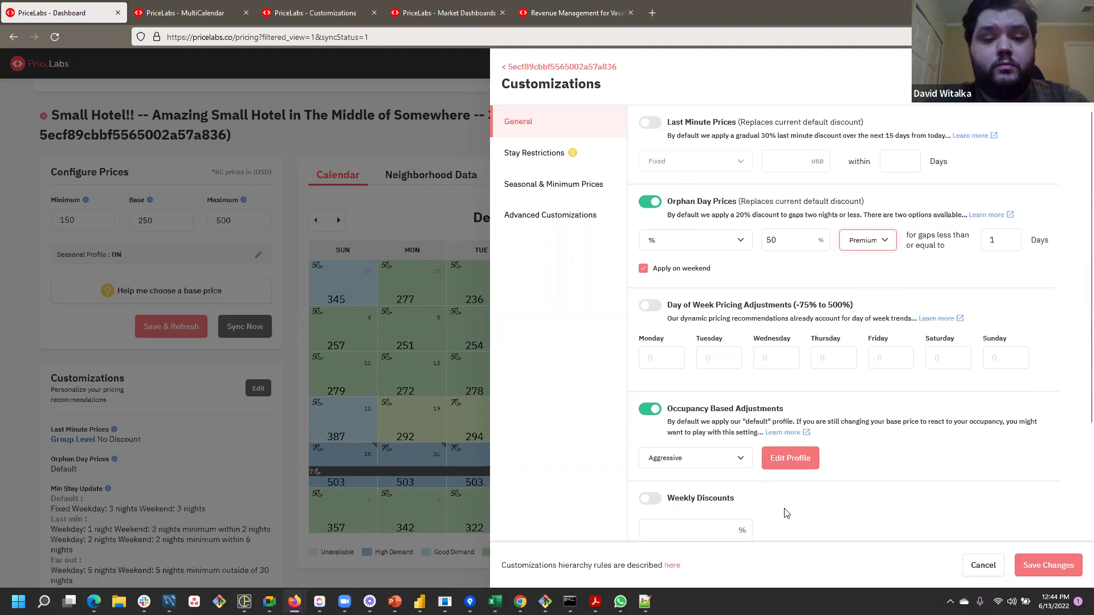
- Close the listing's customizations without saving and return to its pricing calendar
key(alt+Tab)
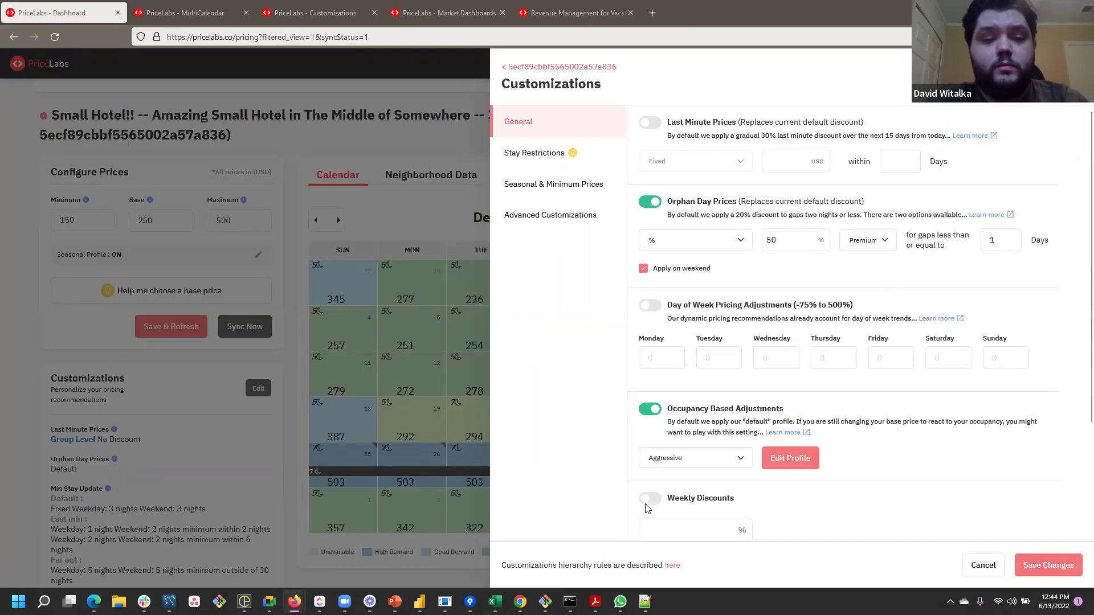
key(alt+Tab)
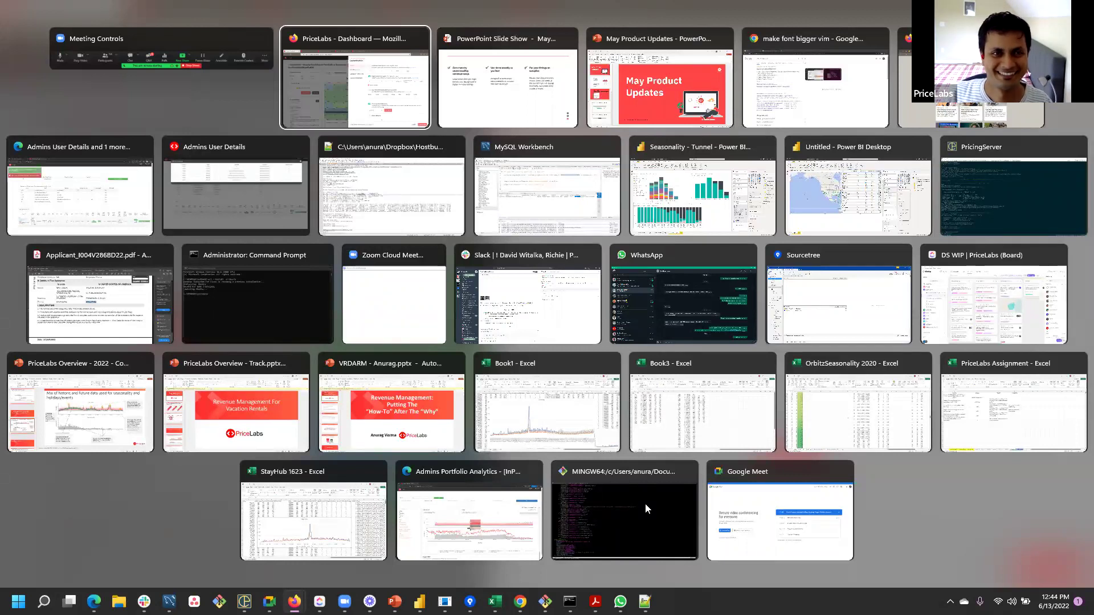
key(Return)
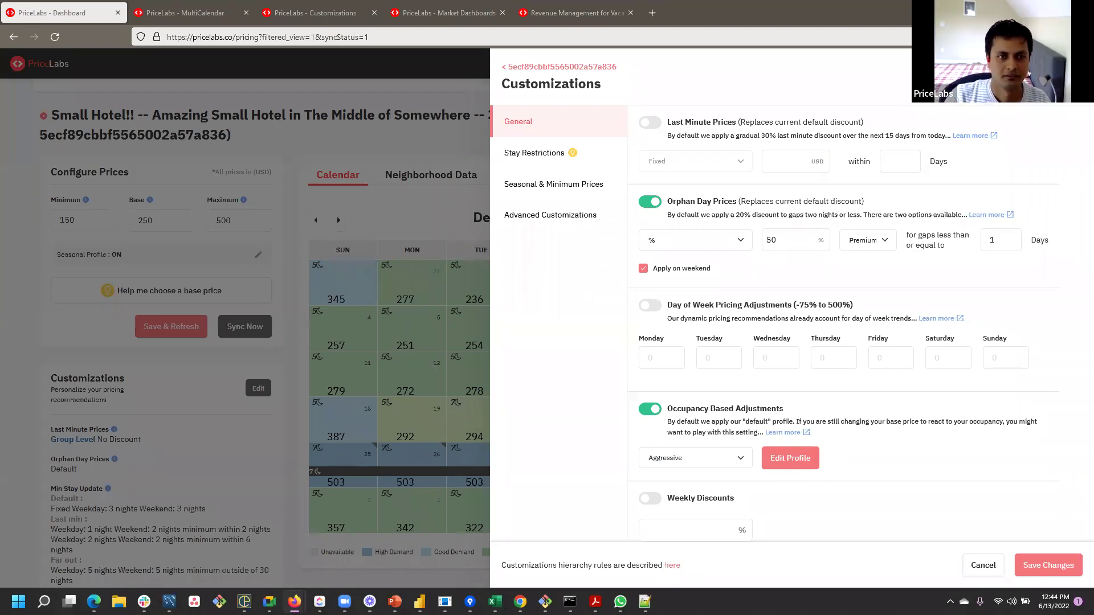
click(324, 102)
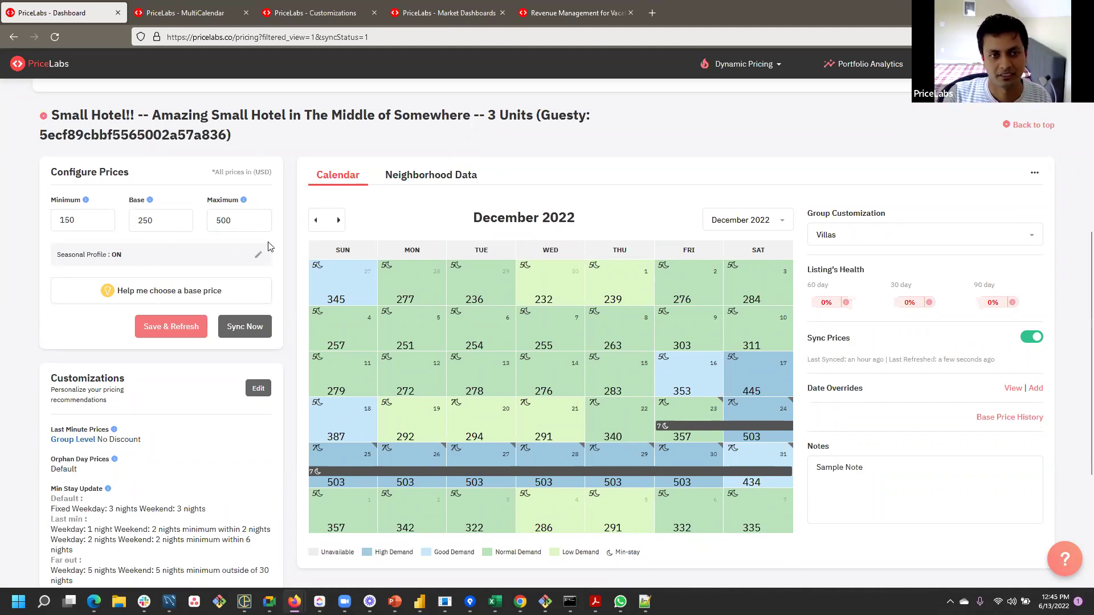
- Show June 2022 in the pricing calendar and inspect the price breakdown for June 13
click(748, 223)
click(721, 246)
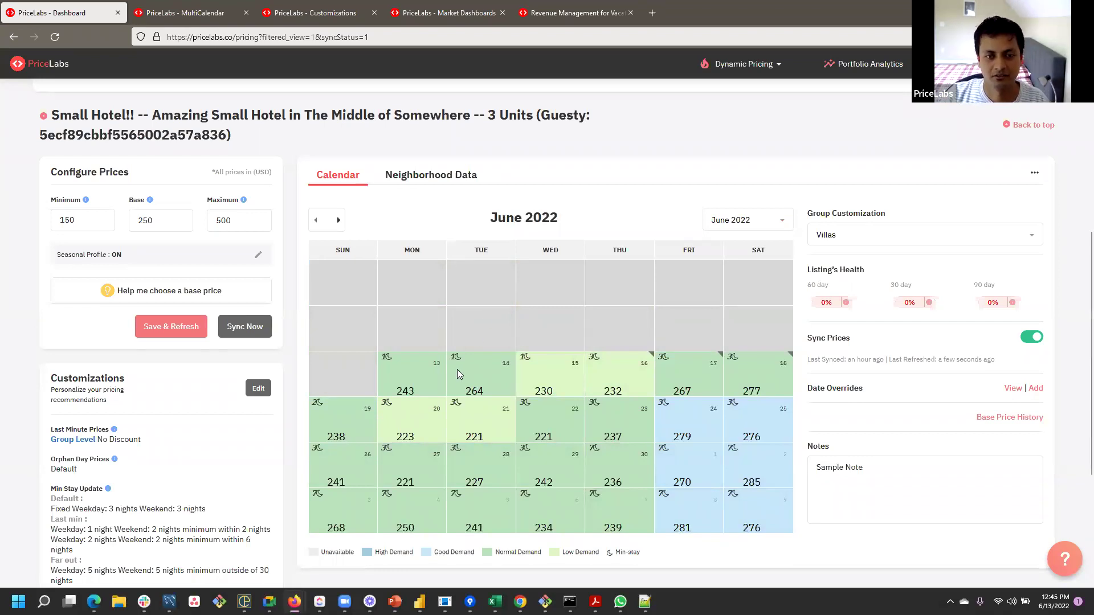
mouse_move(424, 379)
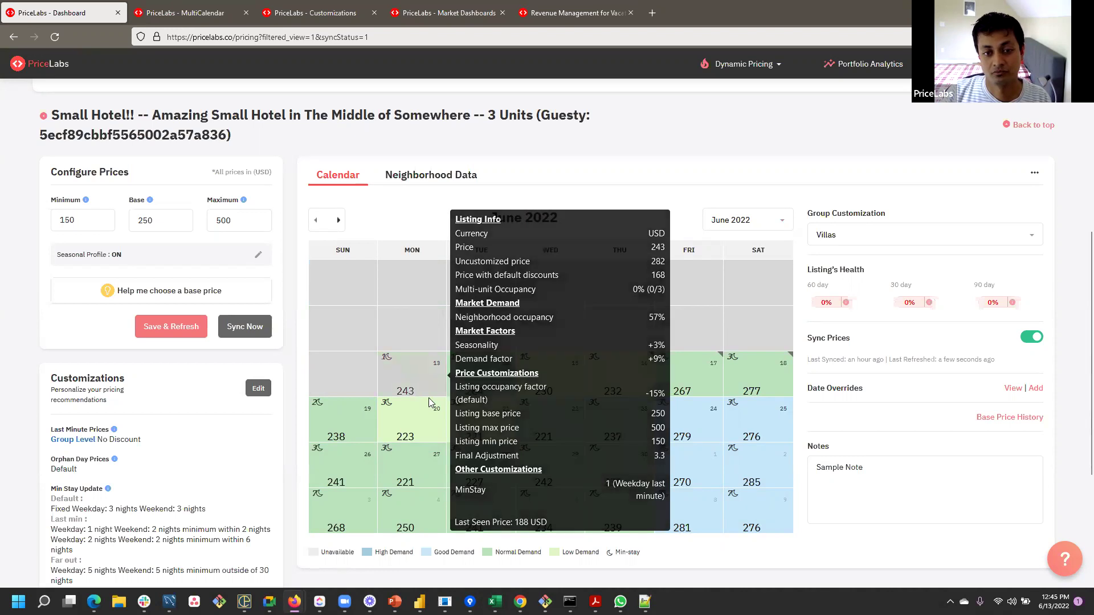
- Try a date-specific override of -10% on the recommended price for June 13 to 30, 2022, and close it without saving
click(591, 463)
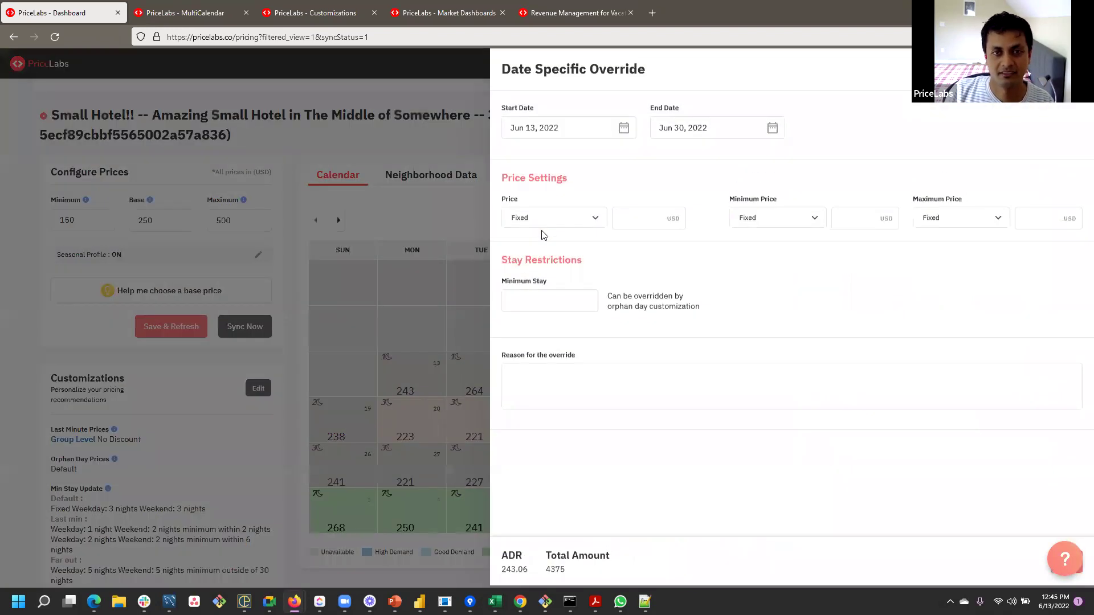
click(575, 222)
click(555, 251)
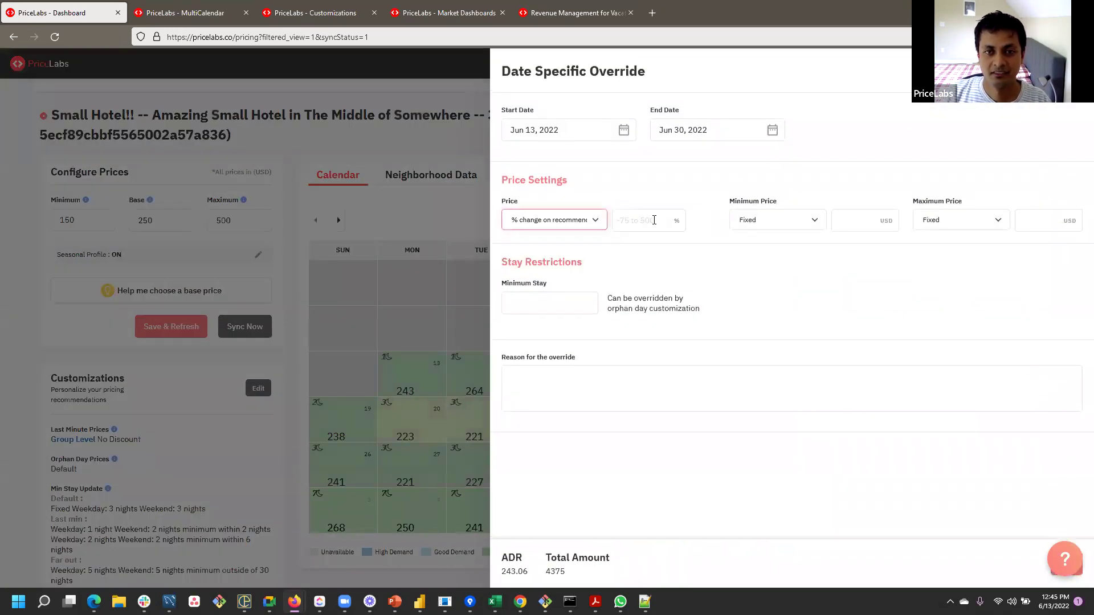
text(-10)
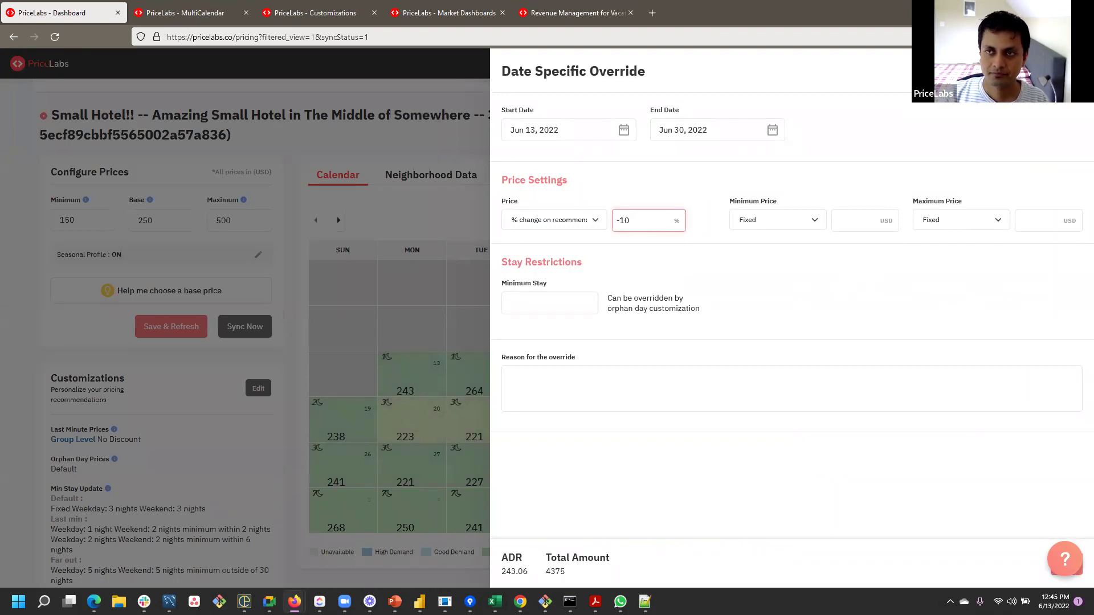
click(344, 399)
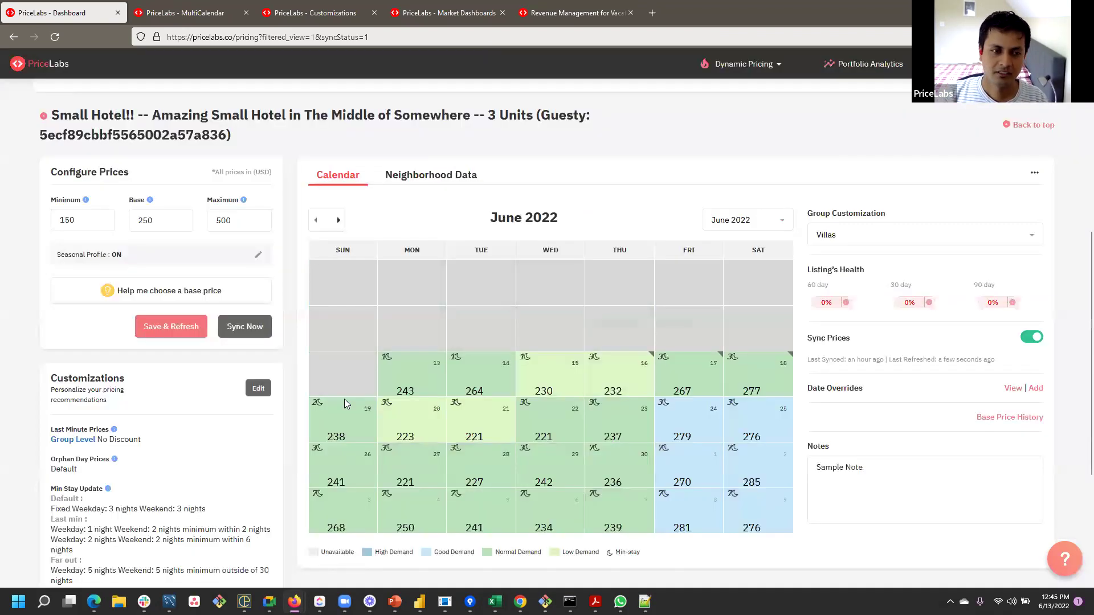
- Enable fixed minimum far-out pricing in the listing's customizations at 200 USD weekday and 250 USD weekend outside 180 days
click(253, 389)
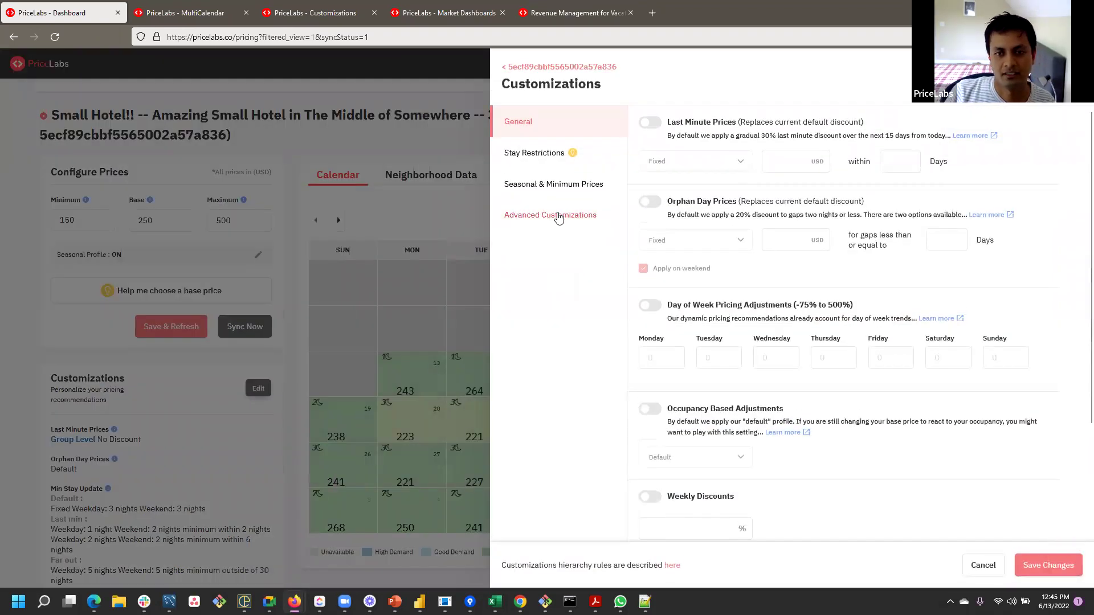
click(555, 184)
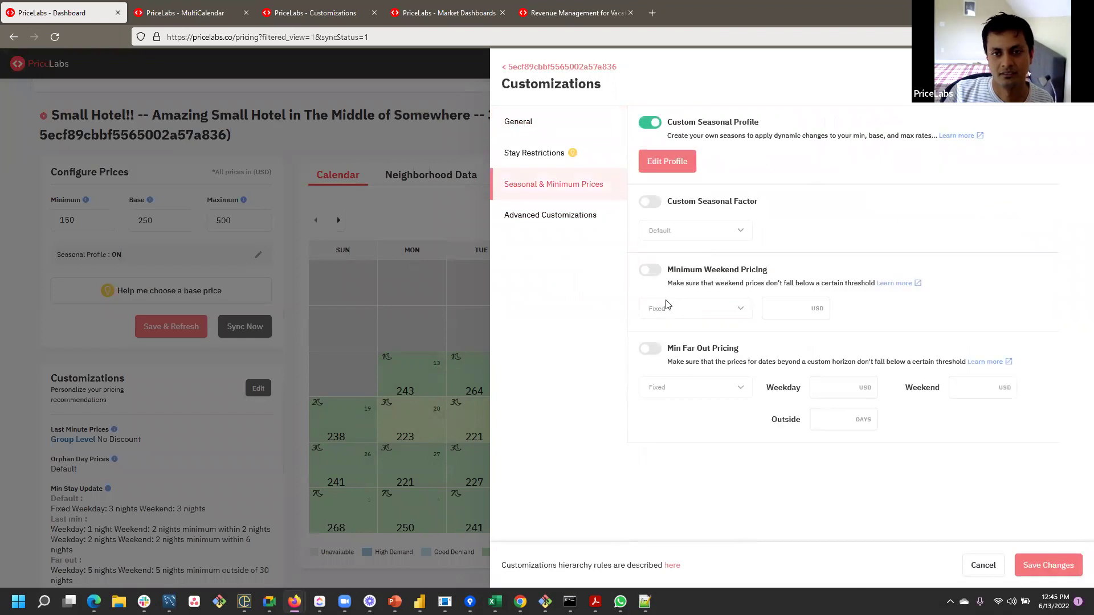
click(650, 349)
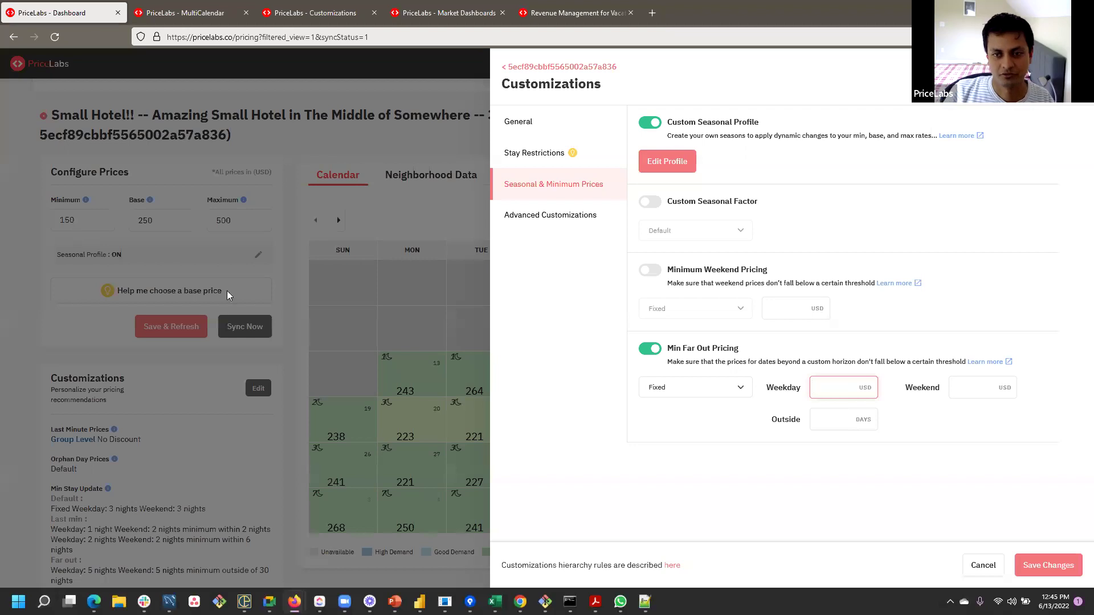
click(837, 422)
text(180)
click(819, 390)
text(200)
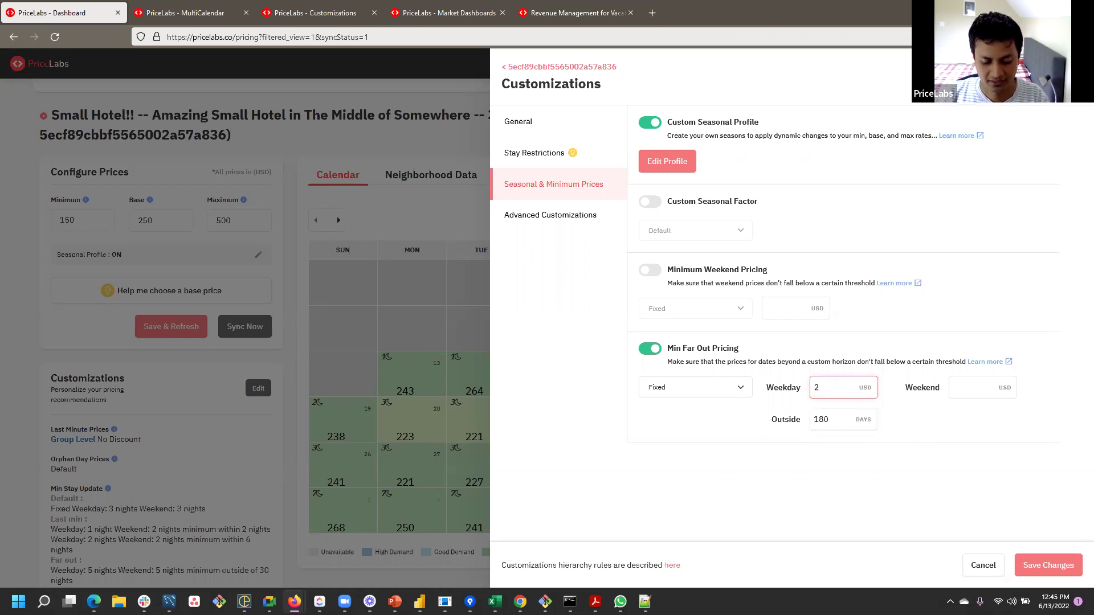
click(959, 390)
text(250)
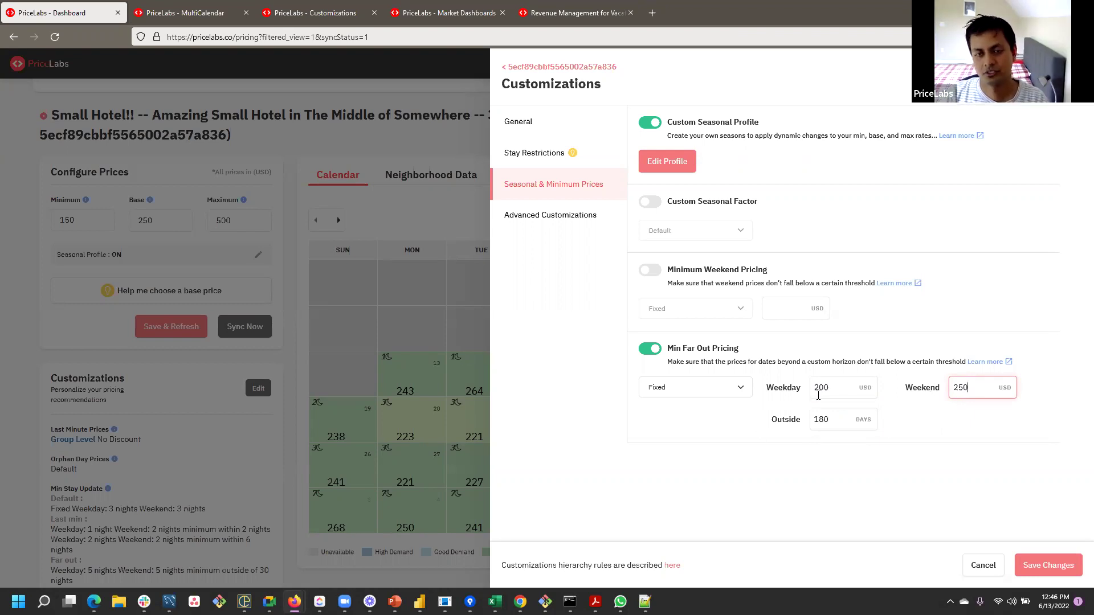
- Enable occupancy-based adjustments and try adding a day range starting at 180 to the profile, then return to the general customizations
click(531, 127)
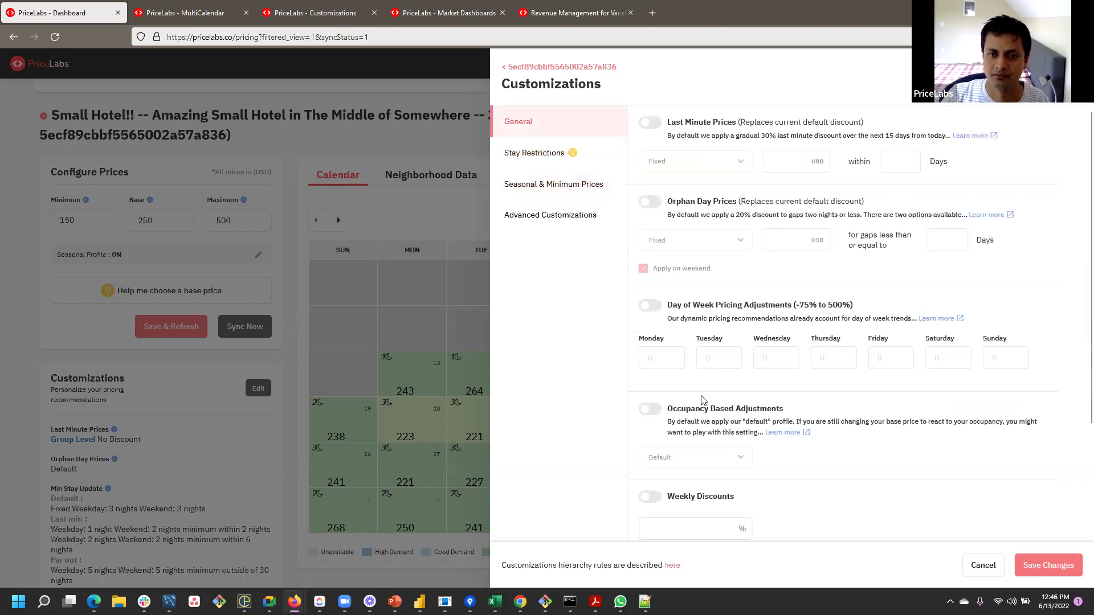
scroll(702, 400, down, 1)
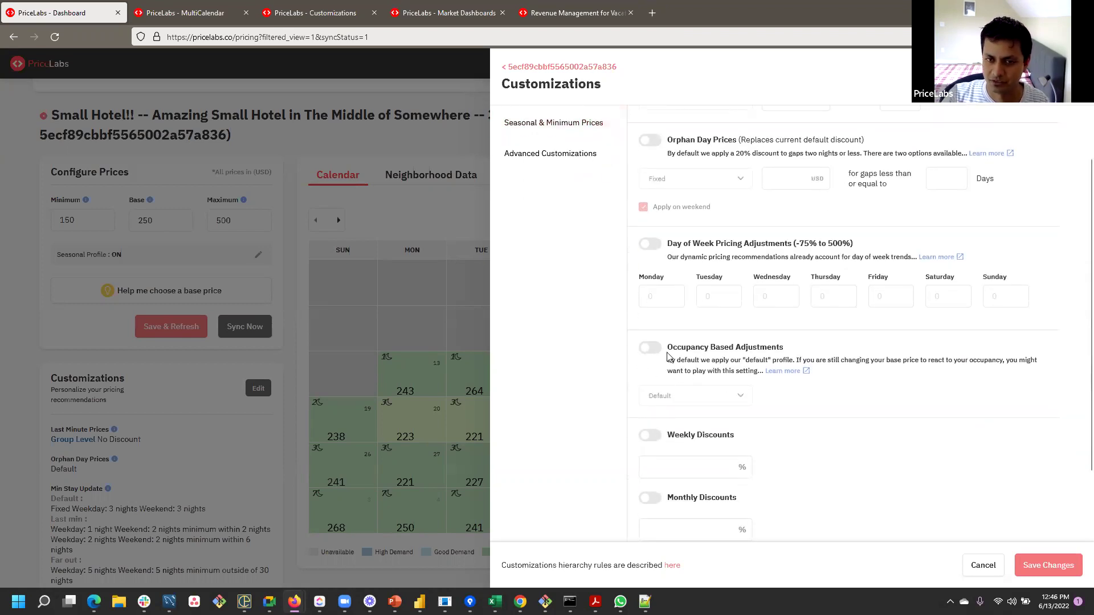
click(649, 347)
click(786, 402)
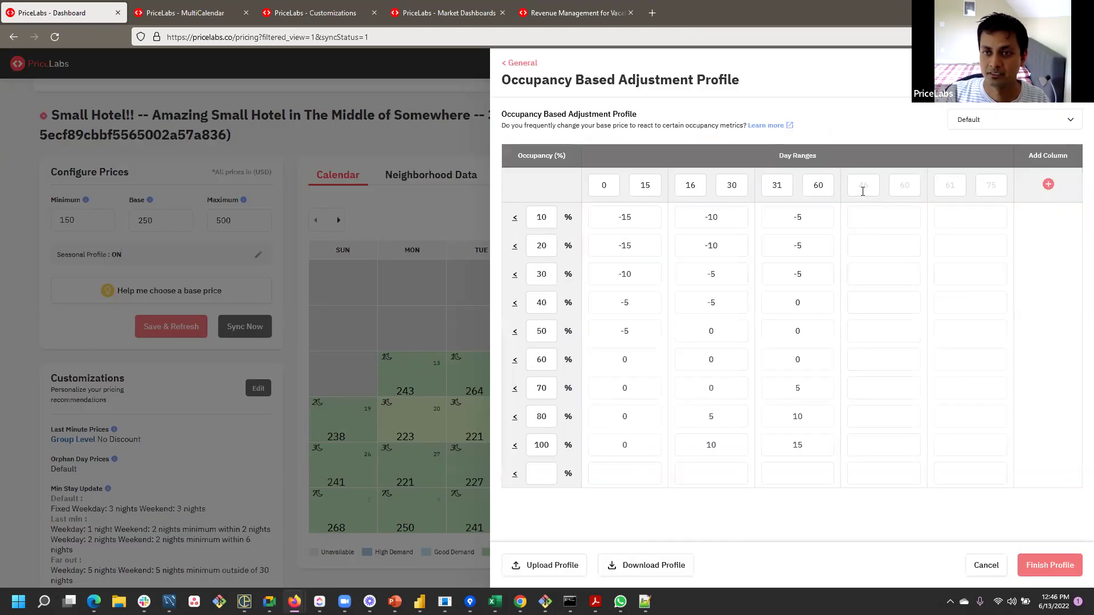
click(864, 186)
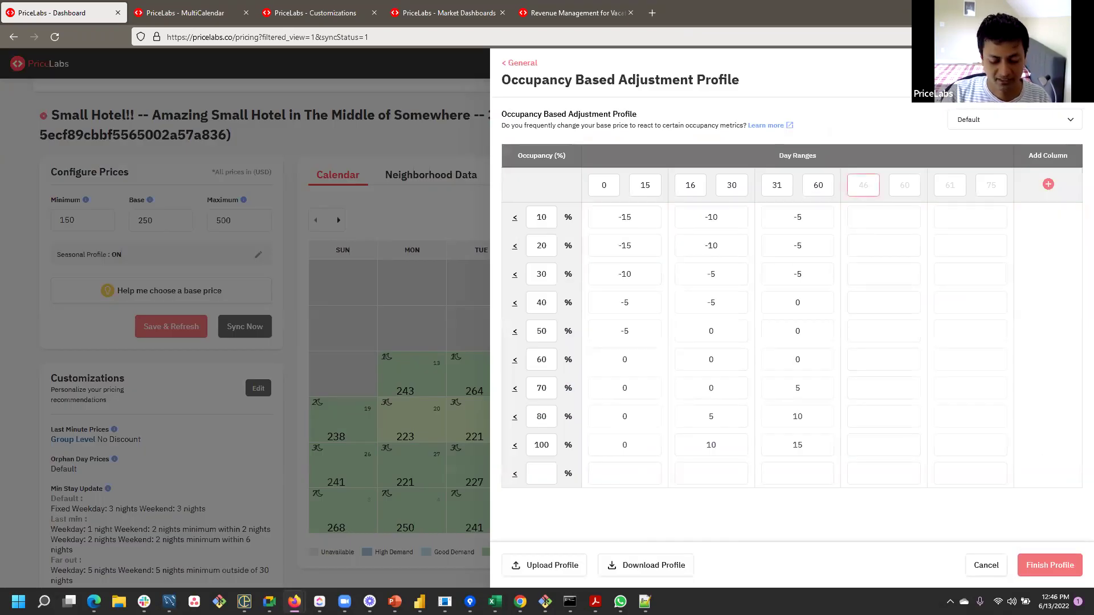
text(180)
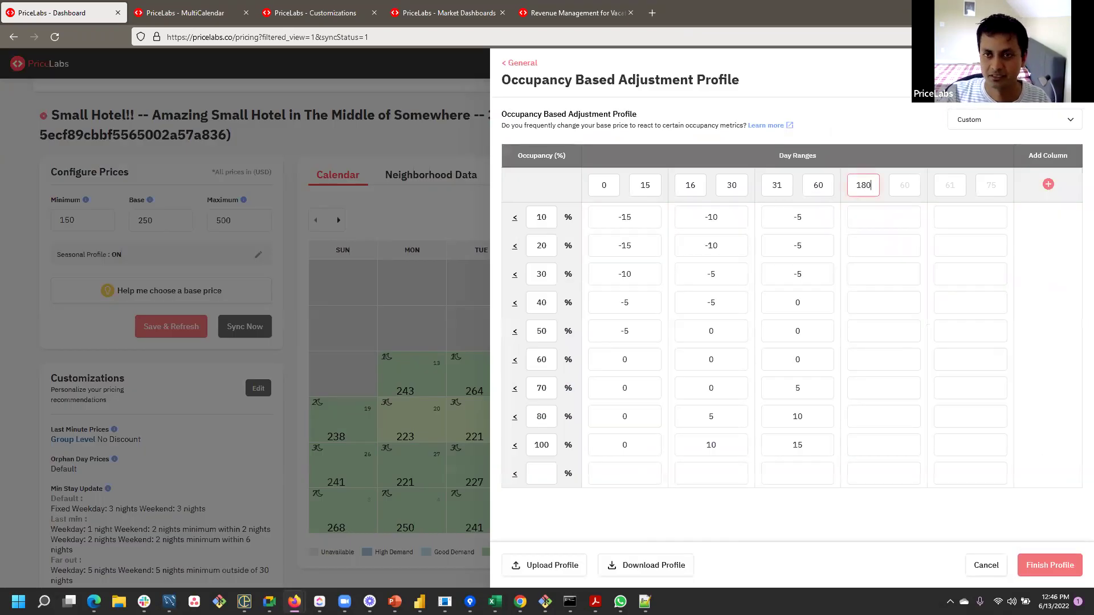
click(872, 222)
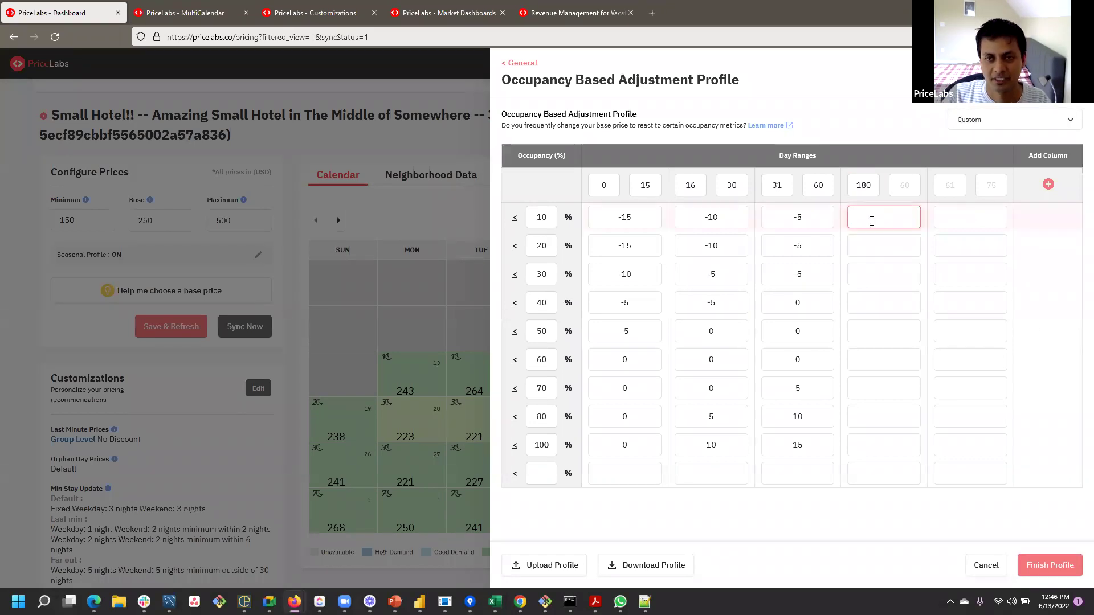
text(30)
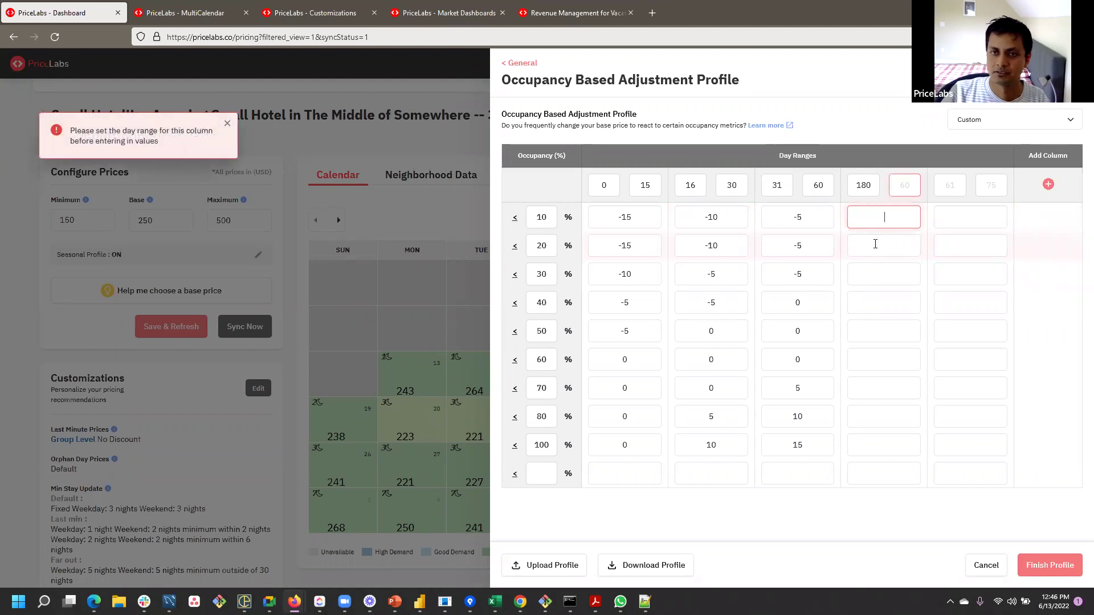
text(265)
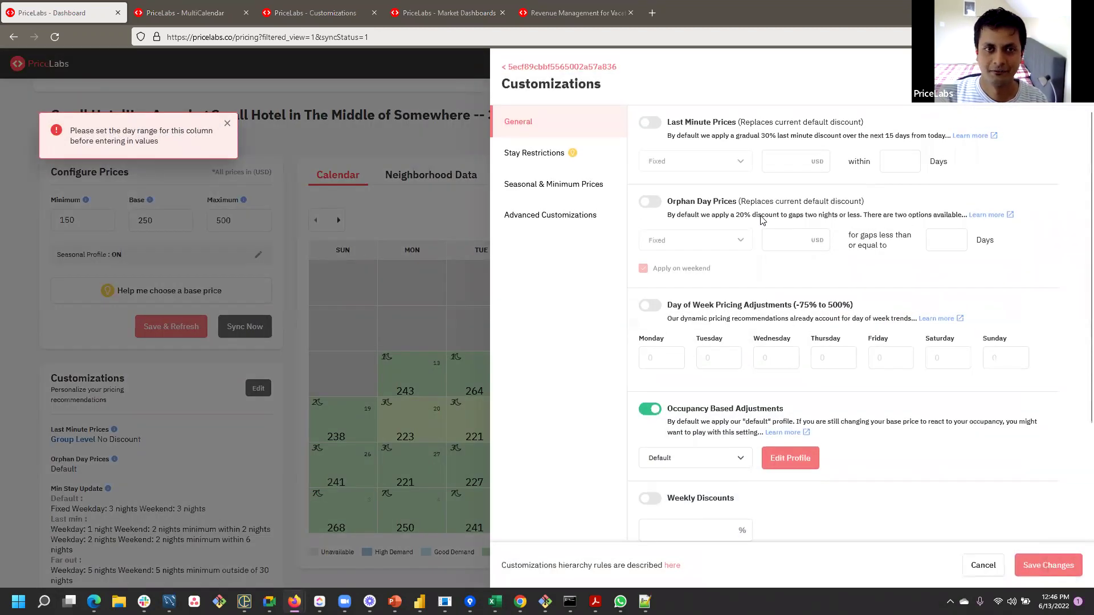
- Switch to the presentation, advance to the Other Useful Updates slide, and return to PriceLabs
key(alt+Tab)
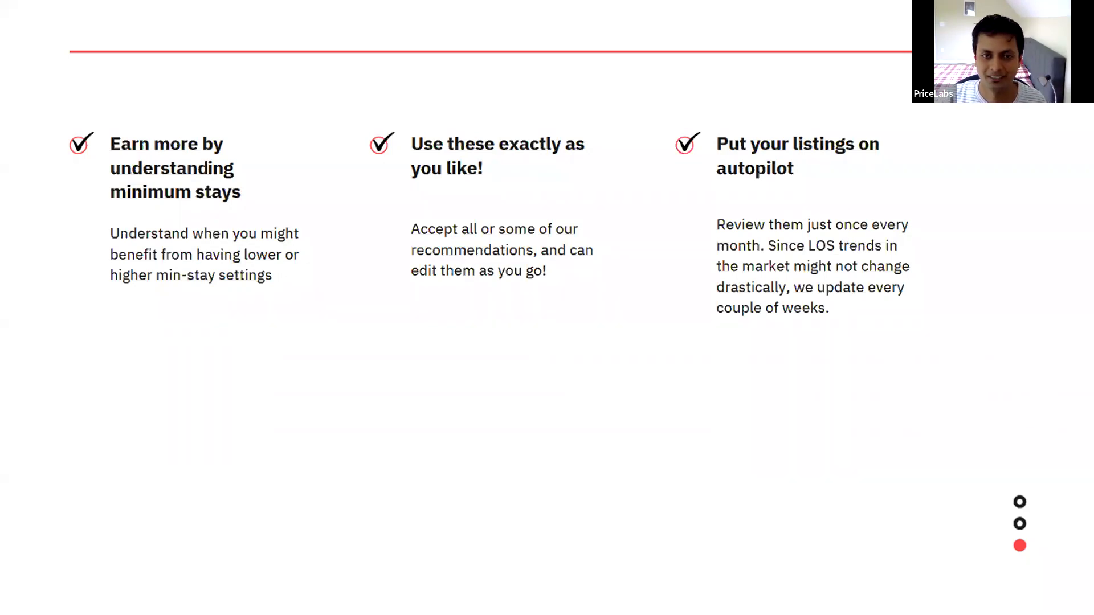
click(472, 427)
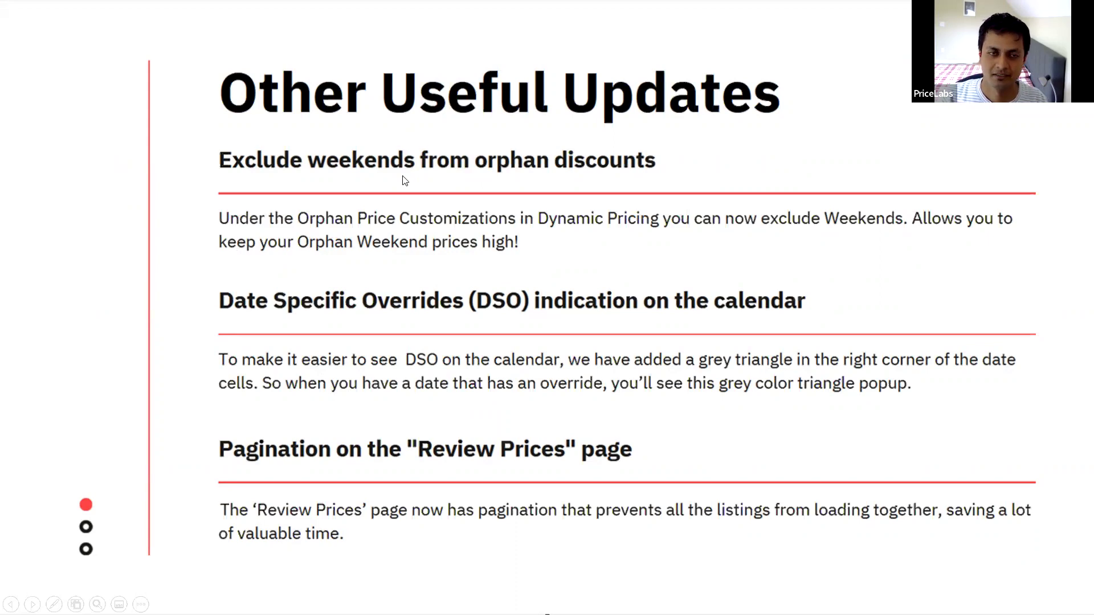
key(alt+Tab)
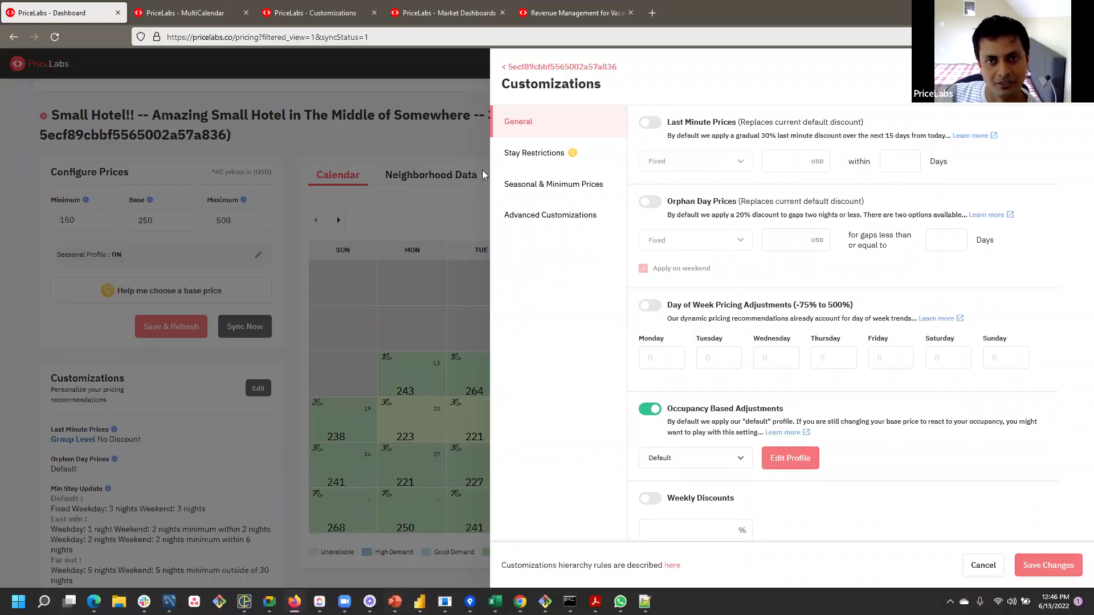
- Enable orphan day prices in the general customizations as a 20% discount
click(650, 203)
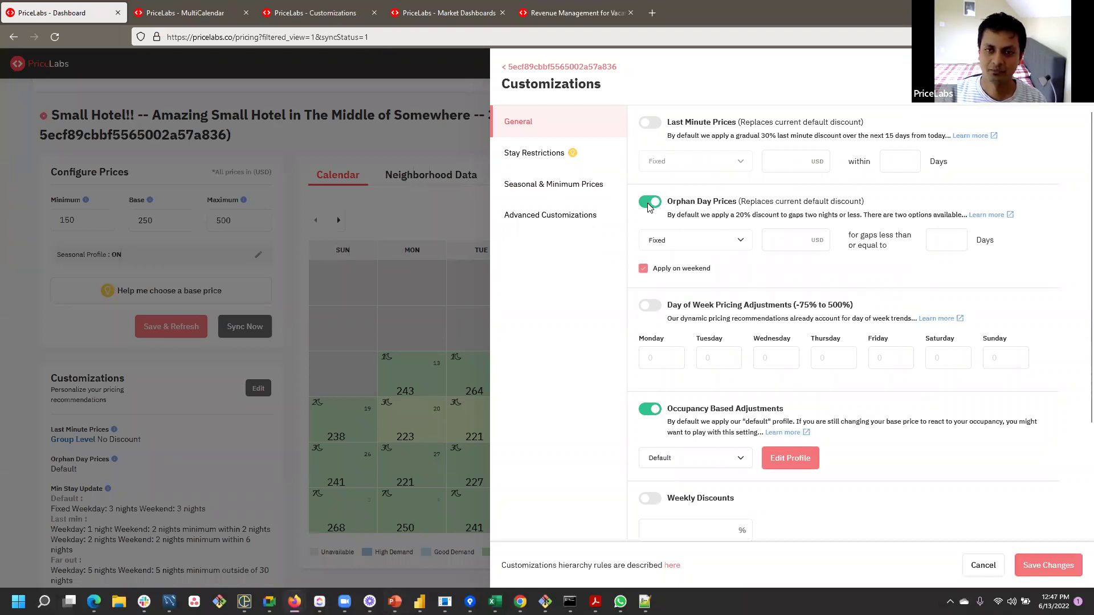
click(689, 240)
click(686, 265)
click(779, 242)
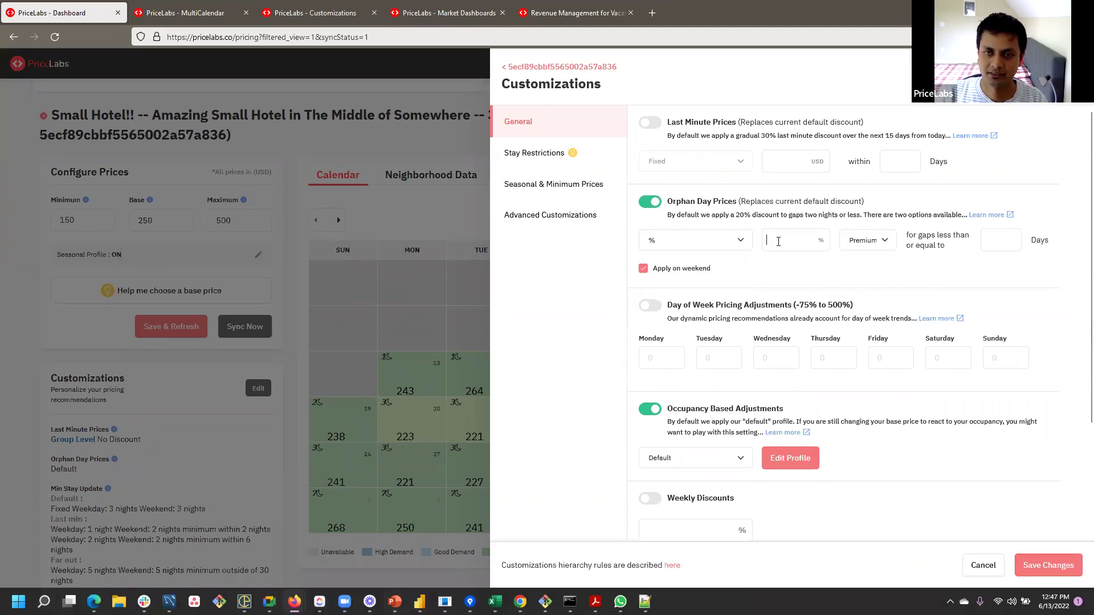
text(-10)
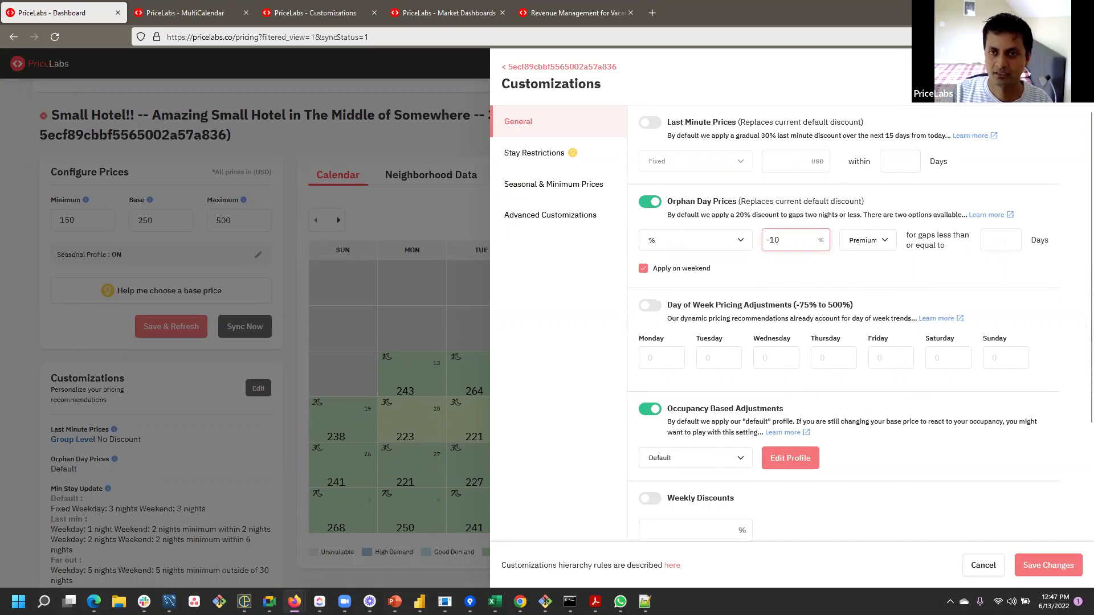
click(863, 243)
click(865, 260)
click(800, 238)
text(20)
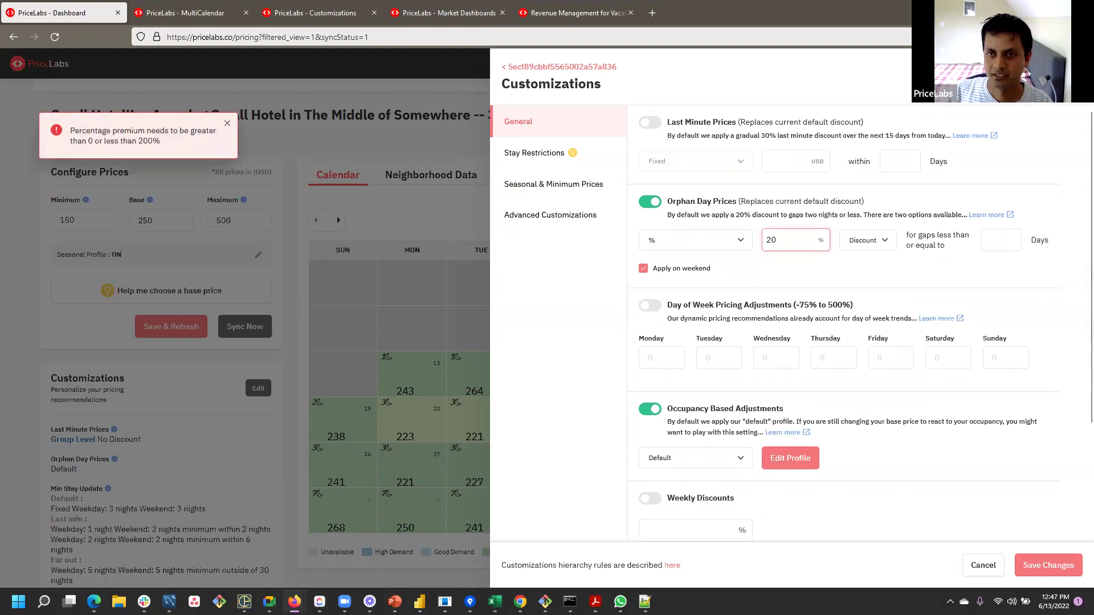
- Limit the orphan day discount to gaps of 2 days or less and exclude weekends from it
click(998, 240)
text(3)
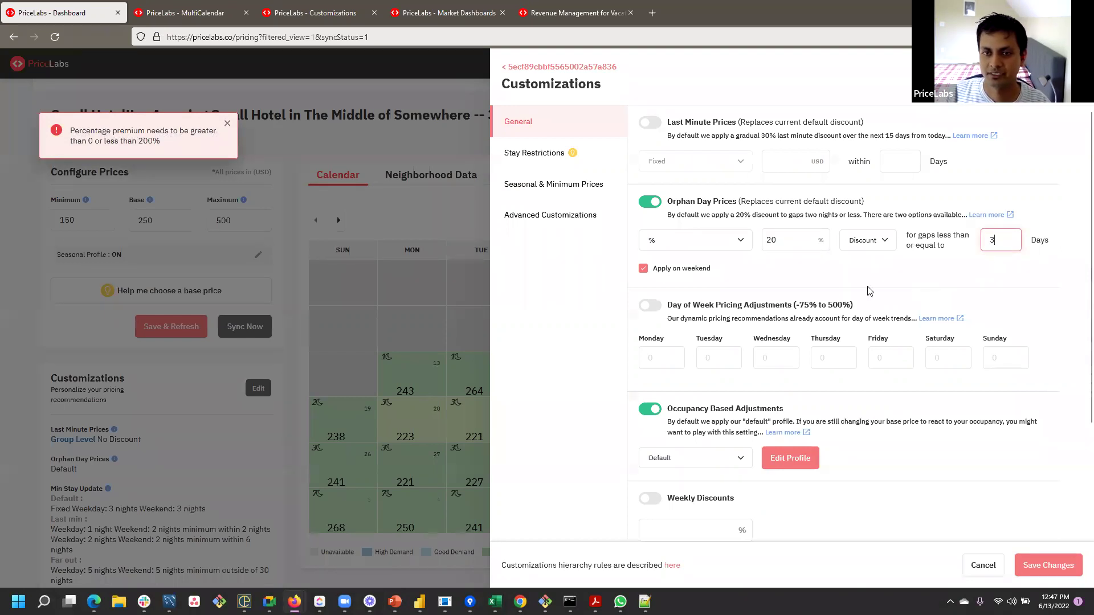
key(BackSpace)
text(2)
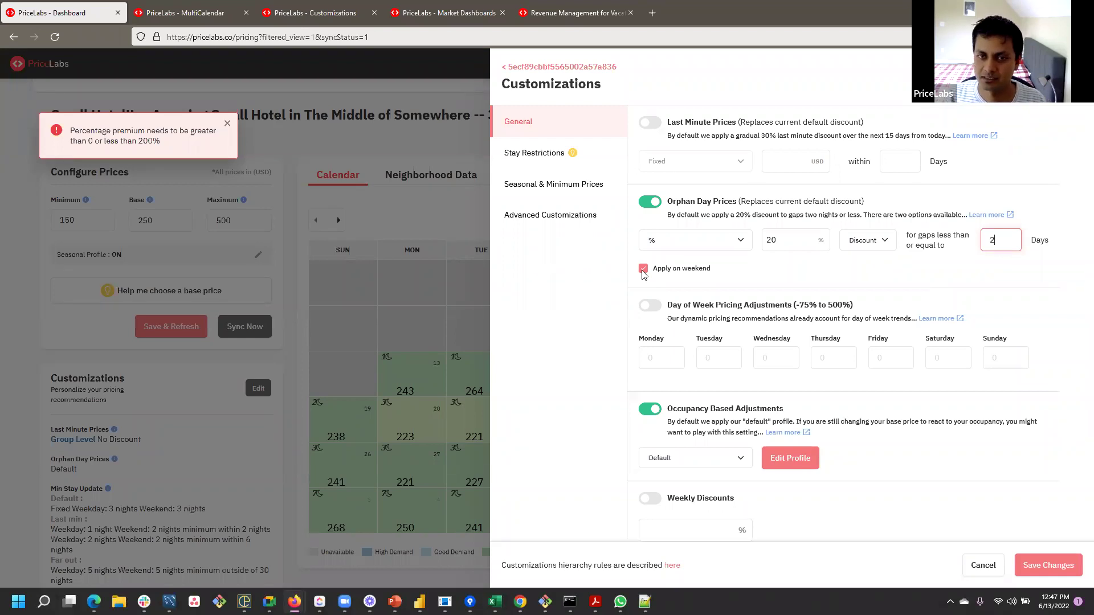
click(643, 269)
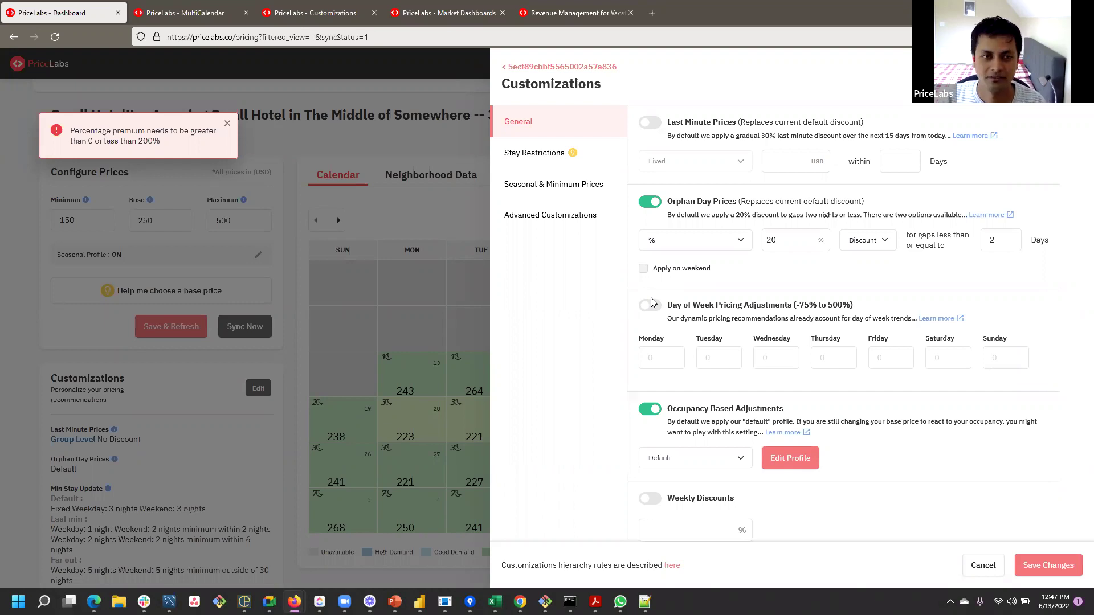
- Check the presentation's updates slide, return to PriceLabs, and close the customizations without saving, dismissing the error message
key(alt+Tab)
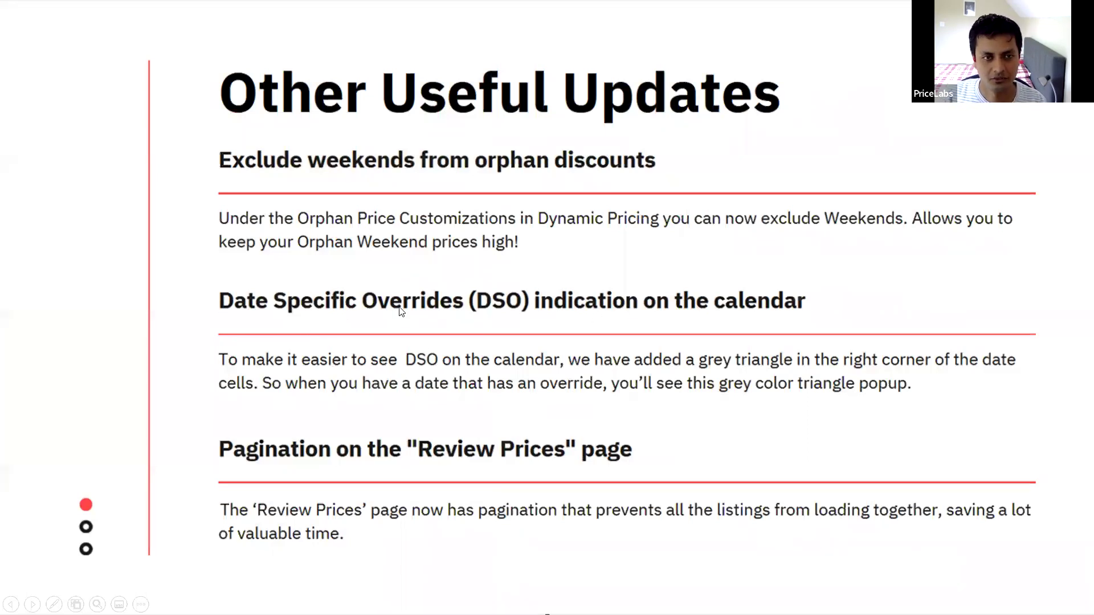
key(alt+Tab)
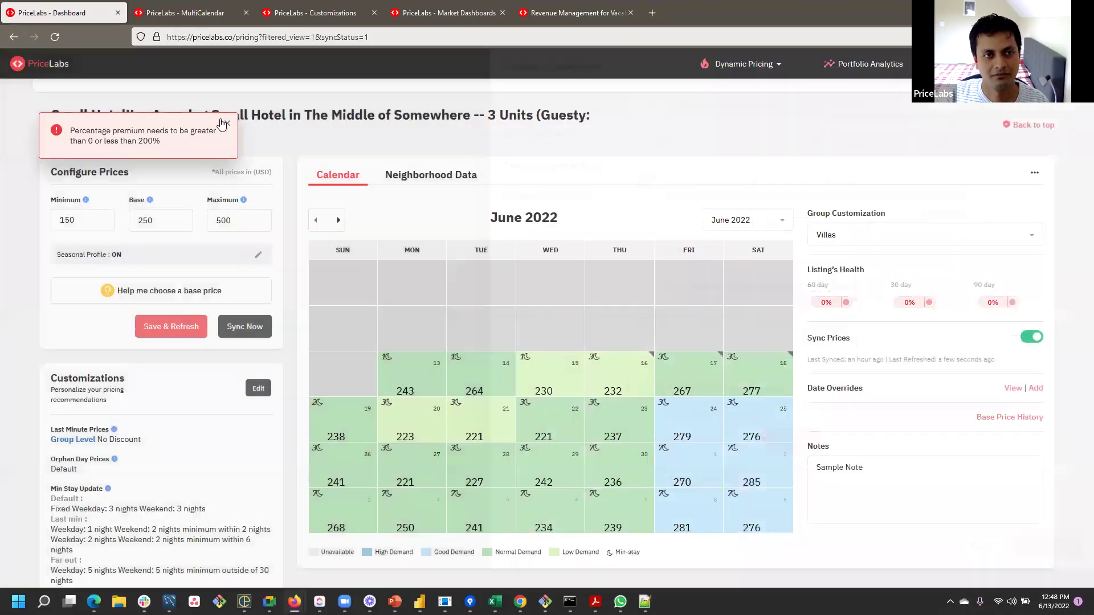
click(225, 123)
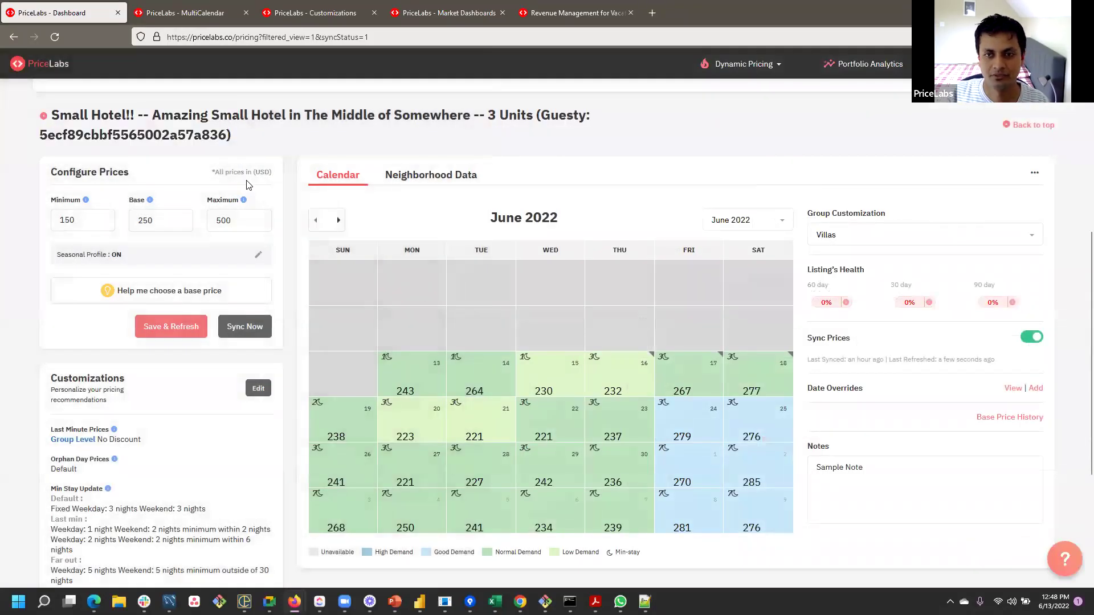
- Find the Small Hotel listing's Villas group in the group-level customizations and open its date-specific group calendar
drag(807, 215, 912, 221)
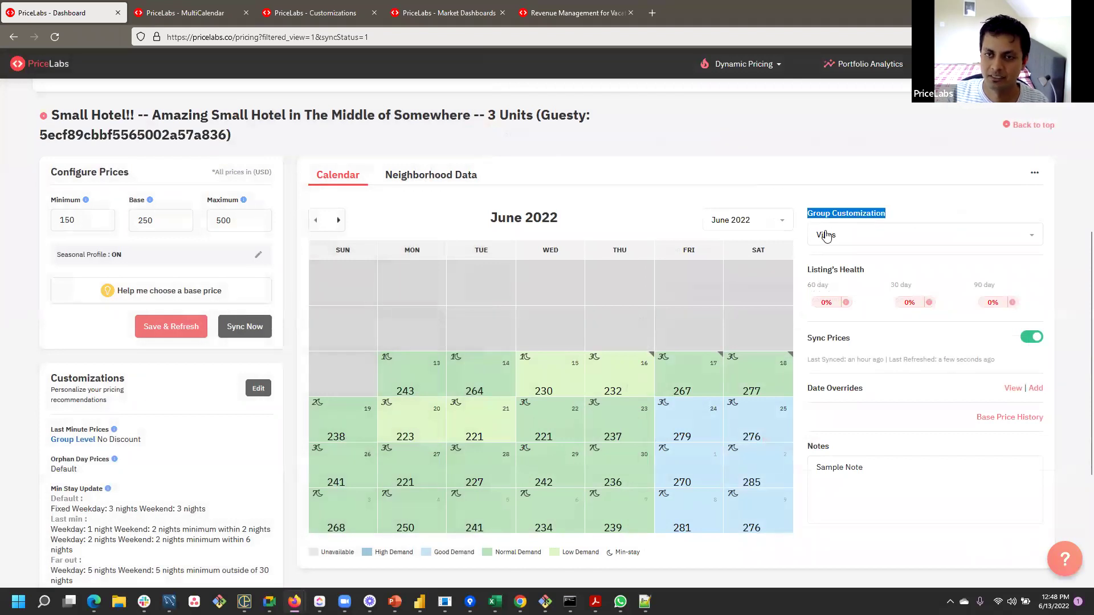
click(310, 13)
click(292, 161)
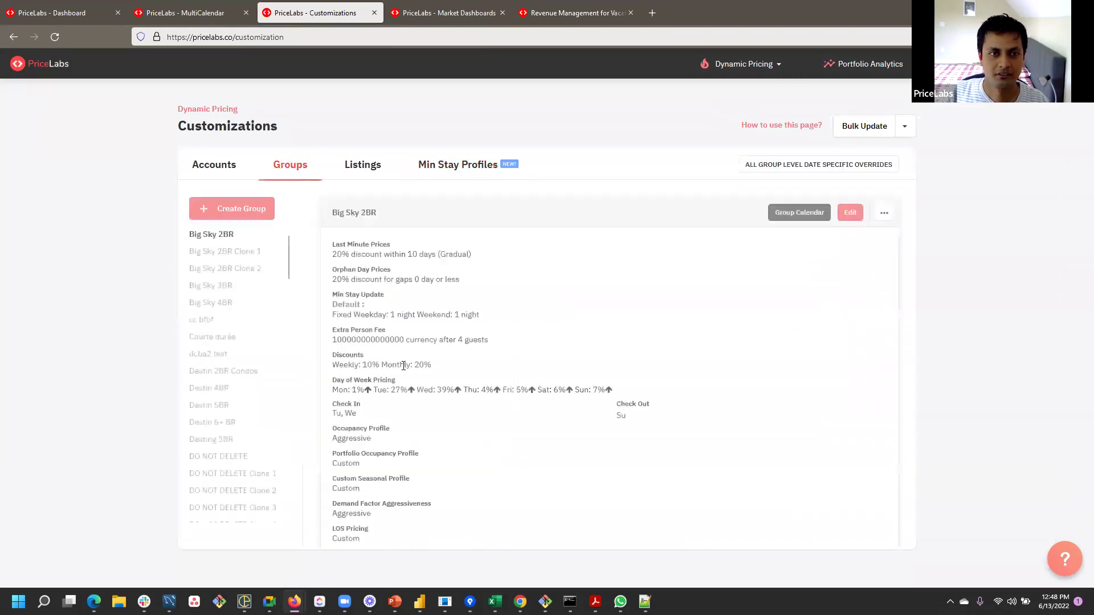
scroll(253, 396, down, 3)
scroll(250, 399, down, 10)
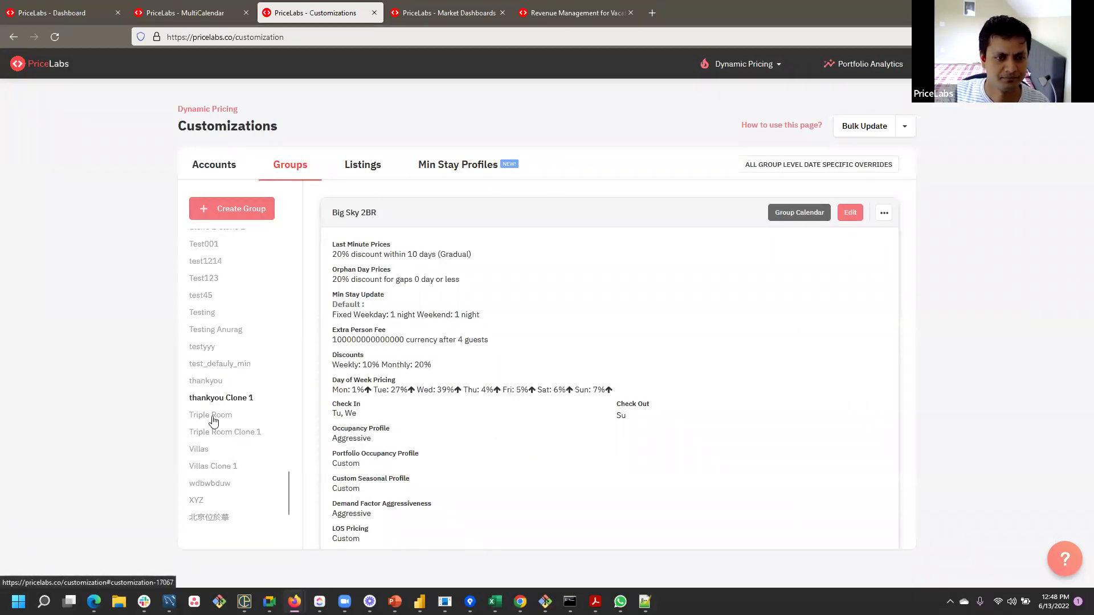
click(203, 451)
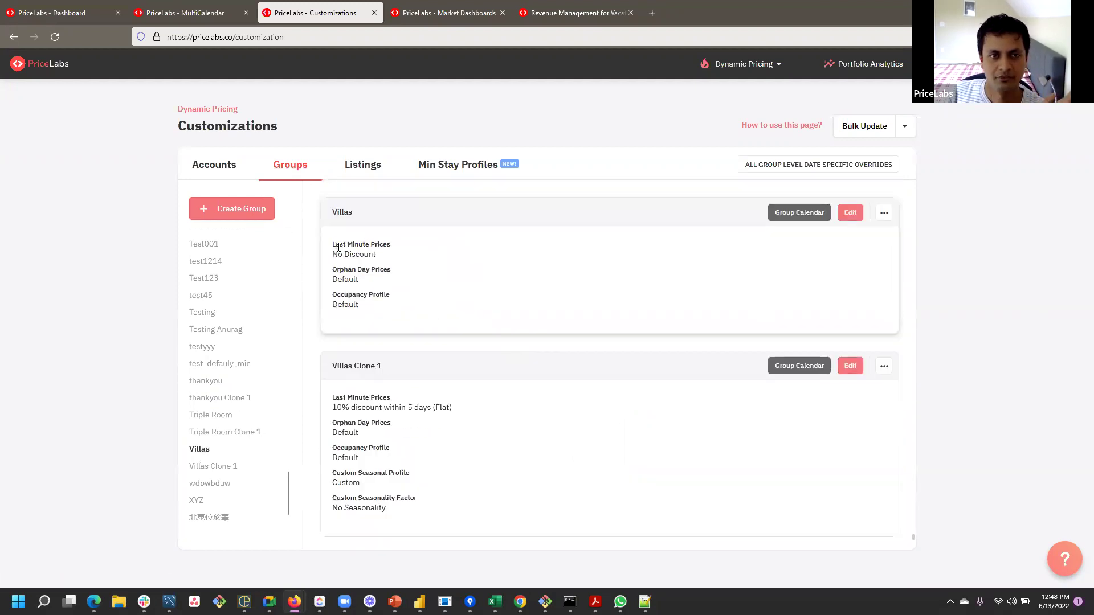
click(792, 216)
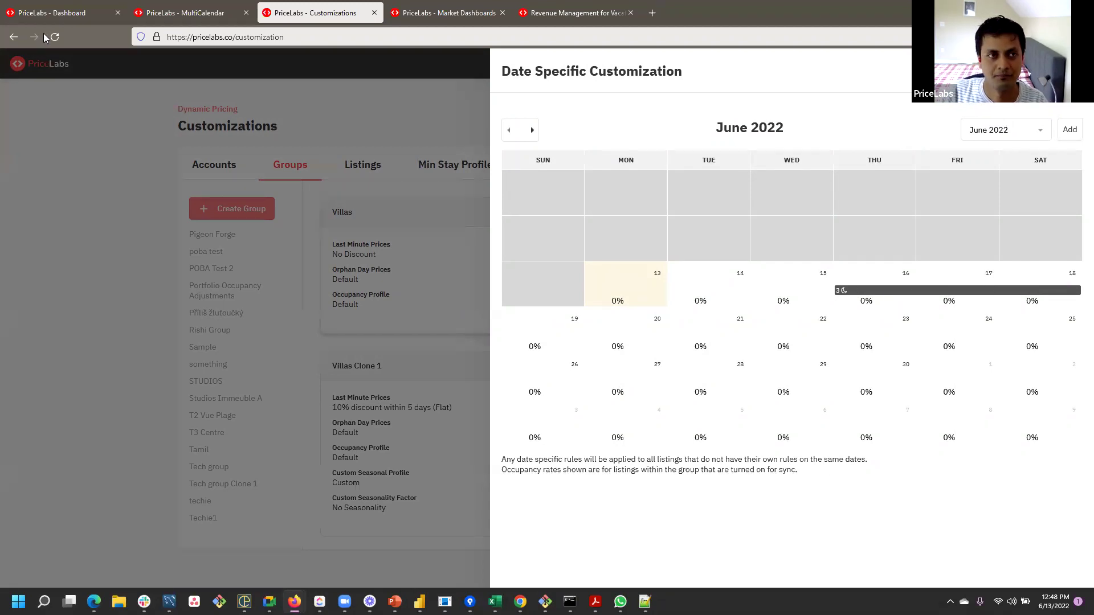
- Return to the Small Hotel calendar, toggle highlighting of dates with overrides off and on, and inspect June 17's price details
click(54, 13)
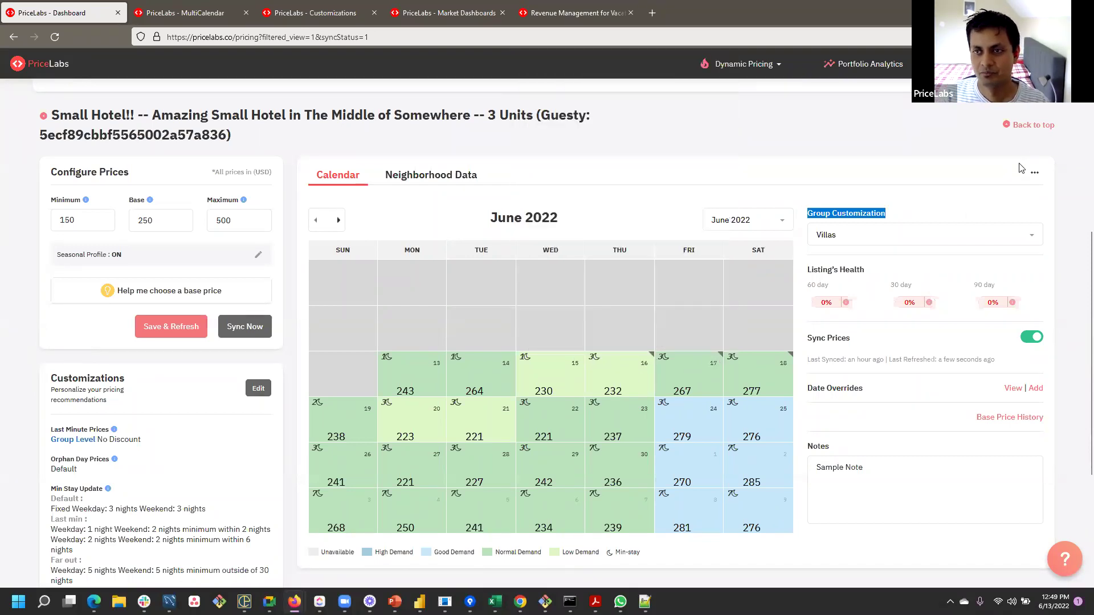
click(1035, 172)
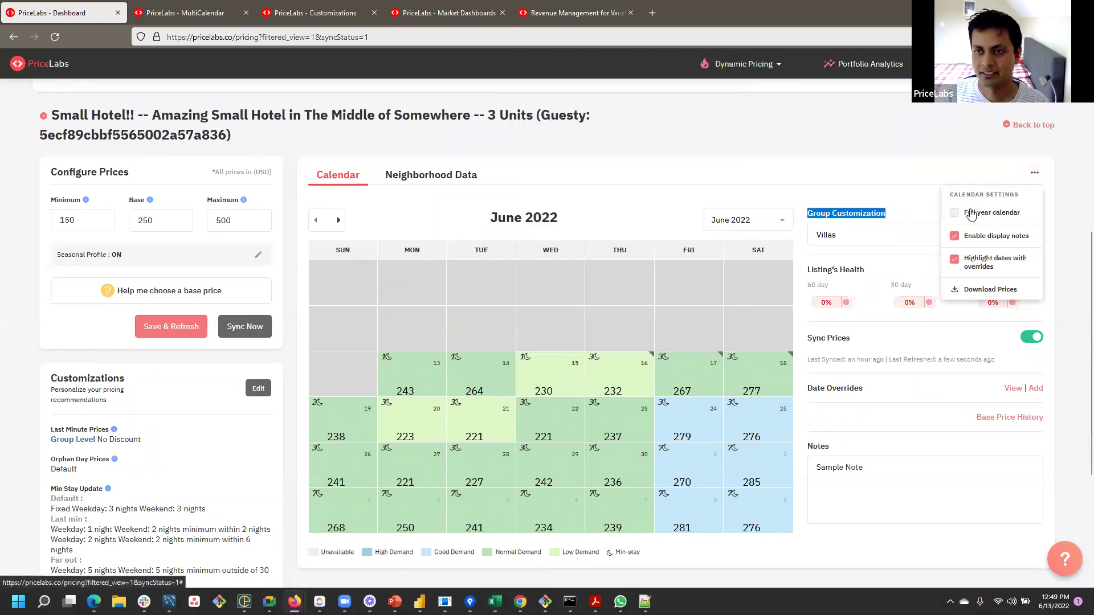
click(954, 263)
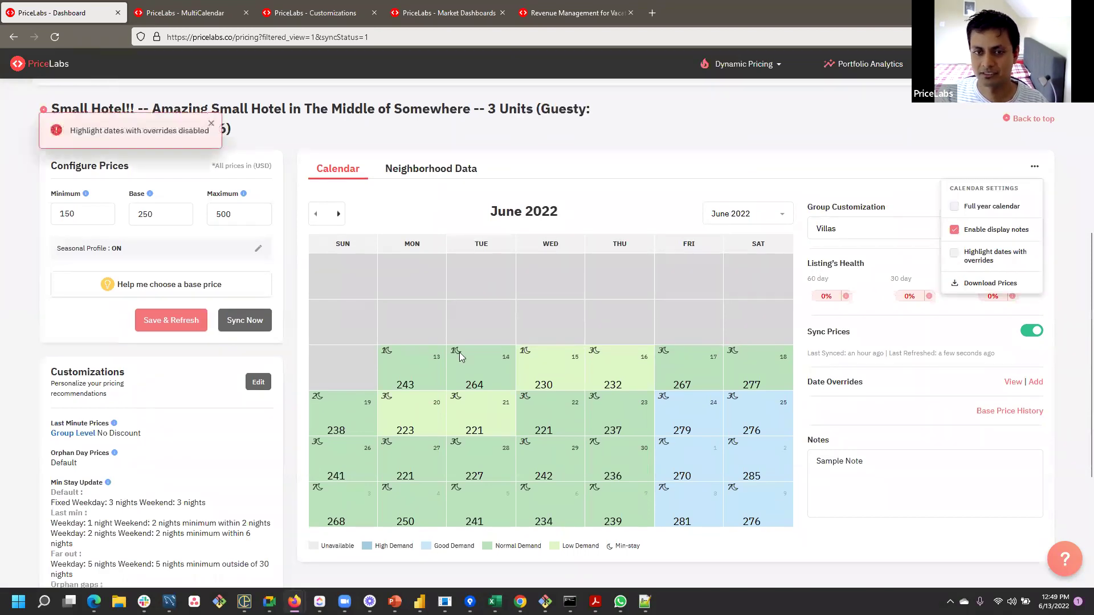
click(953, 253)
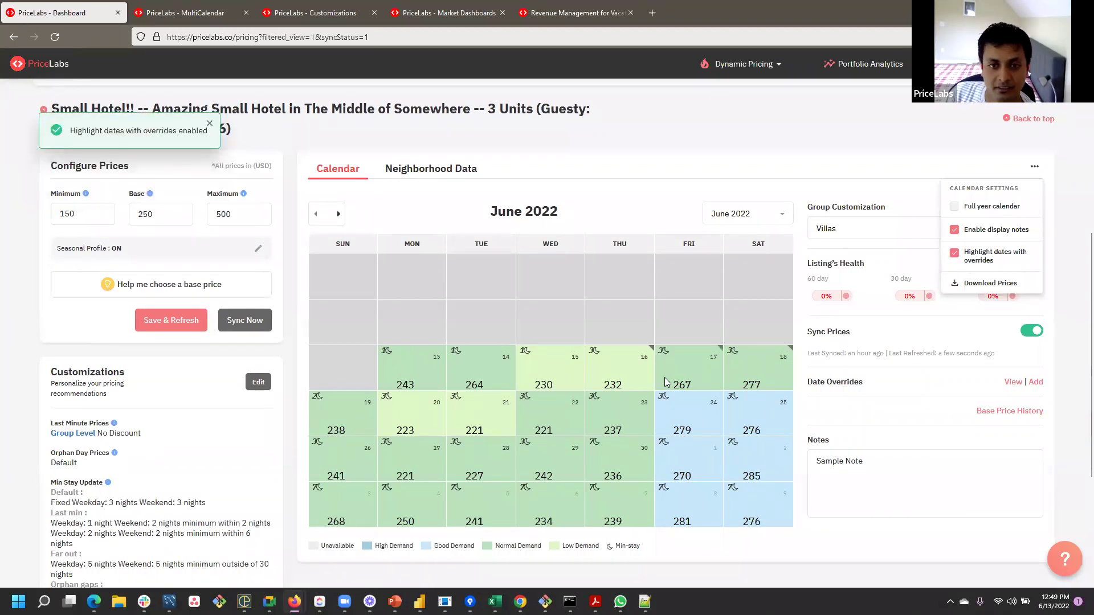
mouse_move(675, 371)
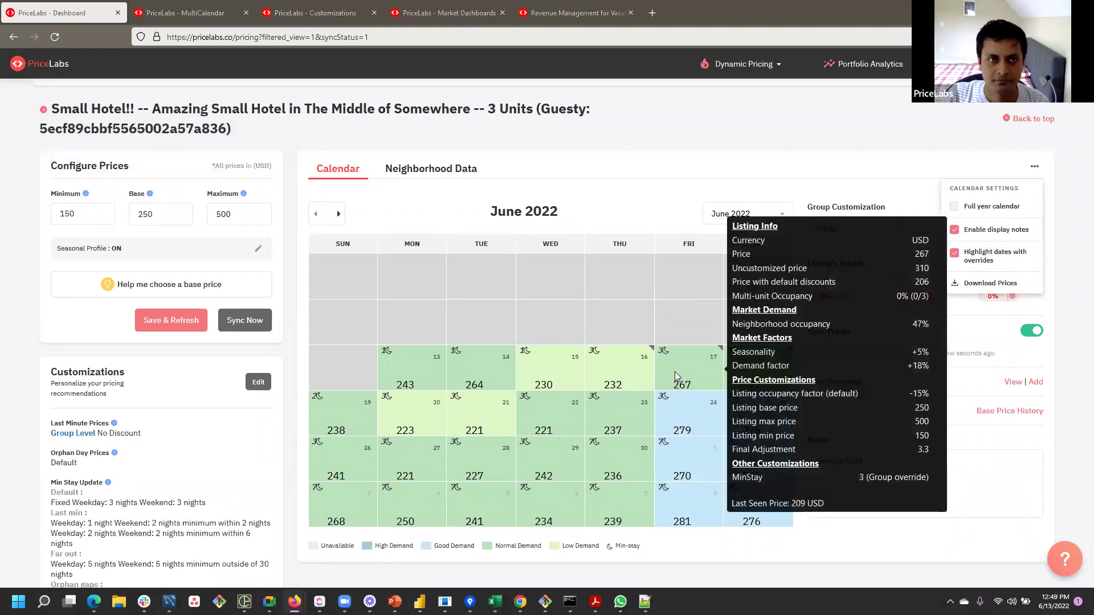
- Check the presentation's updates slide, return to PriceLabs, and clear the sync ON filter to show all listings on Review Prices
key(alt+Tab)
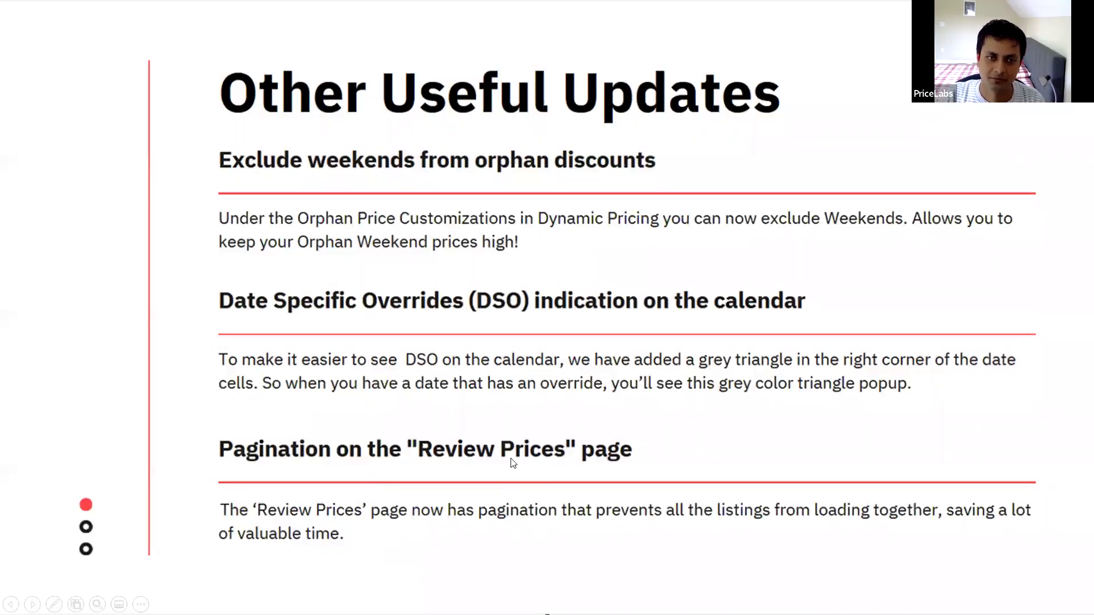
key(alt+Tab)
scroll(11, 233, up, 5)
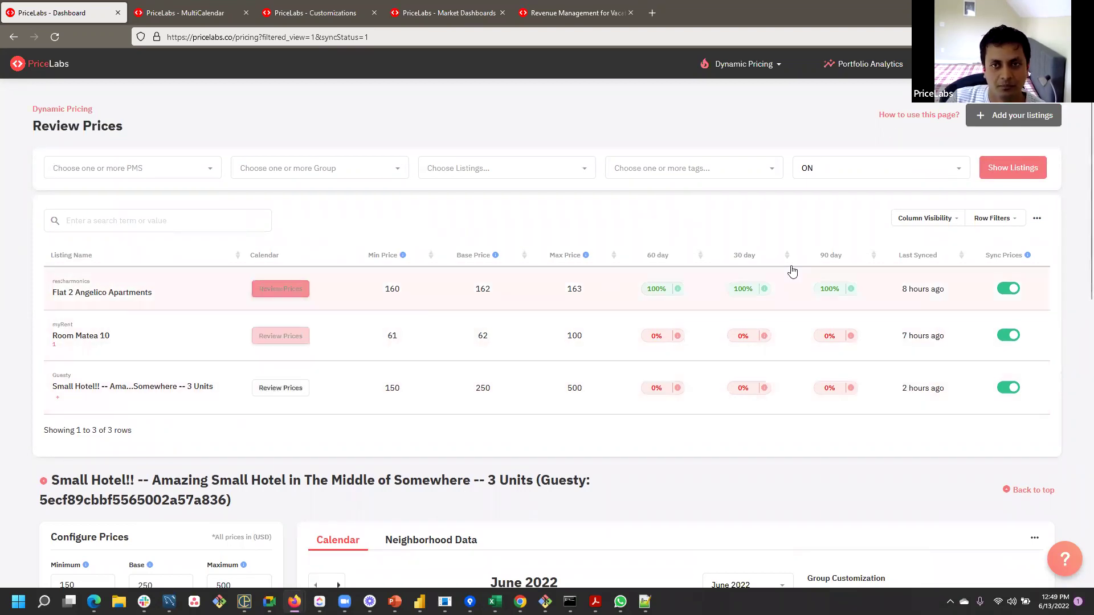
click(830, 172)
click(821, 196)
click(1002, 176)
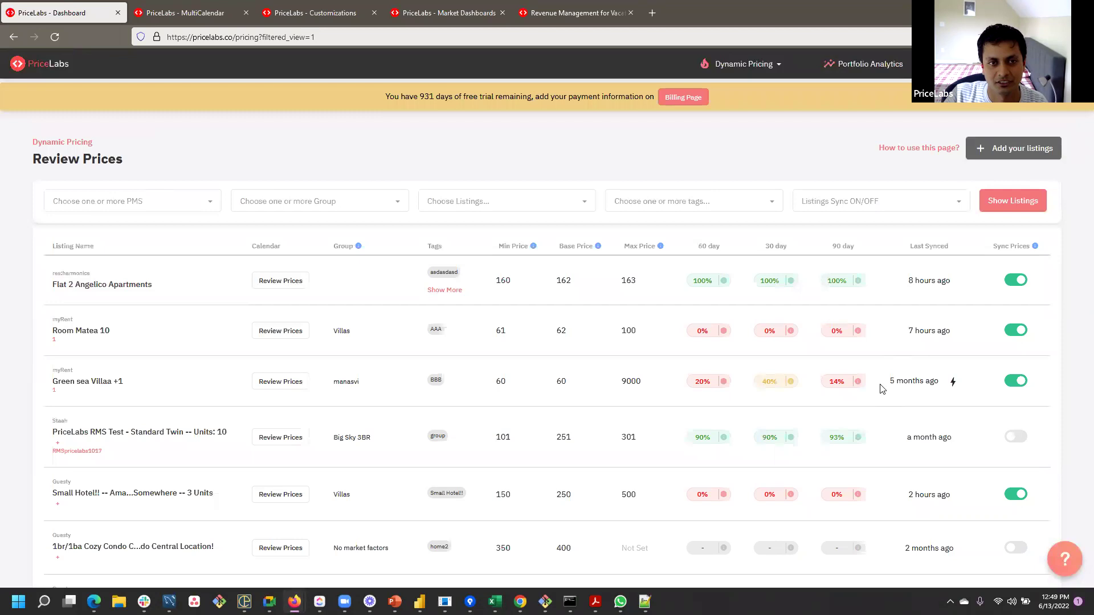
- Examine the full Review Prices listing table, including its total row count, rows-per-page setting and page navigation
scroll(880, 391, down, 1)
scroll(881, 390, down, 3)
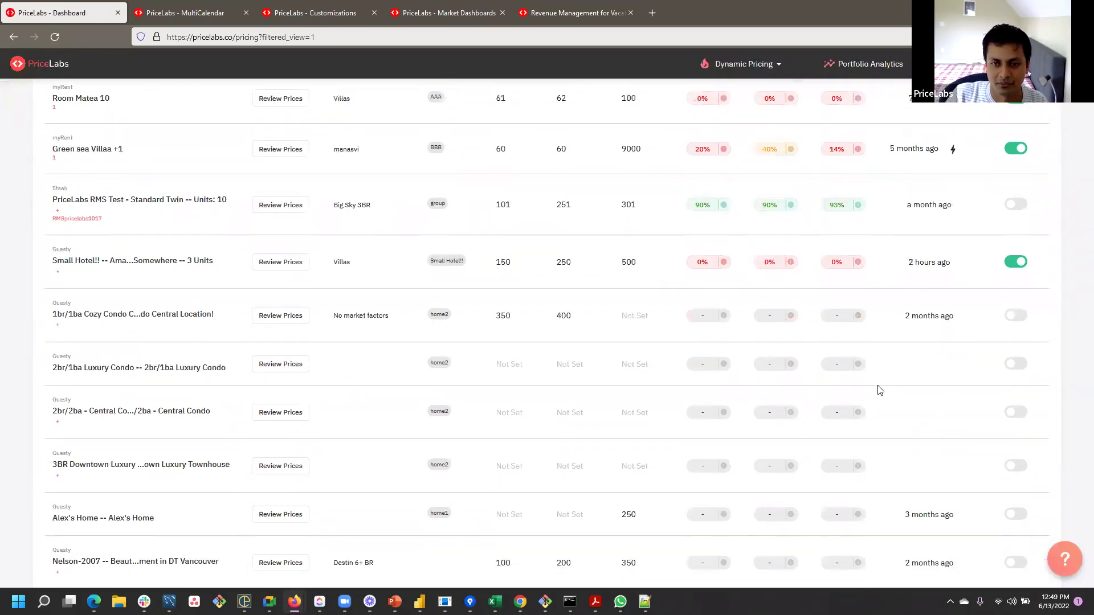
scroll(878, 404, up, 5)
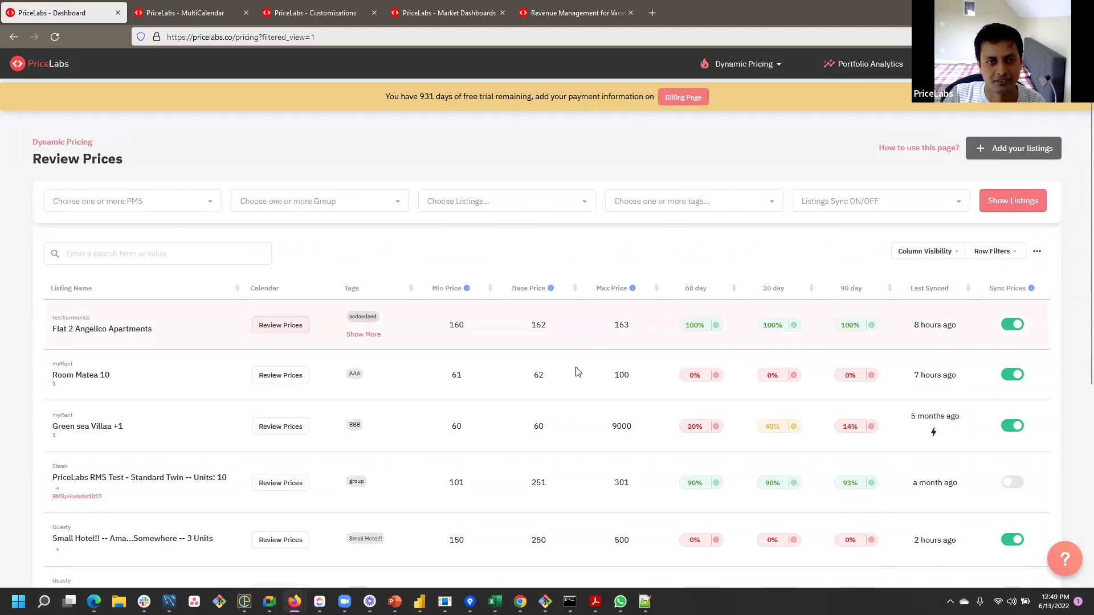
scroll(537, 439, down, 5)
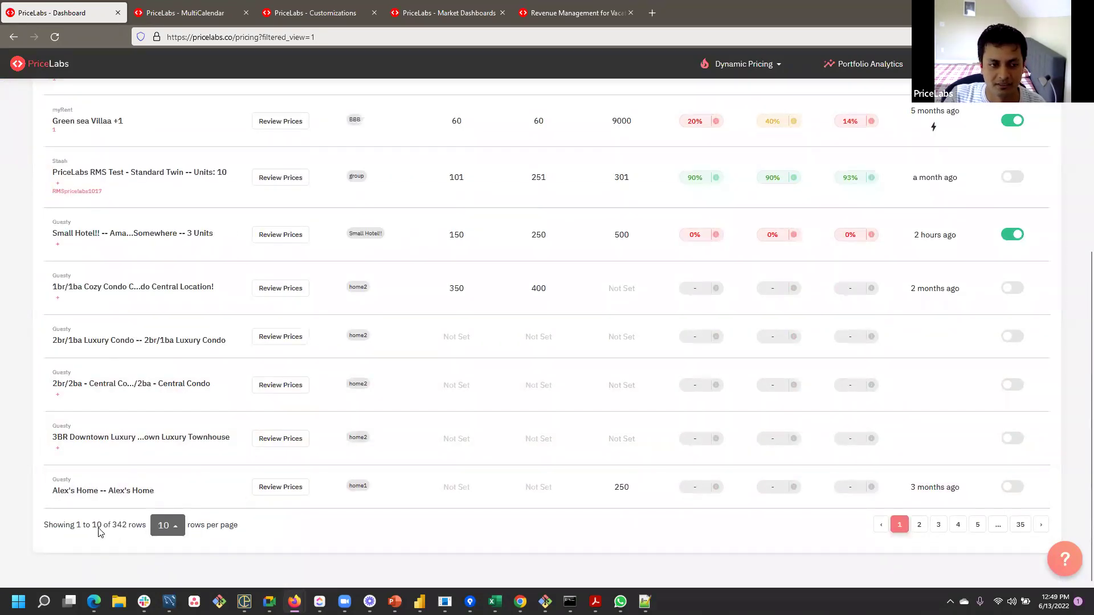
double_click(119, 524)
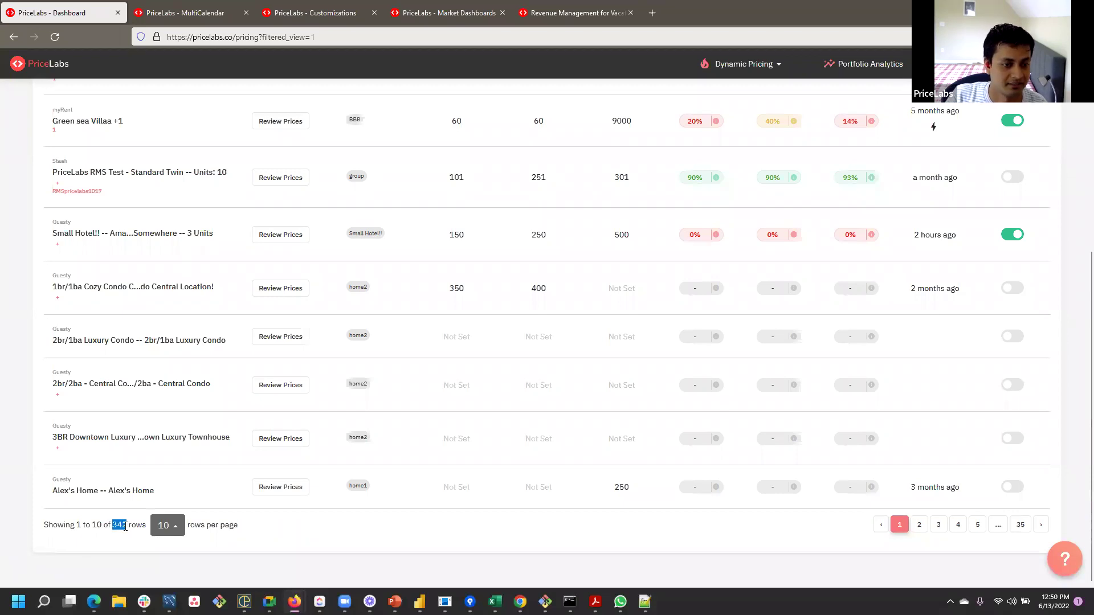
scroll(459, 310, up, 3)
scroll(616, 347, down, 2)
scroll(312, 208, up, 3)
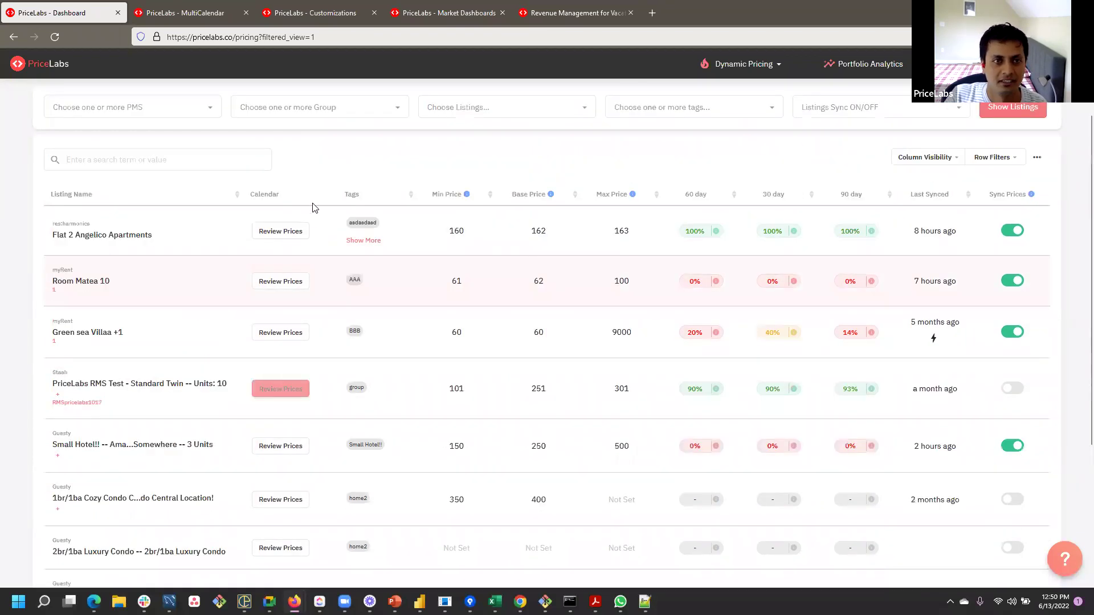
scroll(312, 208, up, 1)
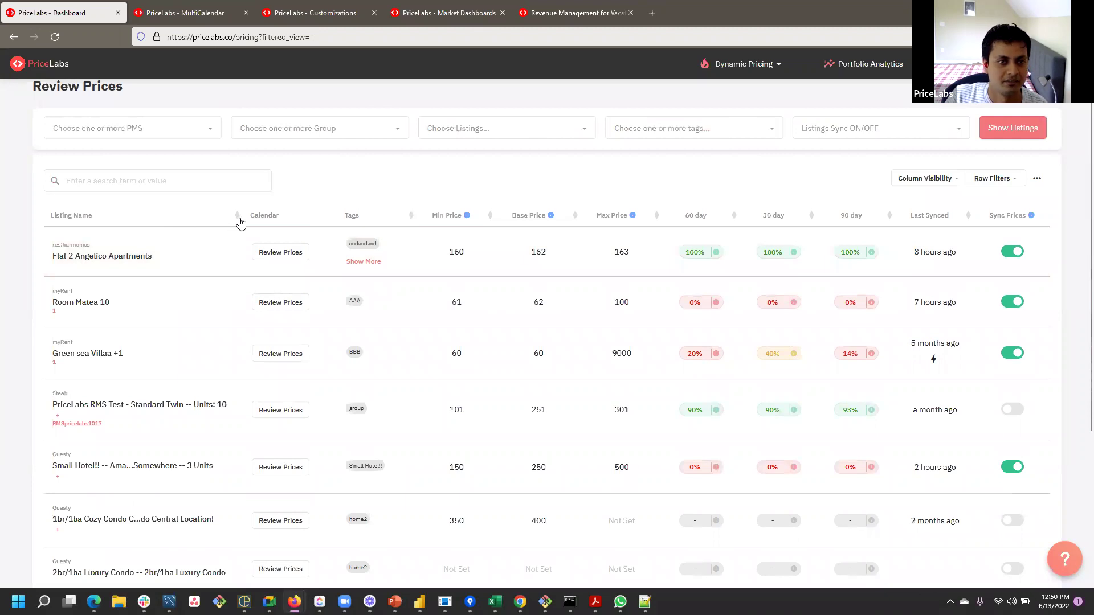
- Sort the listings by 60-day occupancy from highest to lowest and look through the first page
click(734, 219)
click(734, 219)
mouse_move(694, 252)
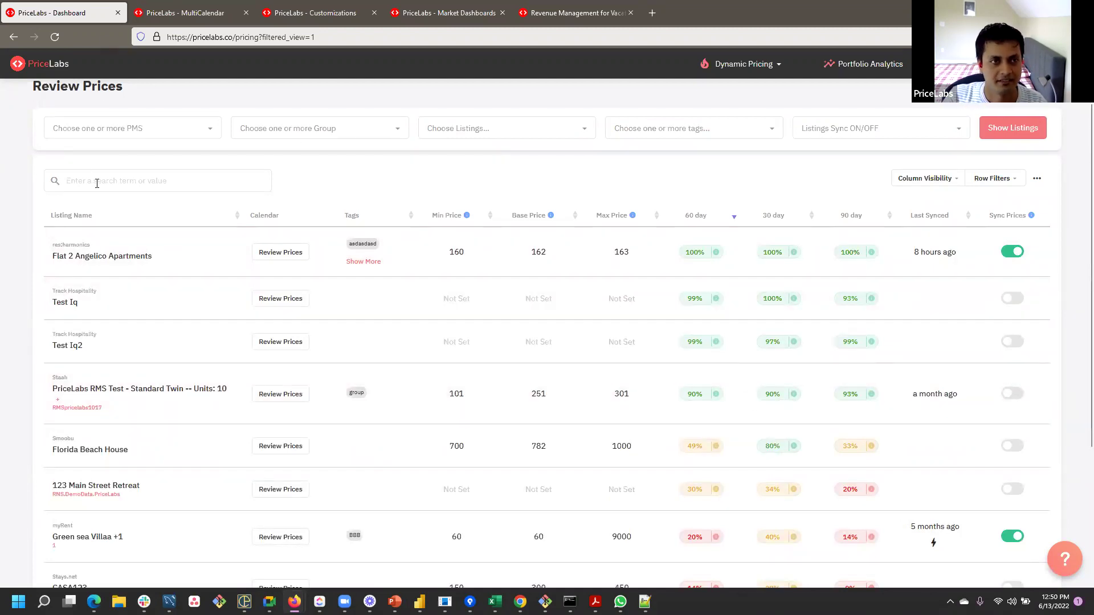
scroll(111, 336, down, 3)
scroll(113, 341, up, 2)
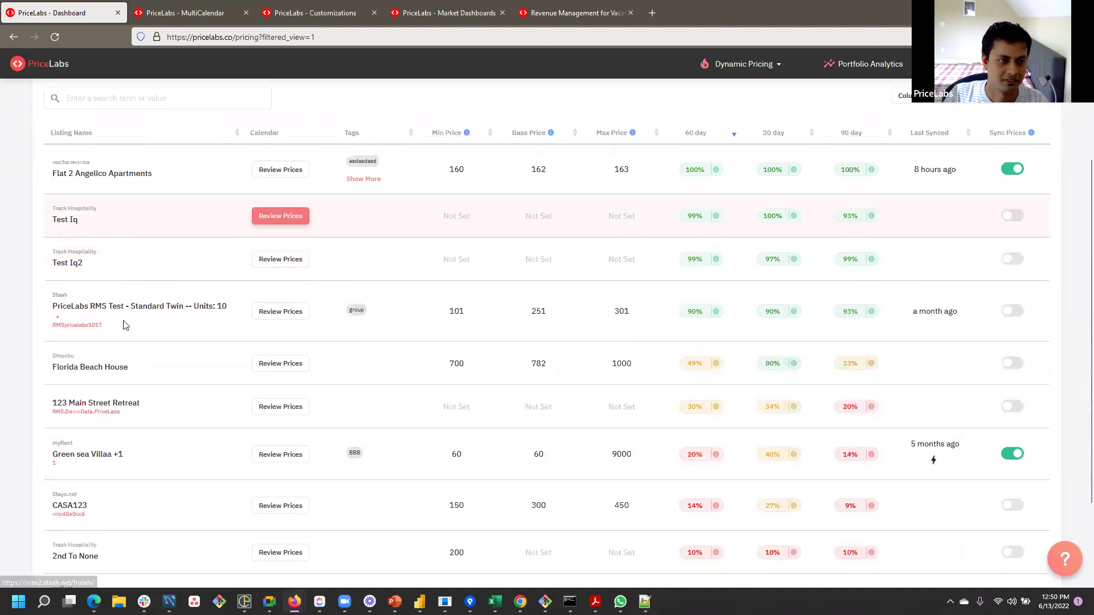
scroll(193, 500, down, 1)
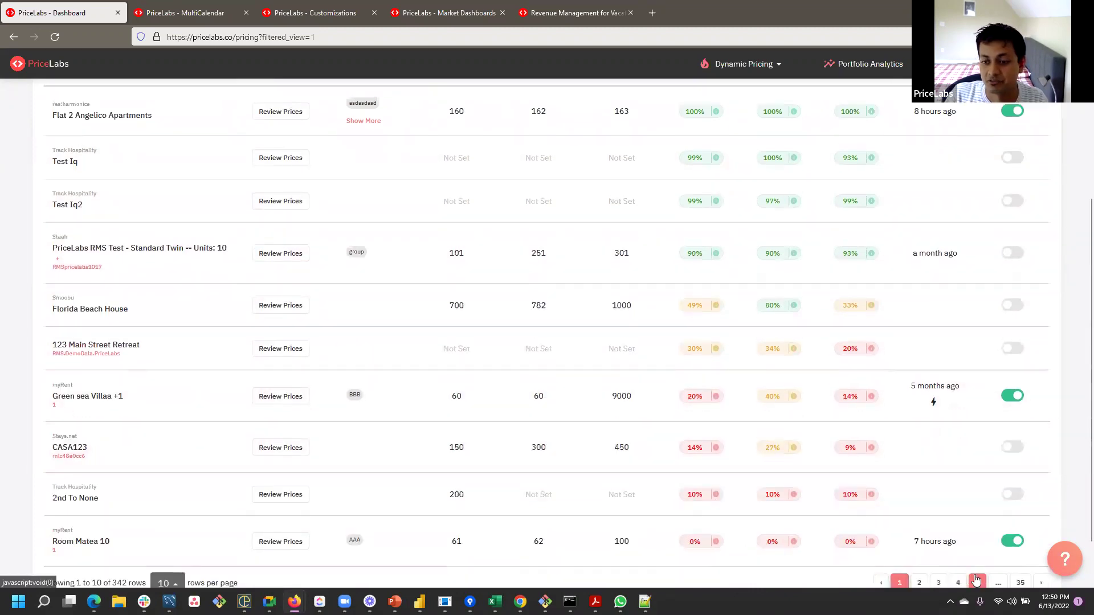
- Search the Review Prices listings for "Small"
scroll(161, 190, up, 2)
click(132, 156)
text(Small)
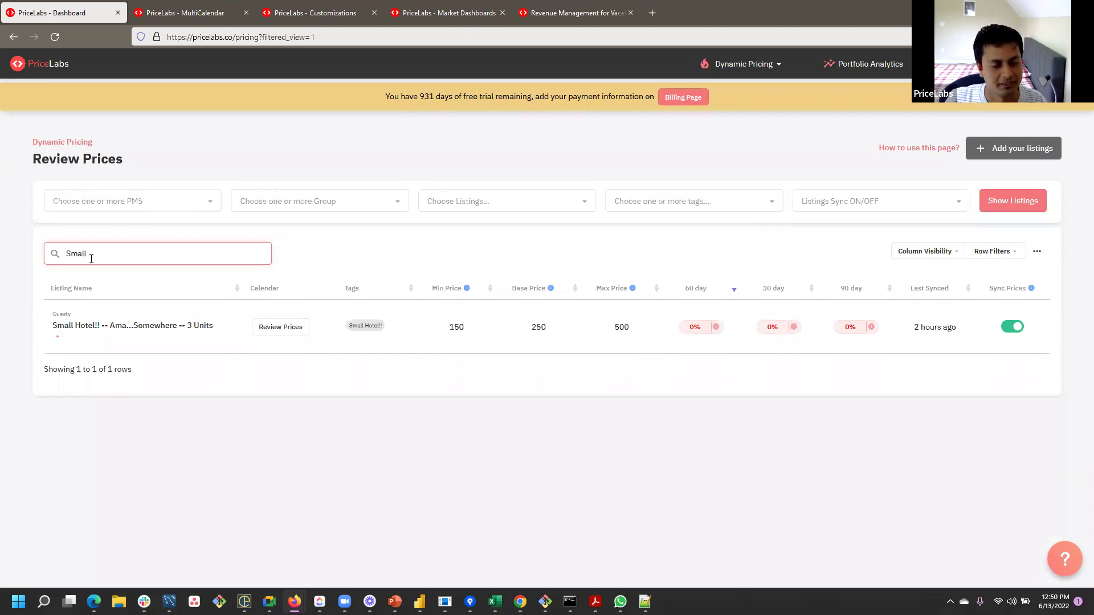
- Check the presentation's updates slide, return to PriceLabs, and open the Small Hotel listing's prices and its custom seasonal profile
key(alt+Tab)
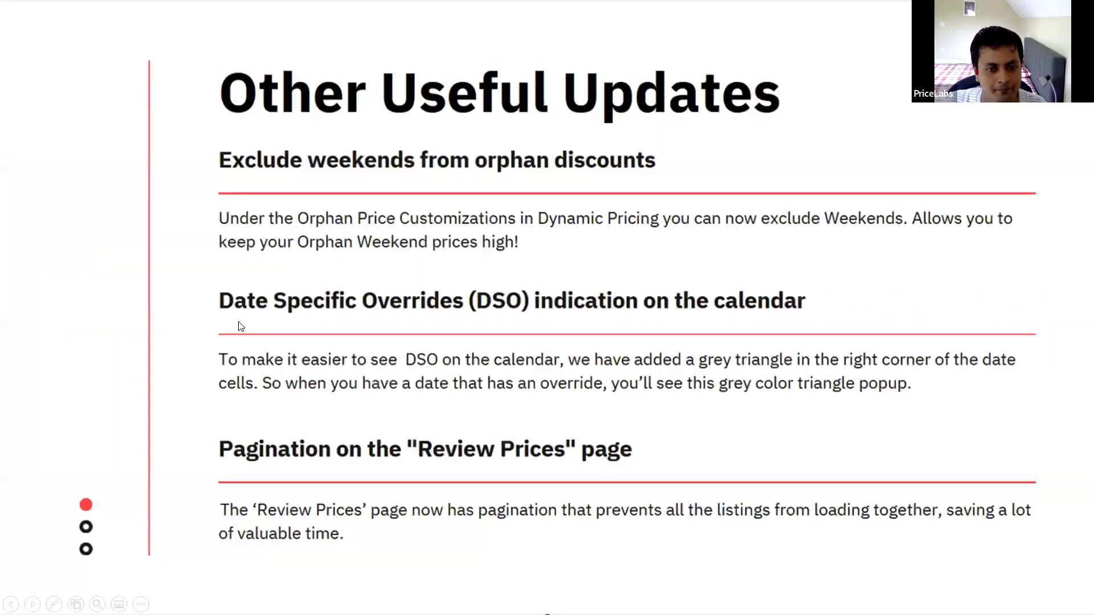
key(alt+Tab)
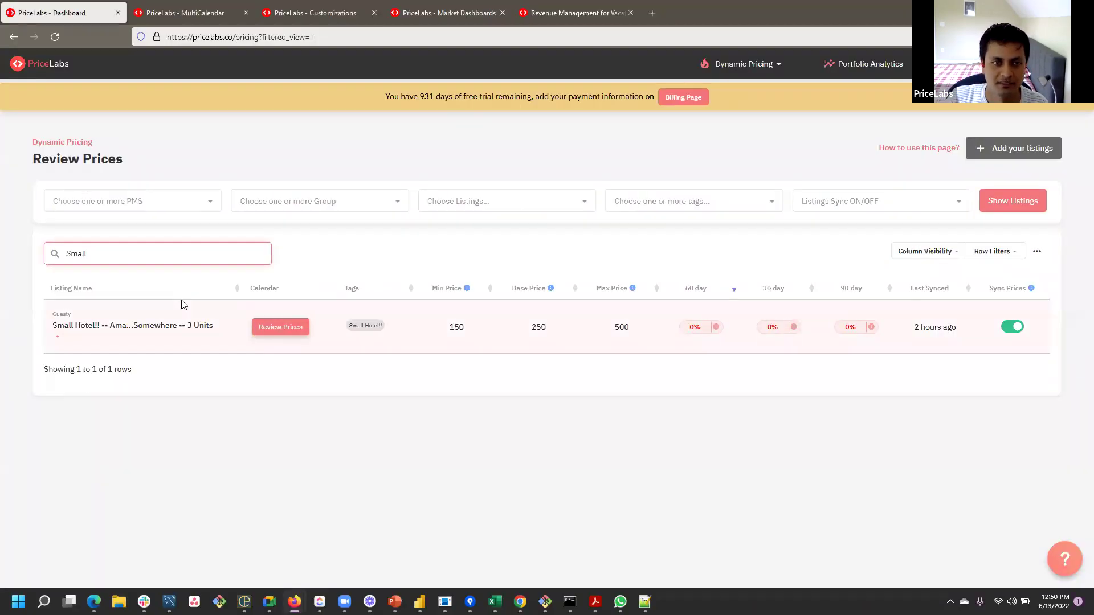
click(280, 327)
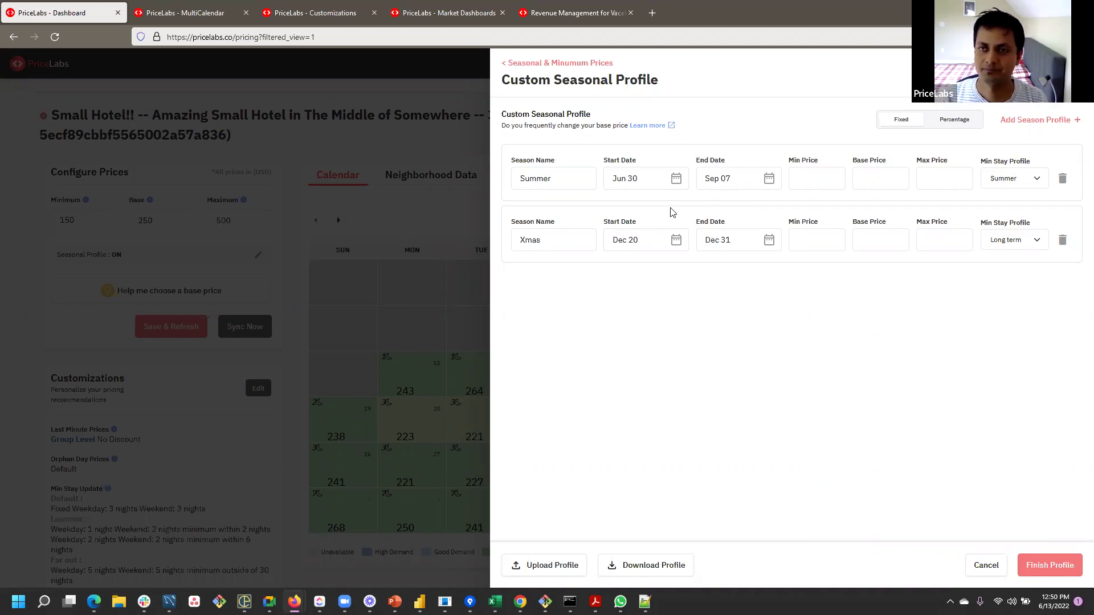
- Switch to the presentation, advance to the Thoughts/Questions slide, and return to PriceLabs
key(alt+Tab)
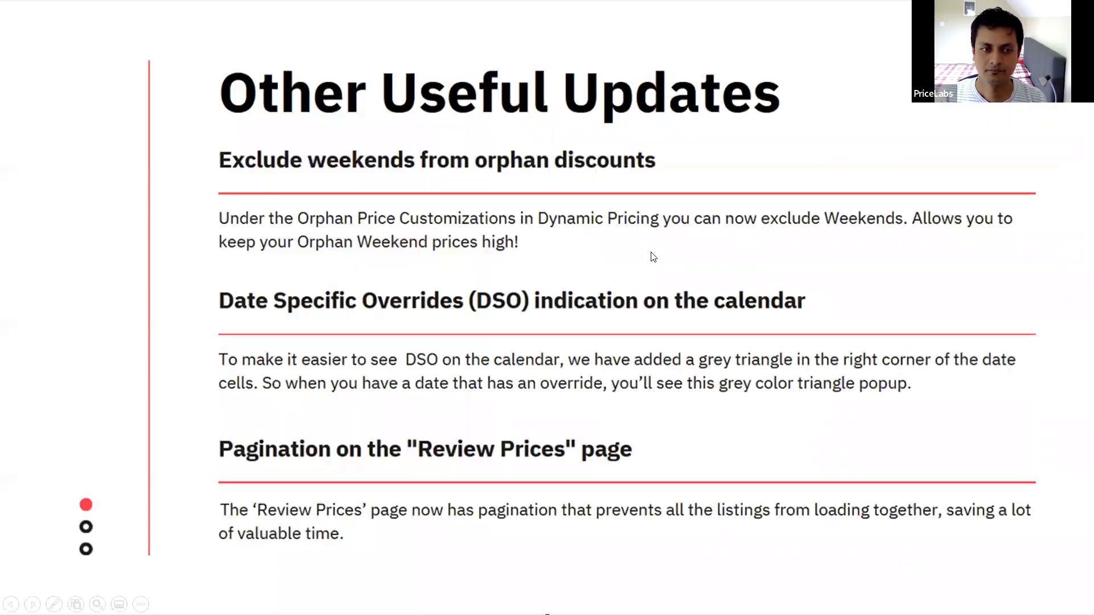
click(651, 313)
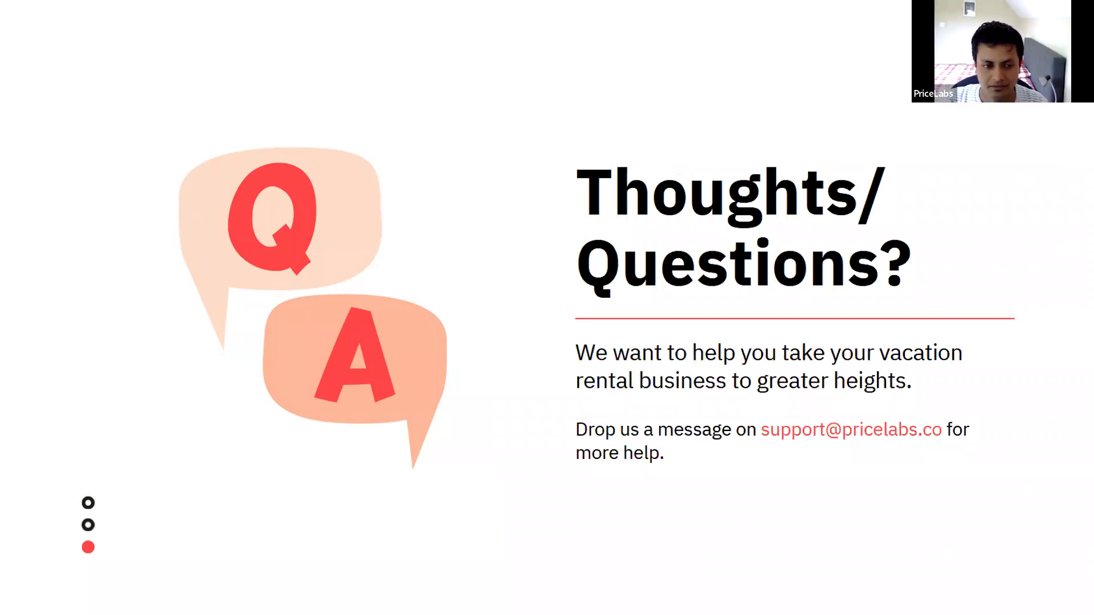
key(alt+Tab)
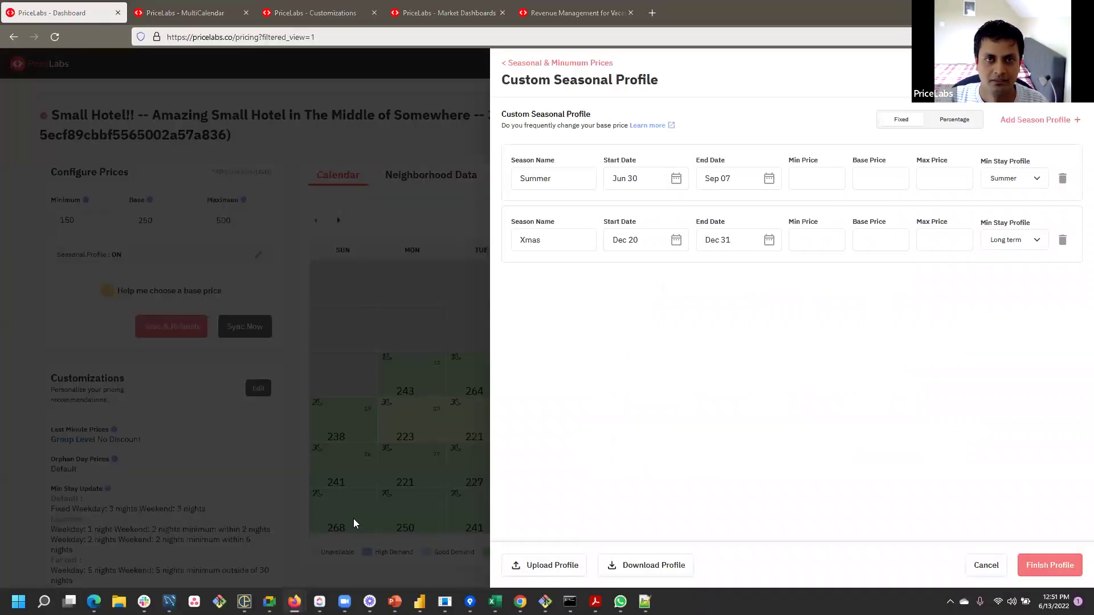
key(alt+Tab)
key(alt+shift+Tab)
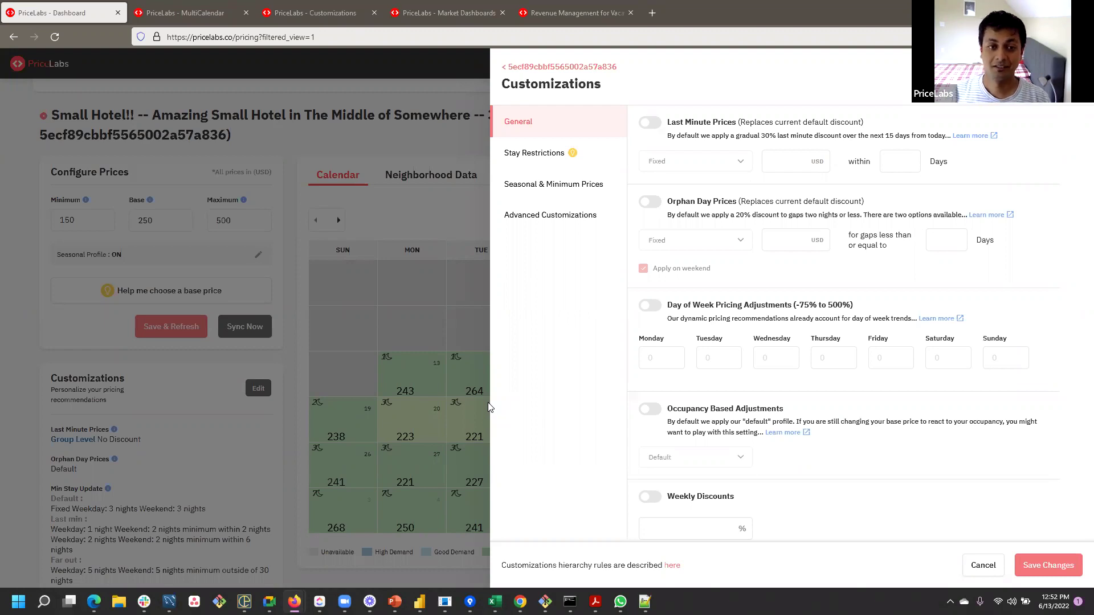
- Close the customizations without saving and review the Small Hotel listing's group customization, listing health and price sync details
click(325, 171)
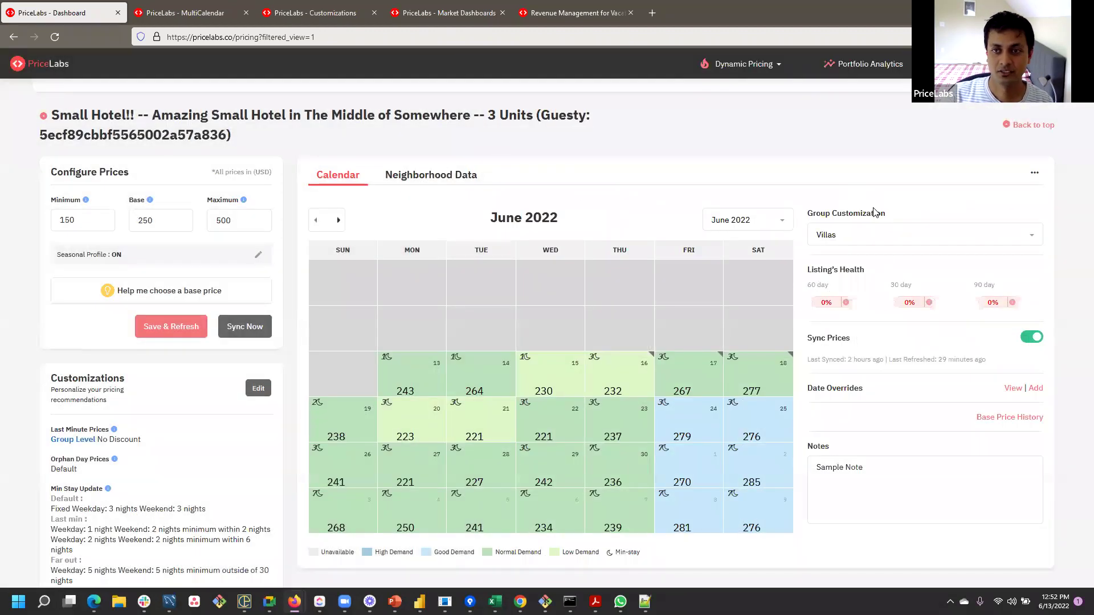
scroll(1037, 354, up, 5)
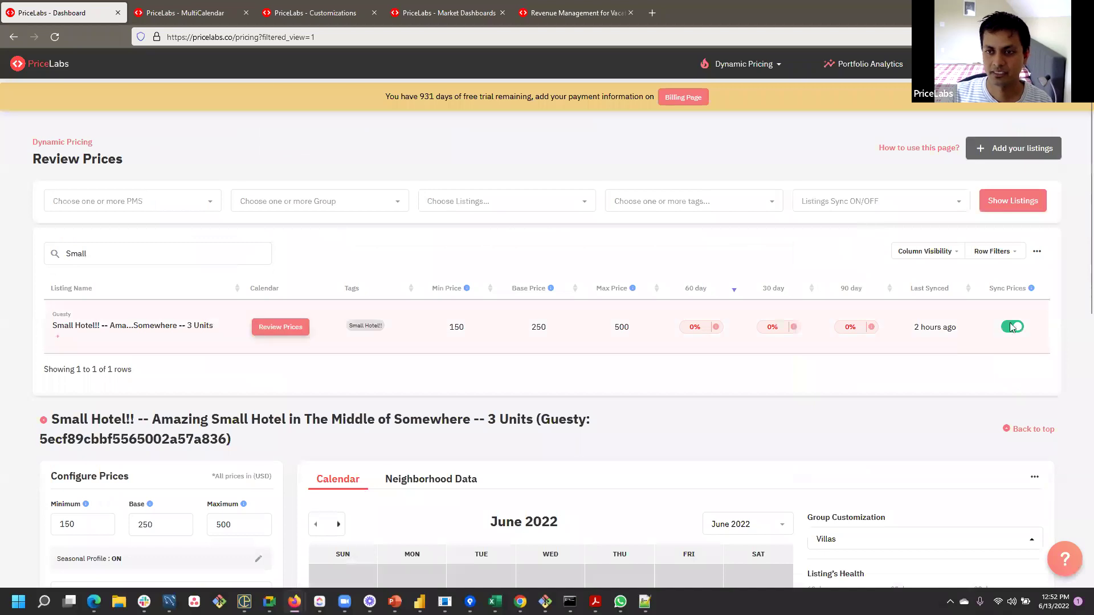
scroll(994, 370, down, 4)
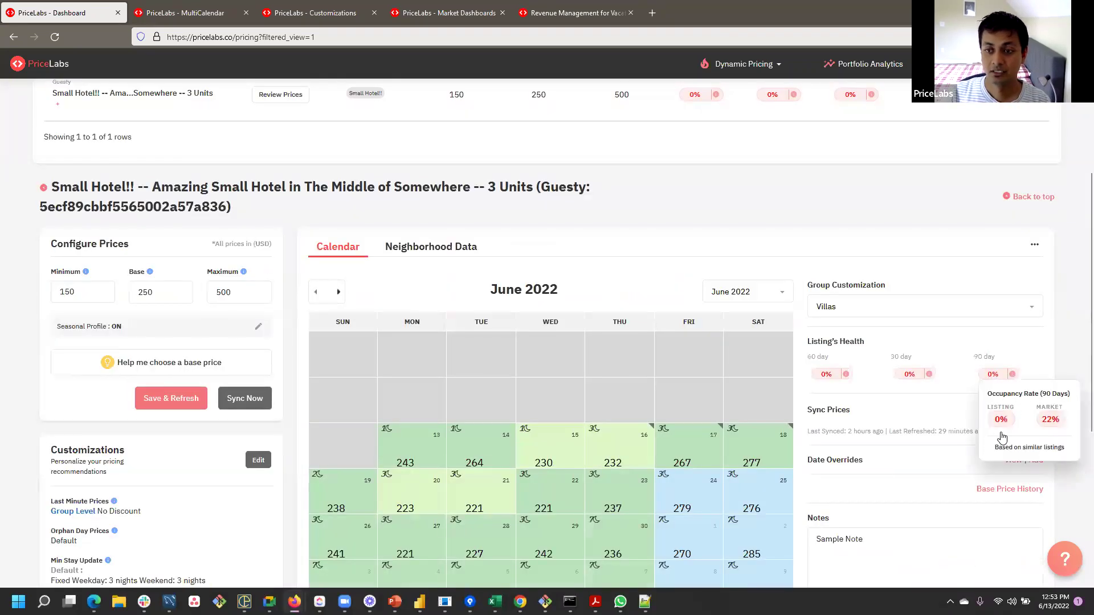
scroll(963, 345, up, 1)
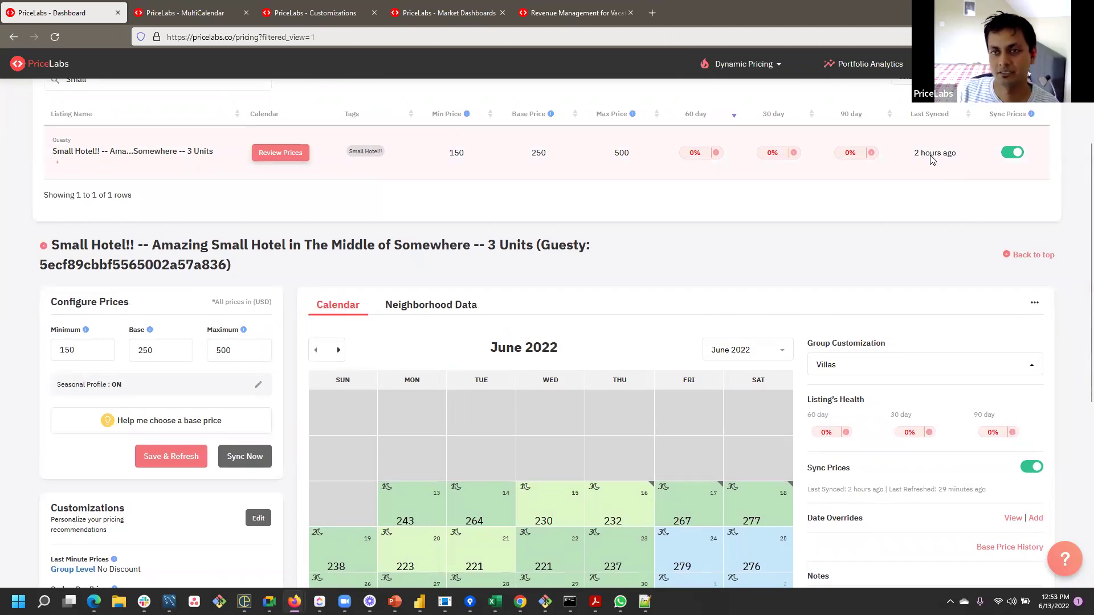
scroll(758, 273, down, 1)
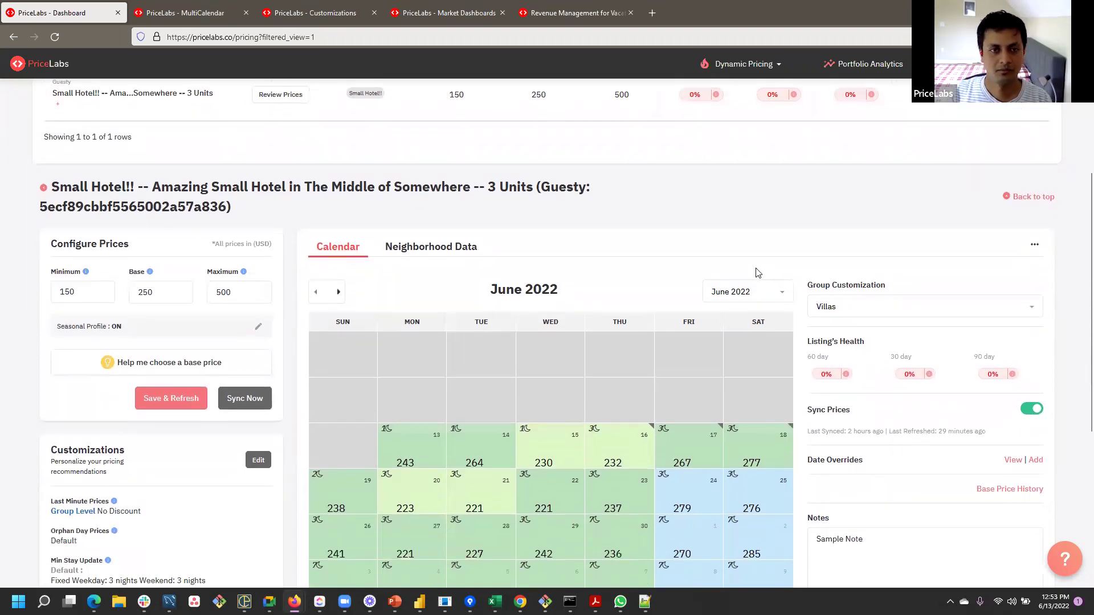
- Add a date-specific override with a fixed price of 300 USD for Jun 16 to Jun 18, 2022
scroll(555, 473, down, 2)
mouse_move(684, 348)
drag(621, 333, 750, 345)
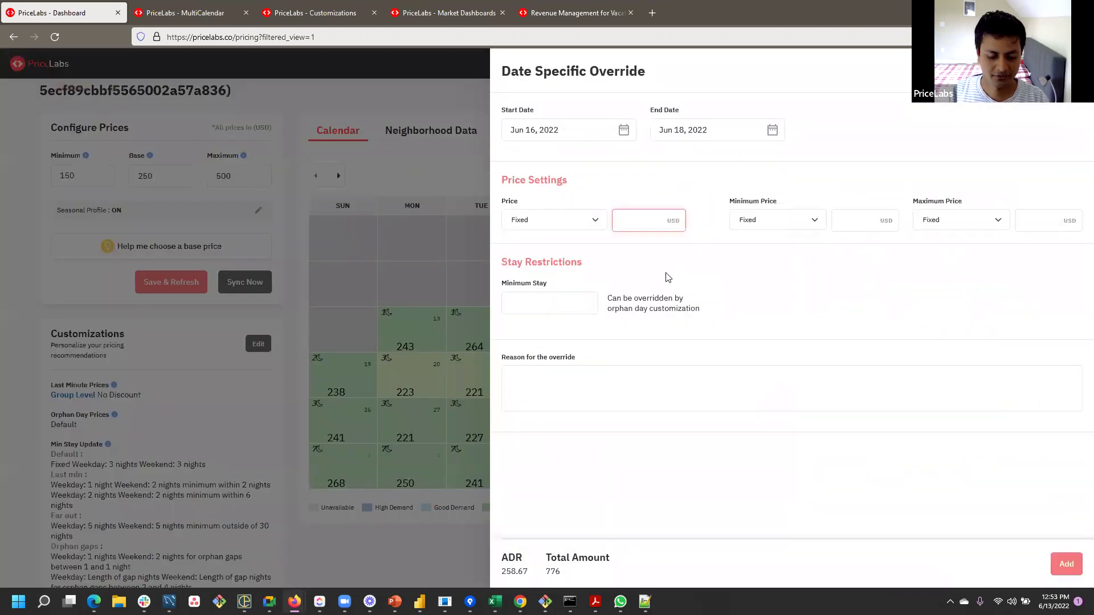
text(300)
click(1079, 572)
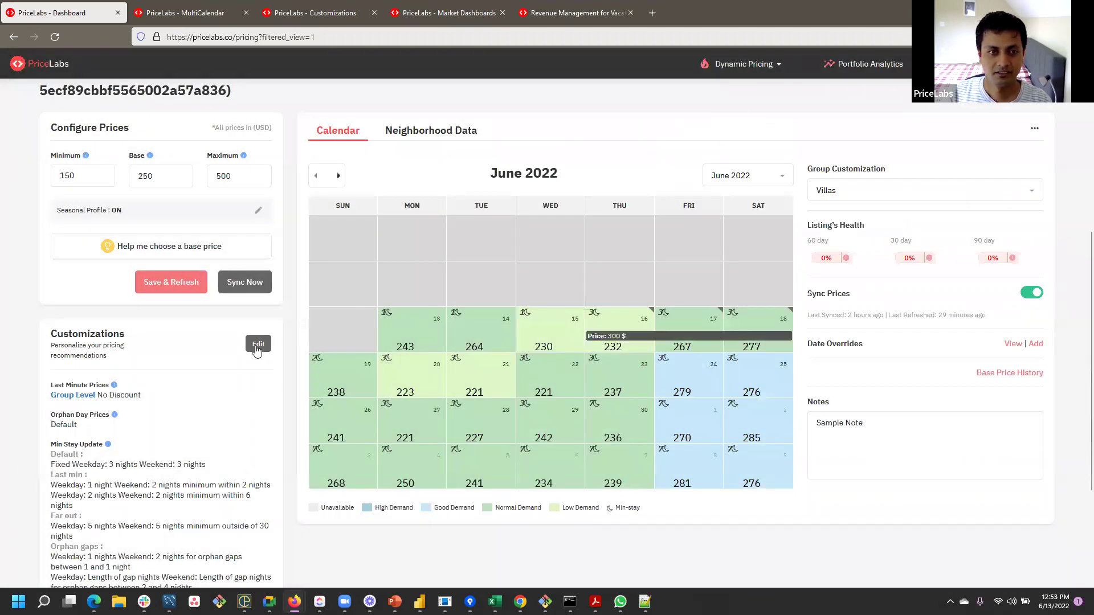
- Sync the Small Hotel listing's prices immediately and check its last synced time
click(246, 284)
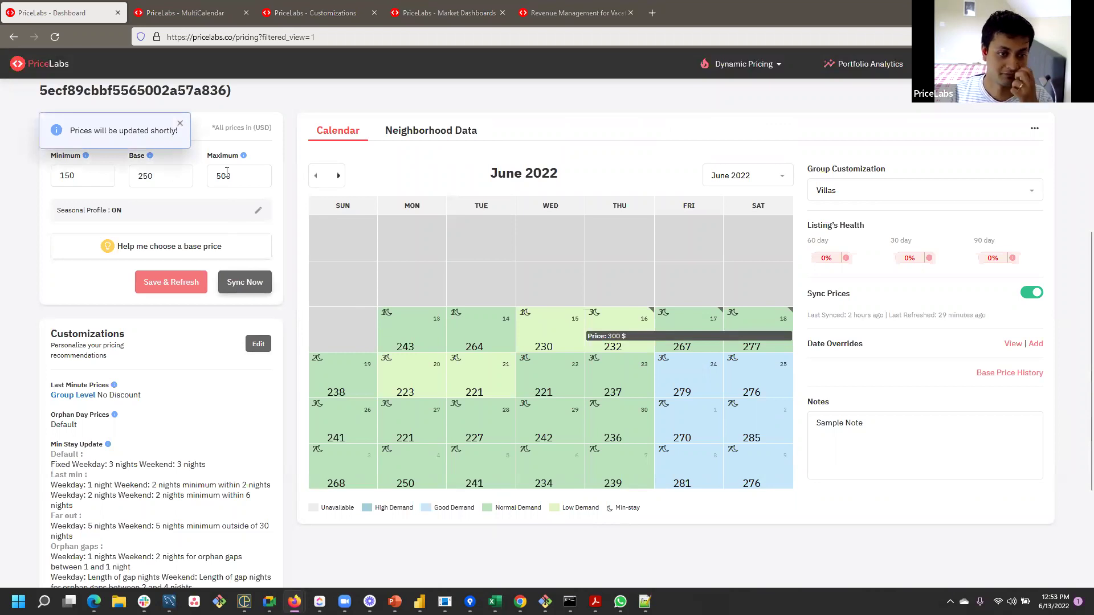
scroll(807, 253, up, 2)
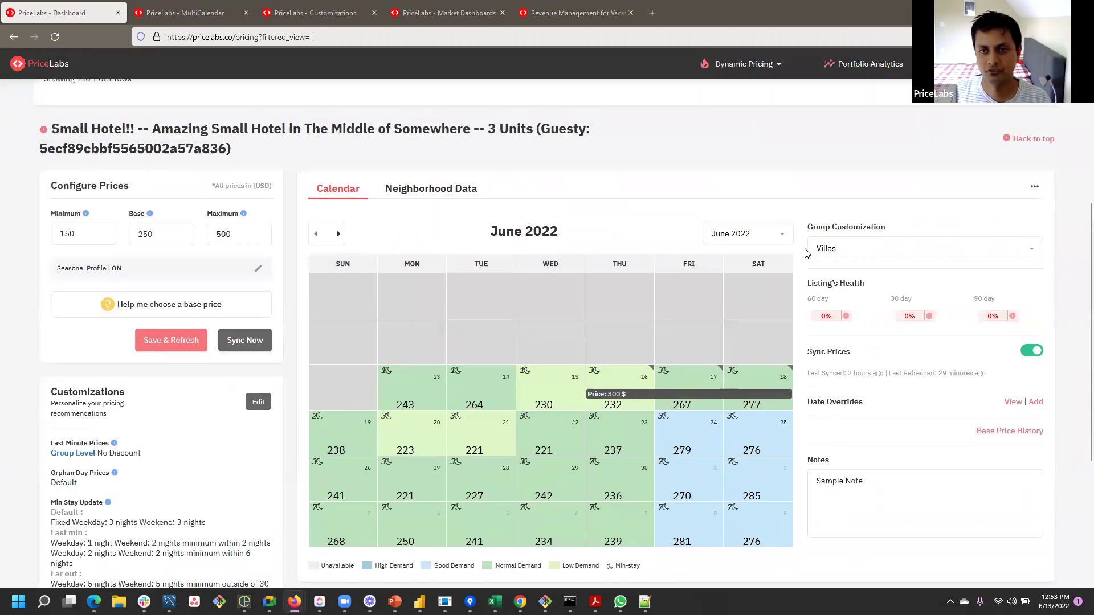
mouse_move(837, 373)
mouse_down()
mouse_move(946, 378)
mouse_move(841, 378)
mouse_move(875, 378)
mouse_up()
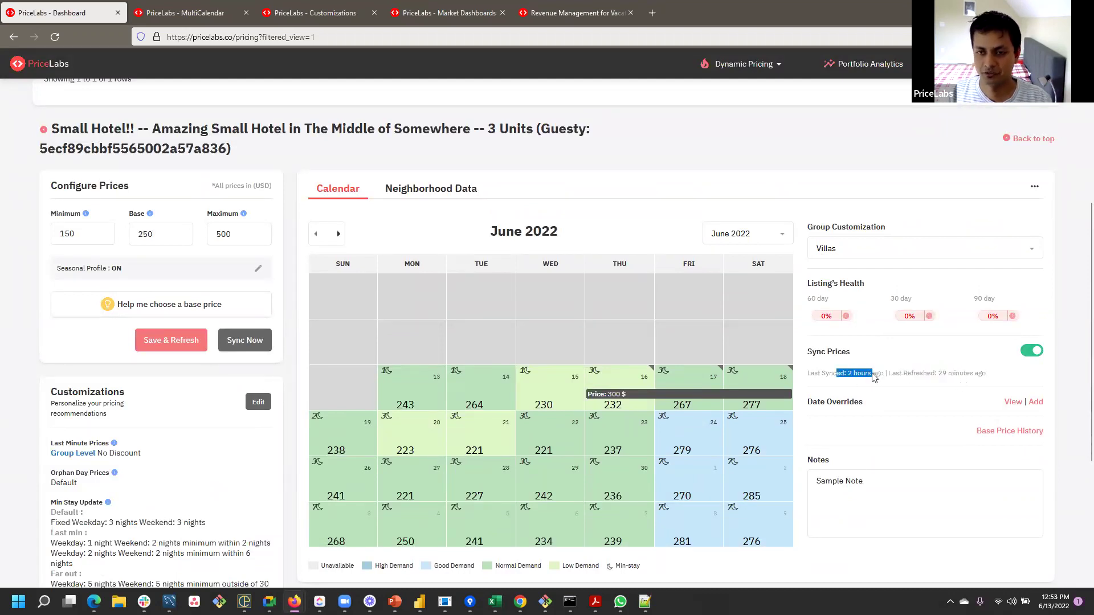
click(825, 374)
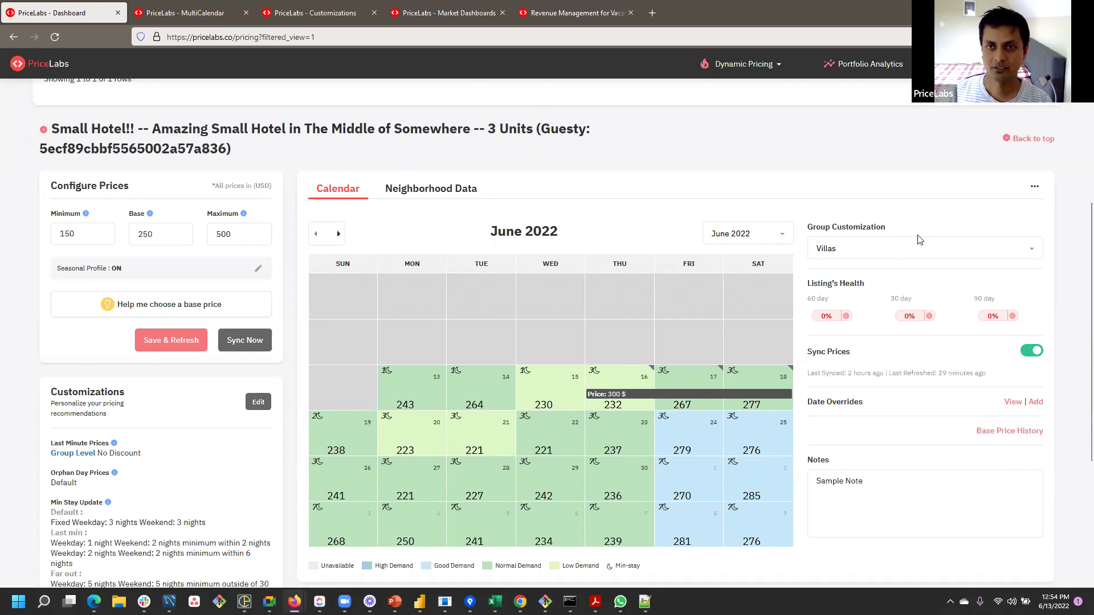
- Open the dialog for adding listings, browse the available PMS connections, and close it without choosing one
scroll(919, 239, up, 5)
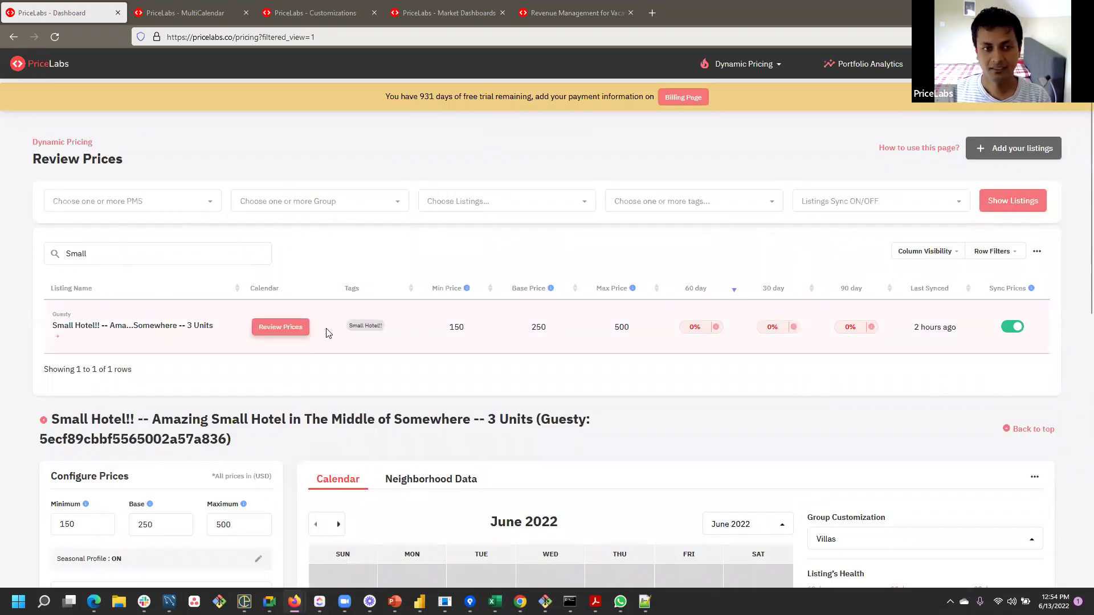
click(990, 148)
click(537, 181)
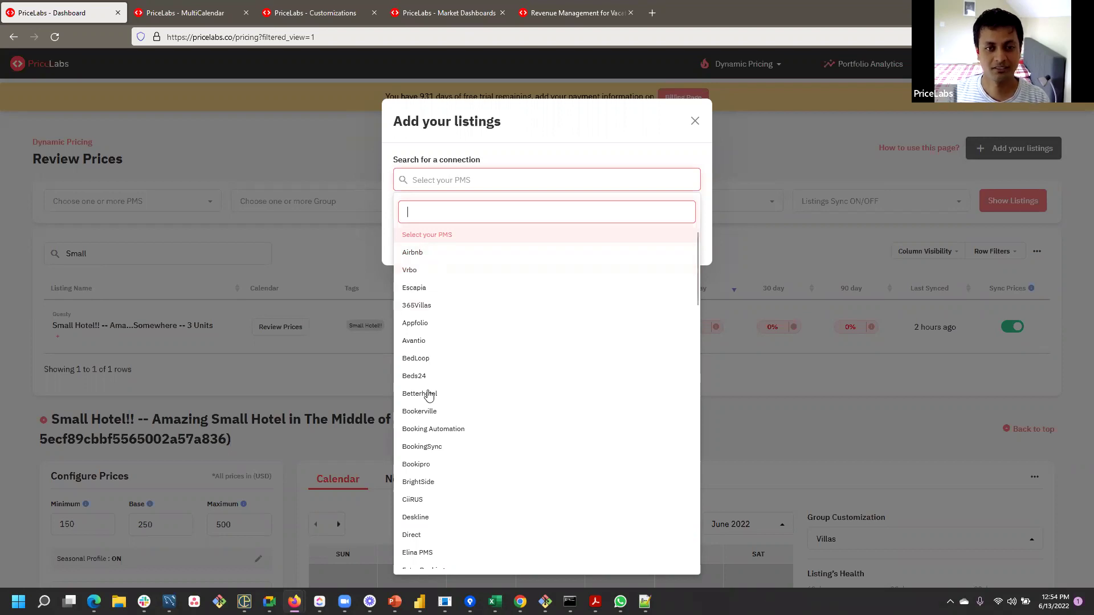
scroll(424, 507, down, 3)
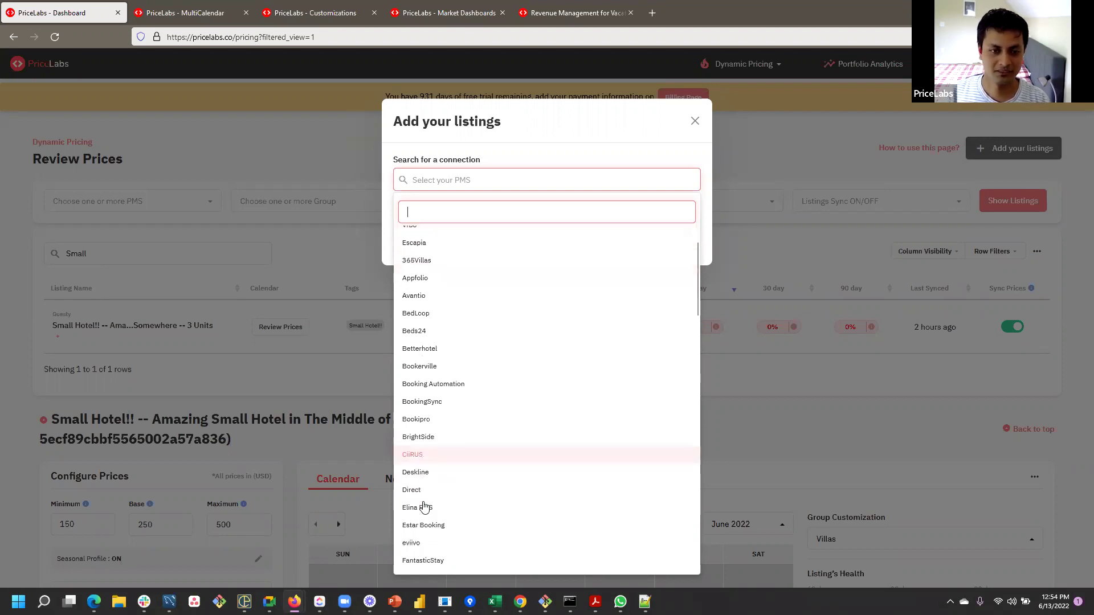
scroll(422, 527, down, 2)
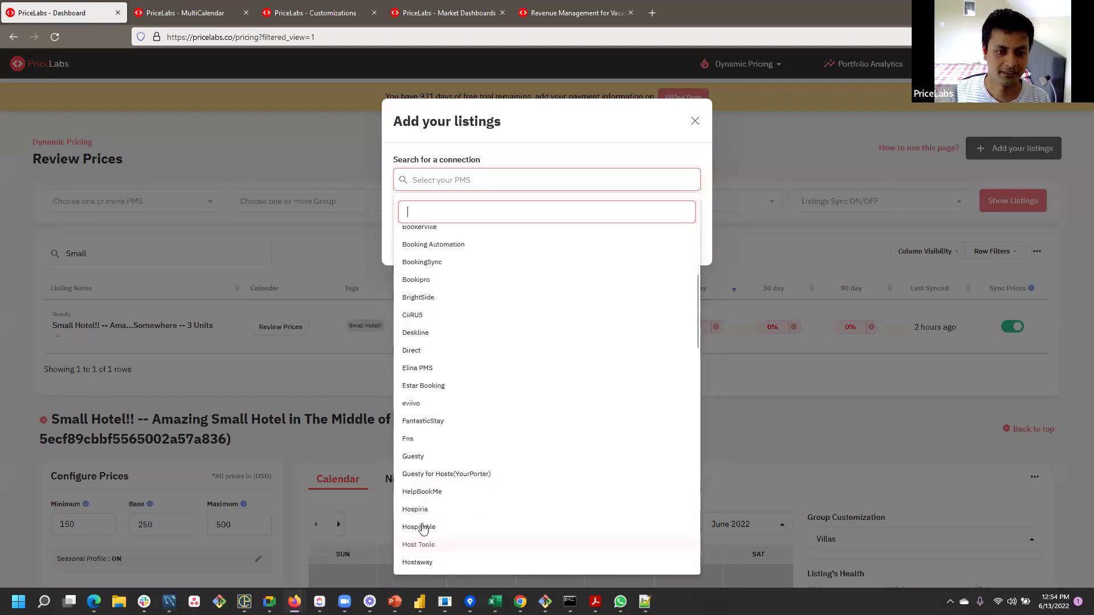
scroll(453, 325, up, 4)
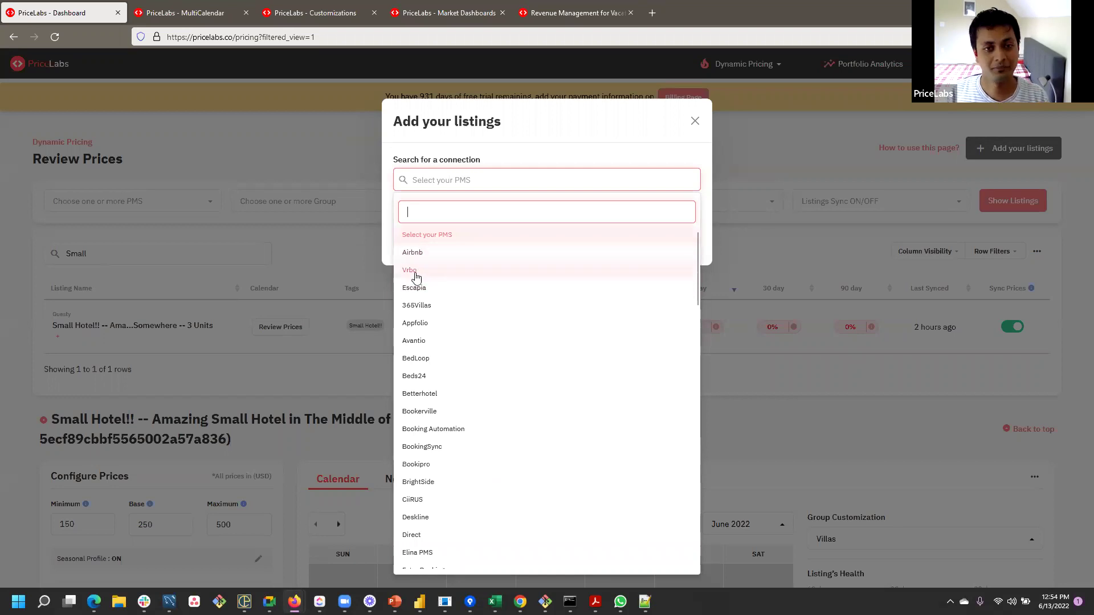
click(695, 121)
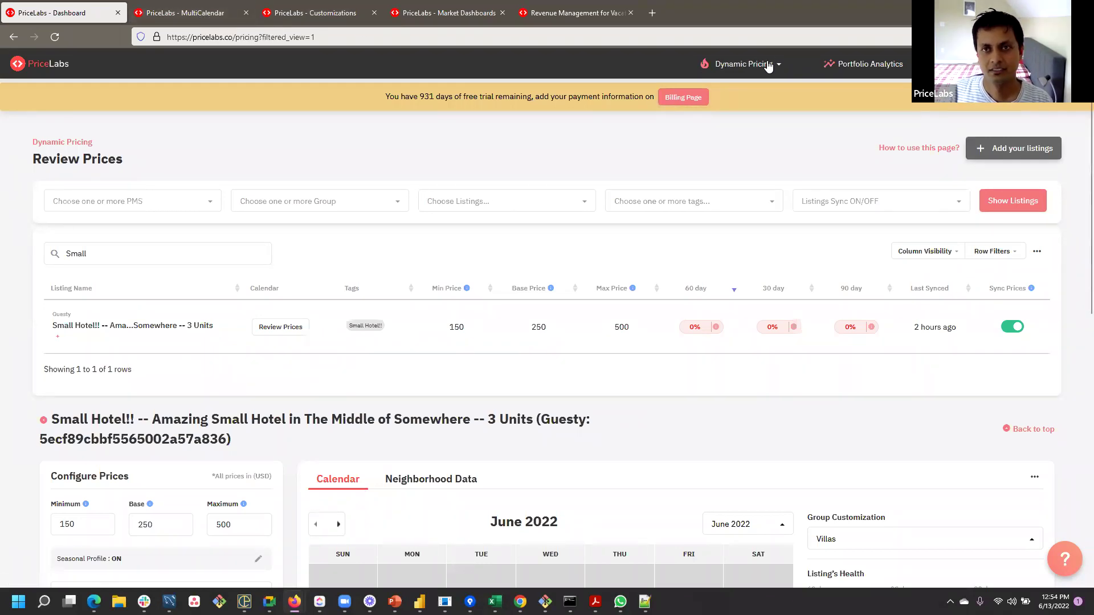
- Open Manage Listings, show all listings, view the mapped ones, and return to the unmapped listings
click(751, 66)
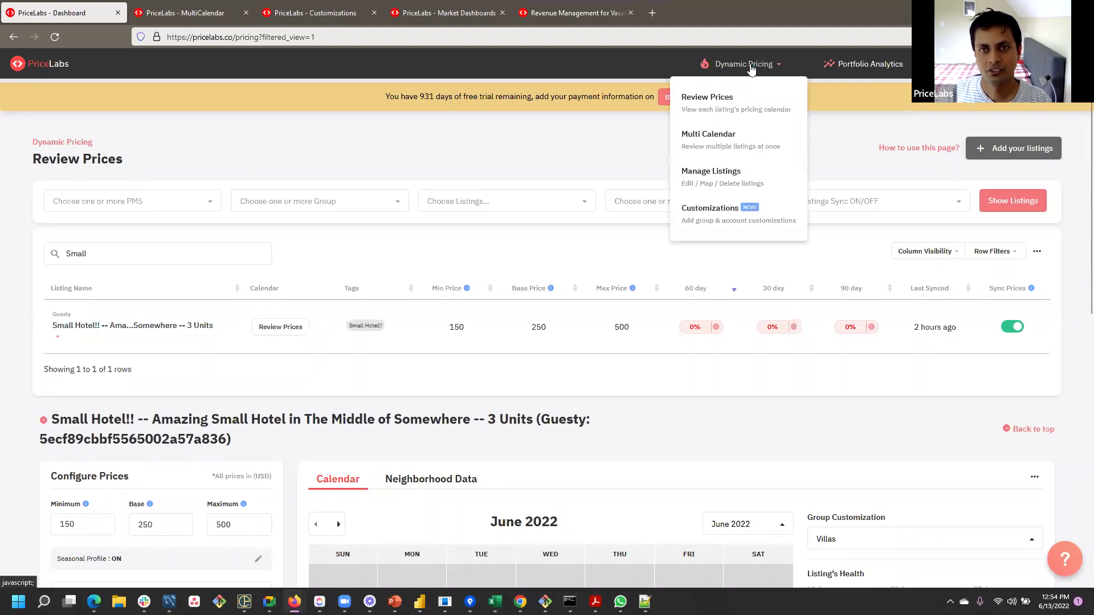
click(716, 182)
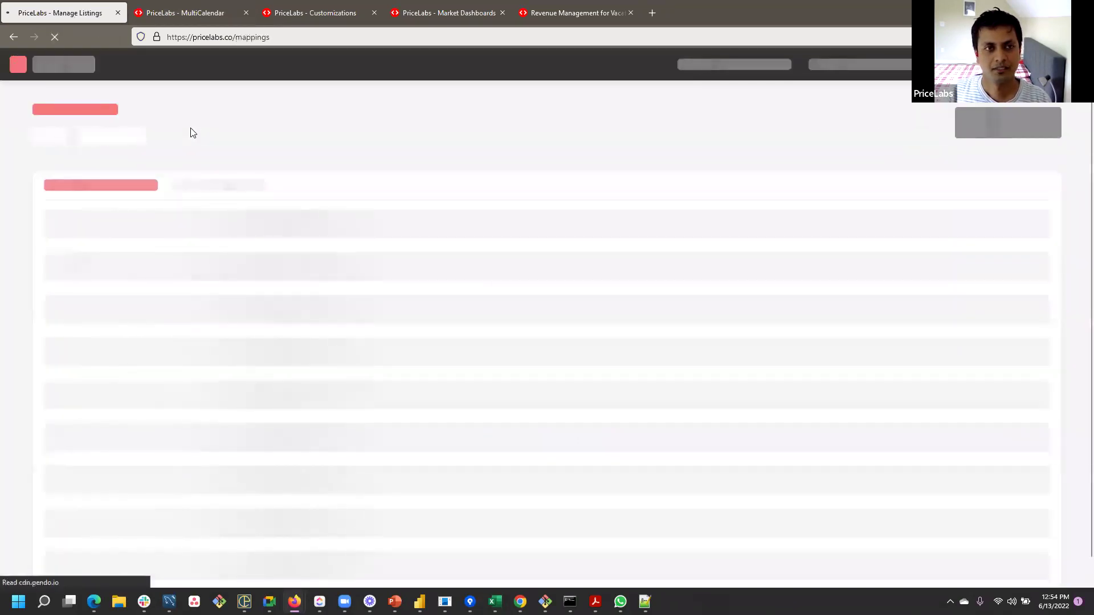
click(994, 170)
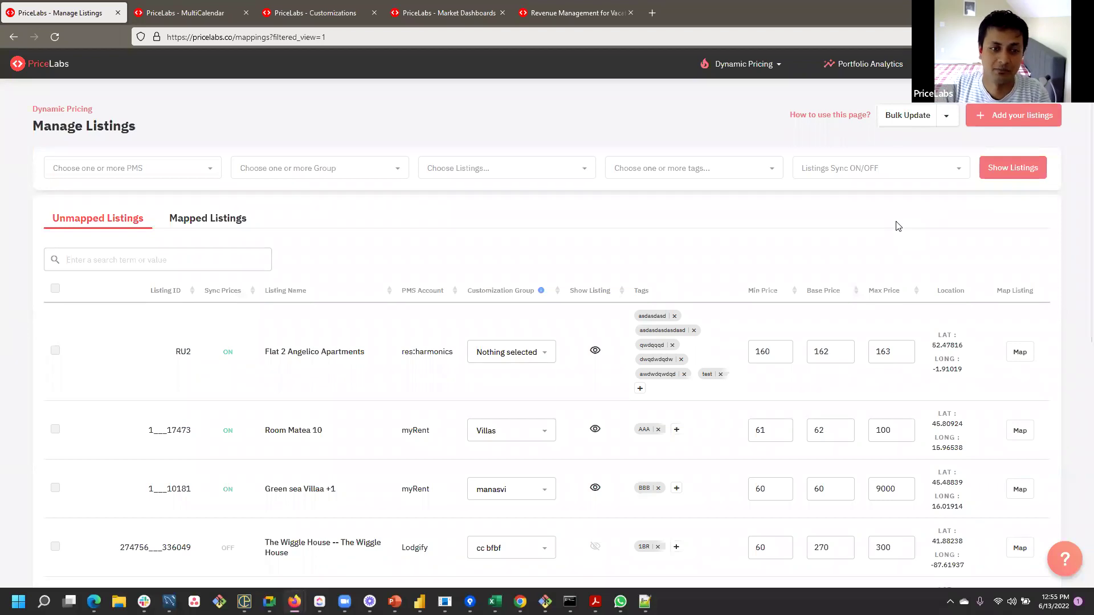
click(231, 222)
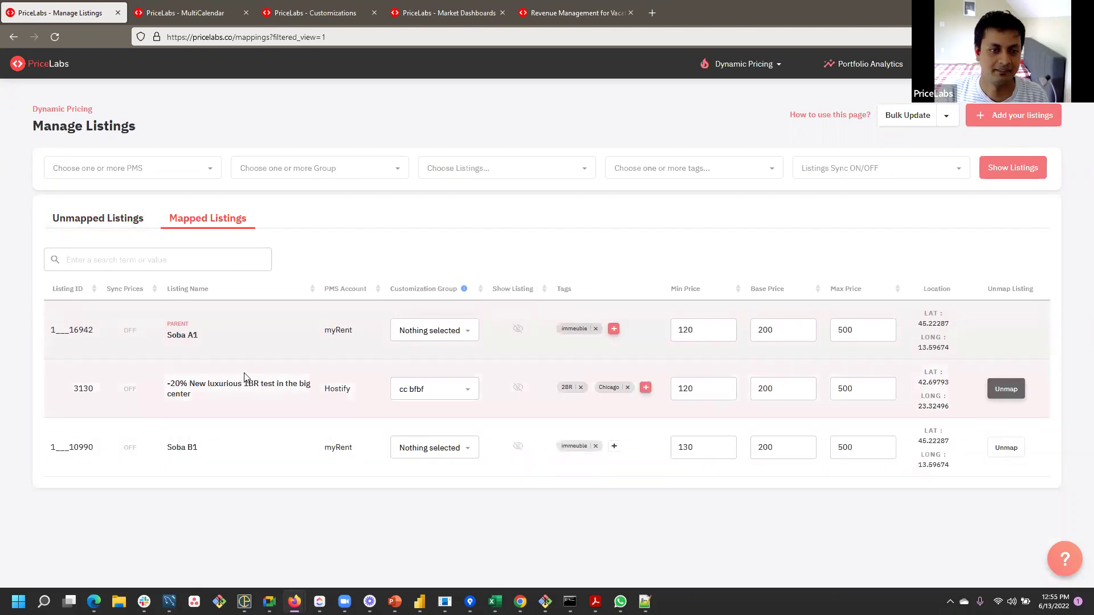
click(94, 226)
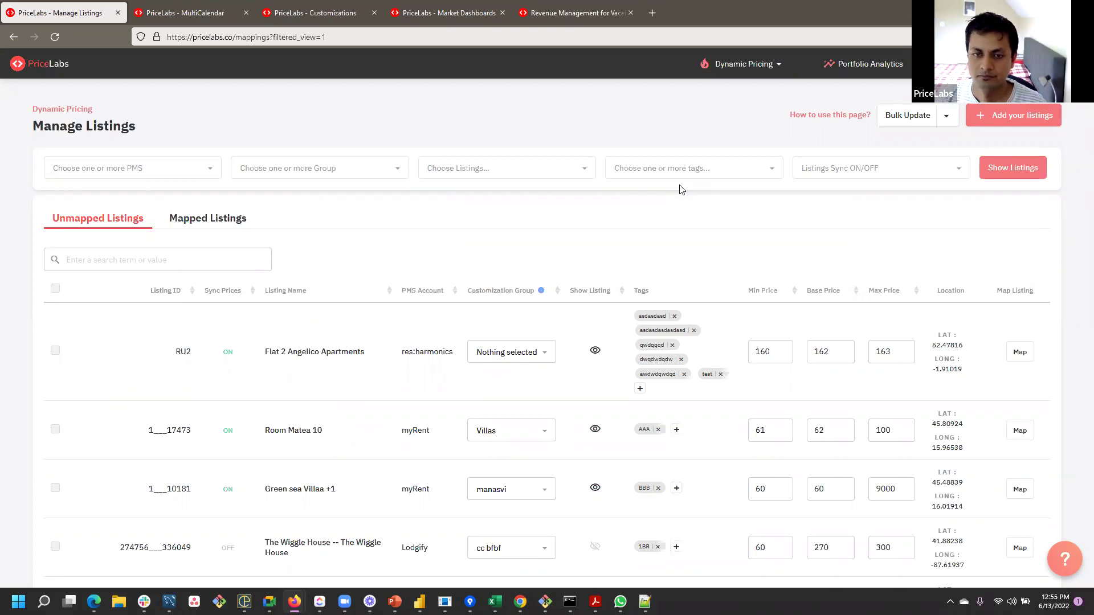
- Switch to the Multi Calendar page and glance over the open windows without leaving it
click(736, 68)
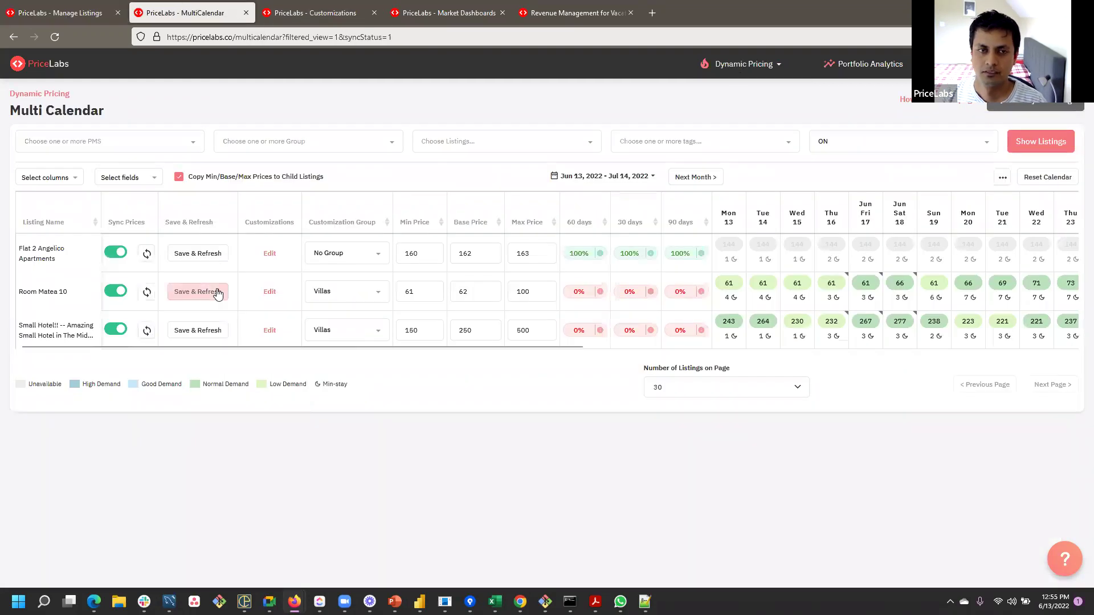
key(alt+Tab)
key(Escape)
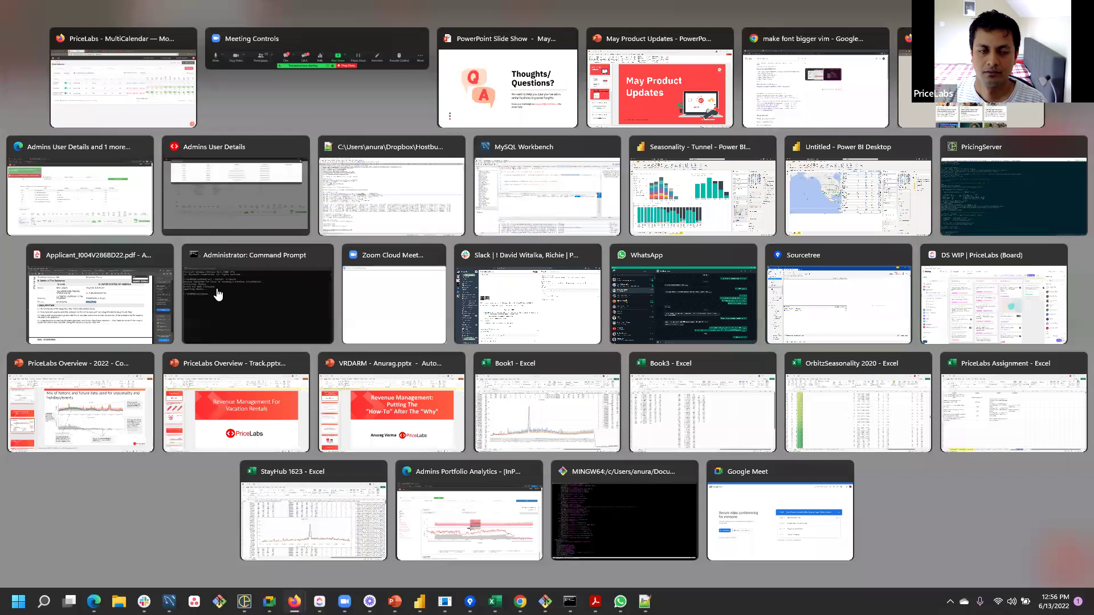
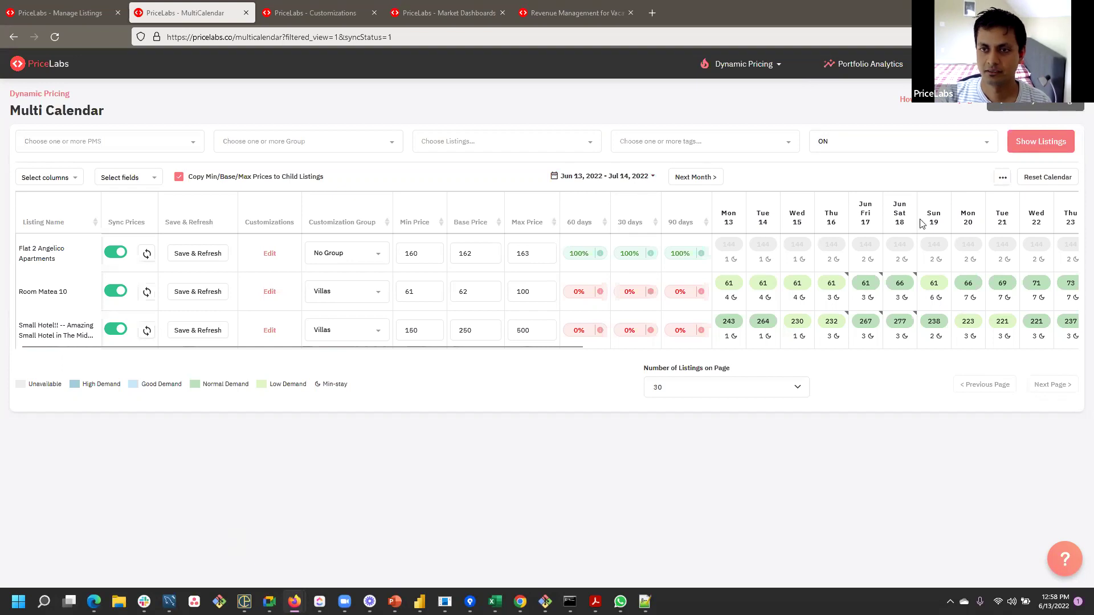
- Open the help panel and follow the PriceLabs Training announcement's link about the webinars and registration
click(1065, 558)
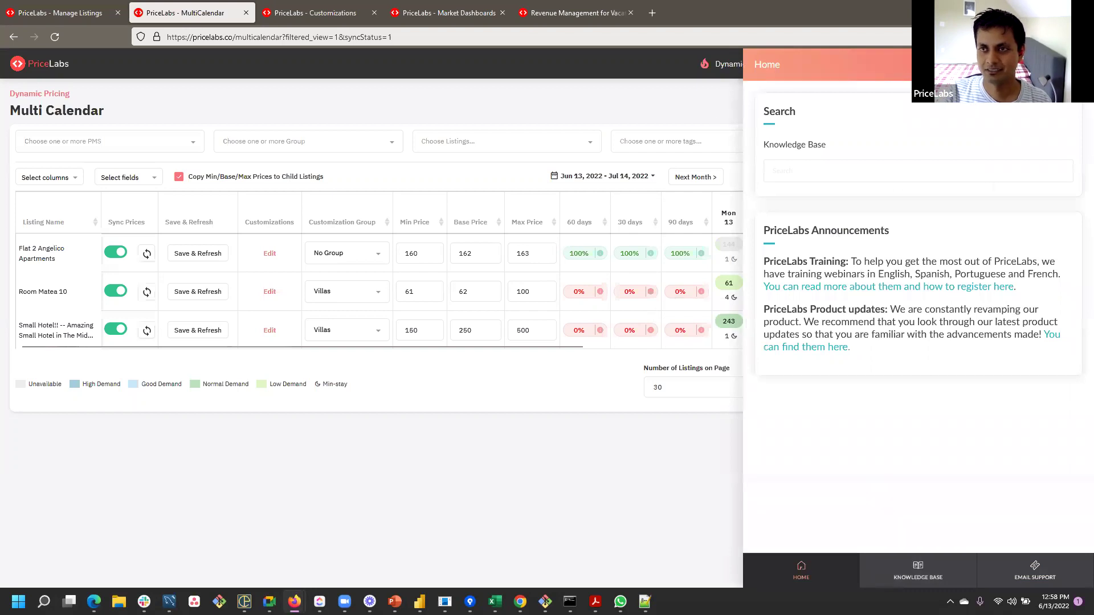
key(Escape)
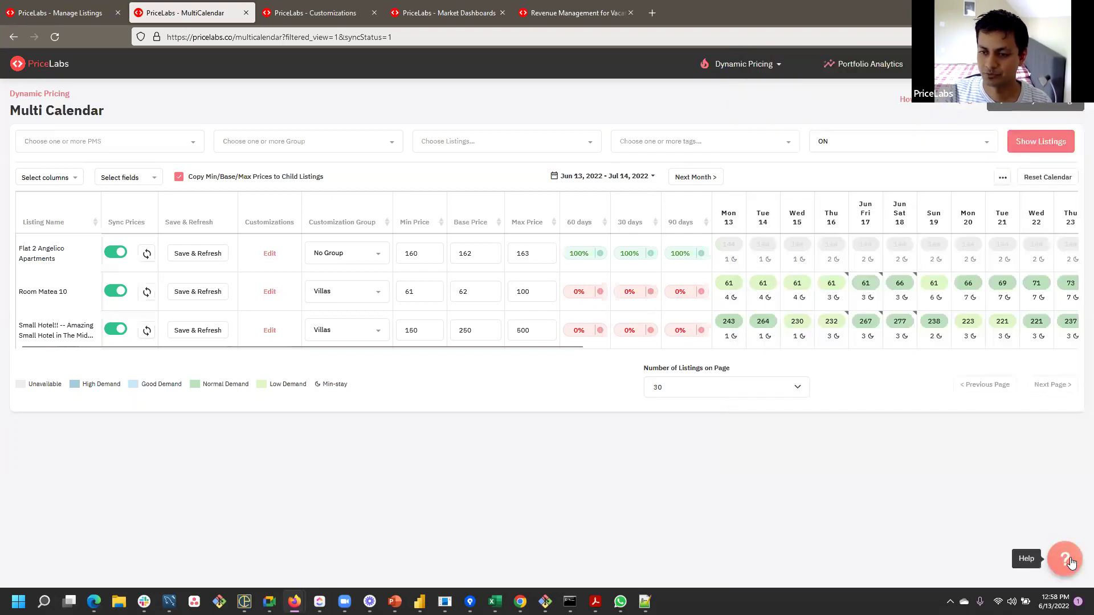
click(1065, 560)
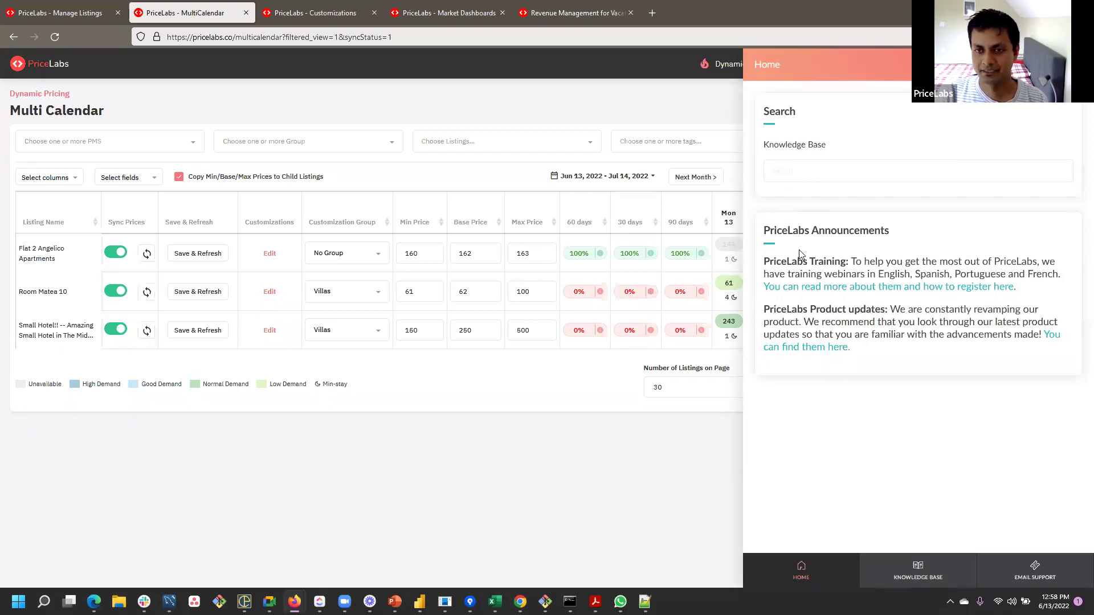
drag(768, 267, 839, 268)
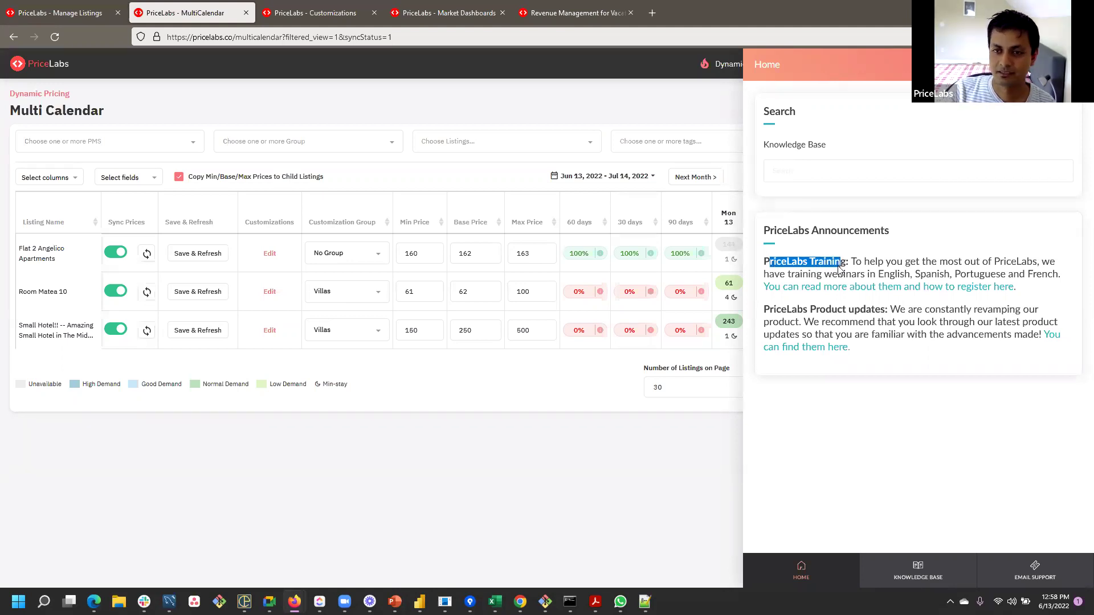
click(809, 289)
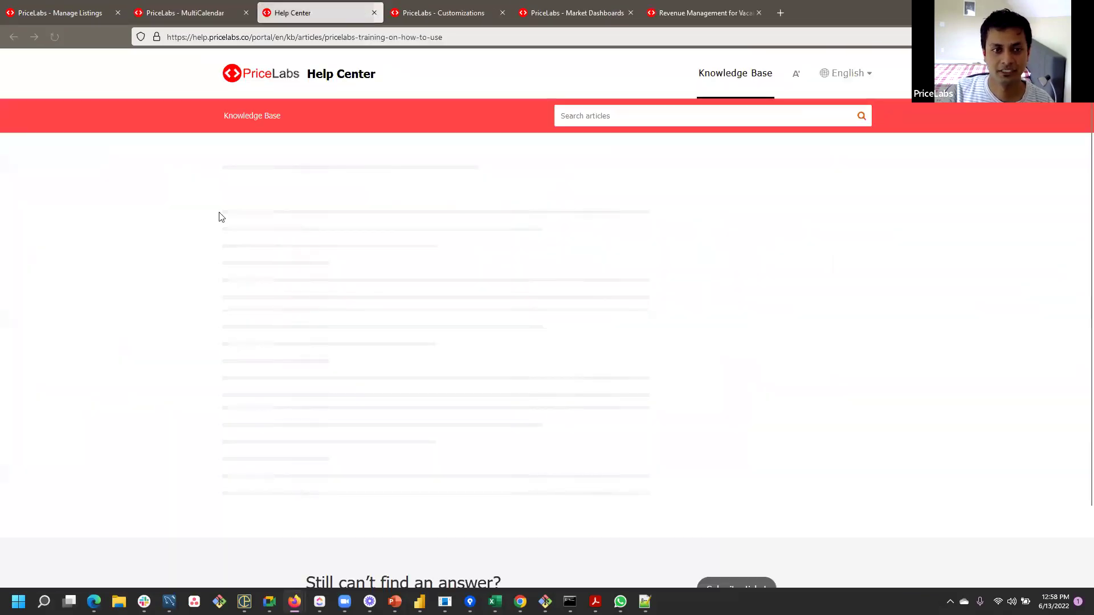
- Read through the training help article and open its linked Training Sessions page
scroll(349, 251, down, 3)
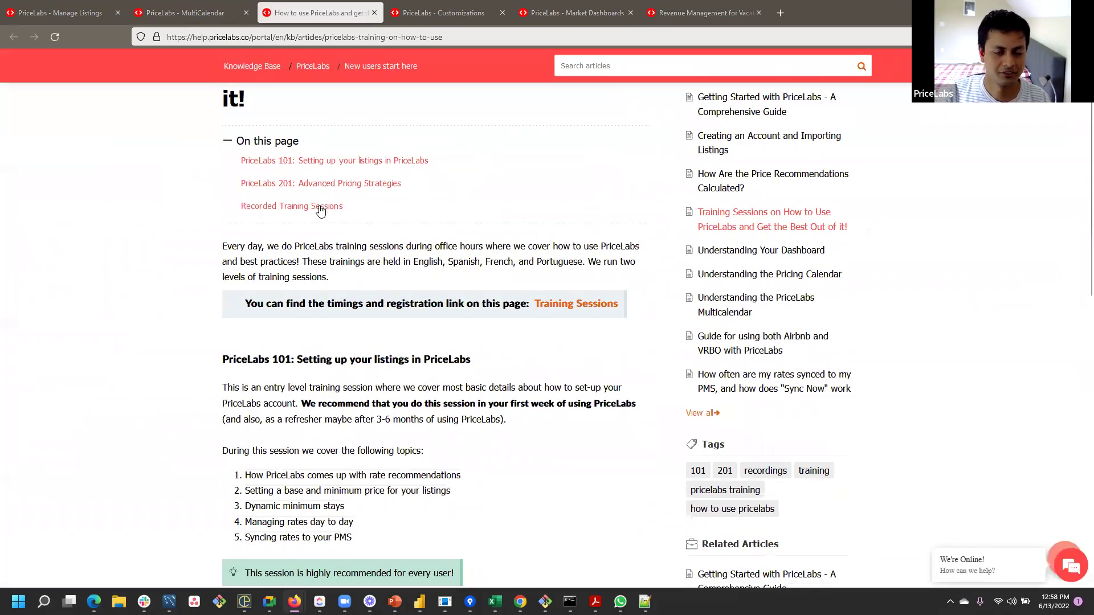
scroll(485, 211, down, 2)
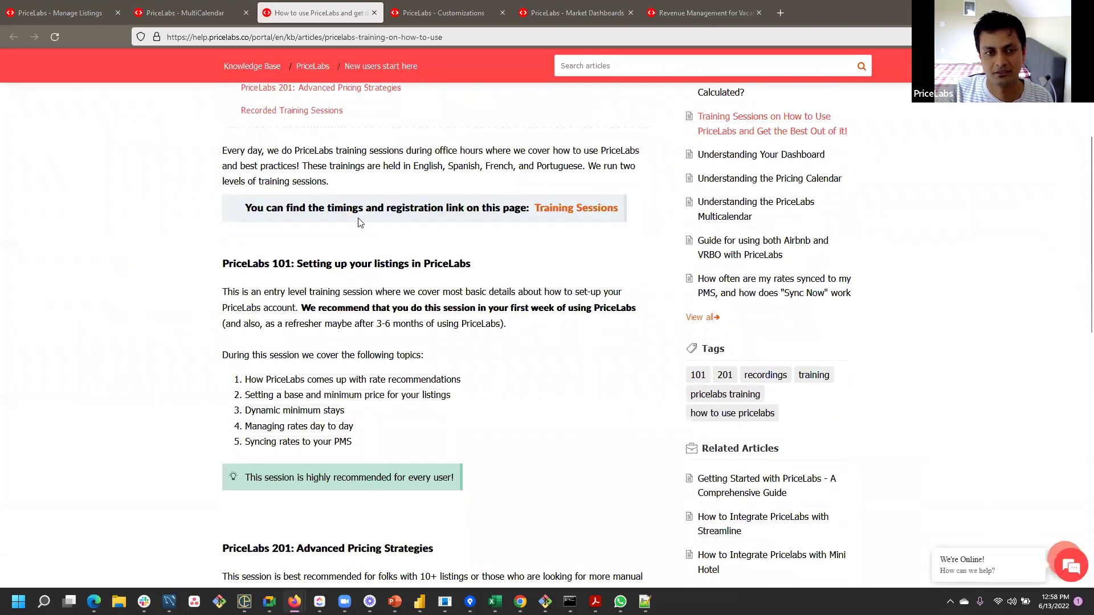
click(592, 191)
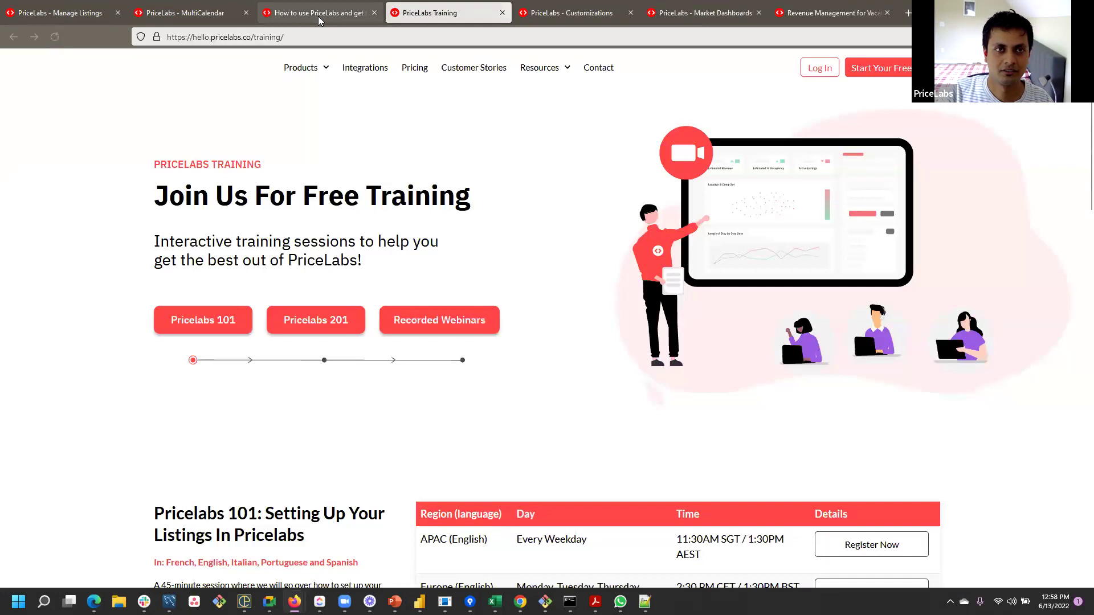
- Review the PriceLabs 101 and 201 session schedules and topics on the training page
scroll(379, 223, down, 2)
scroll(379, 224, down, 3)
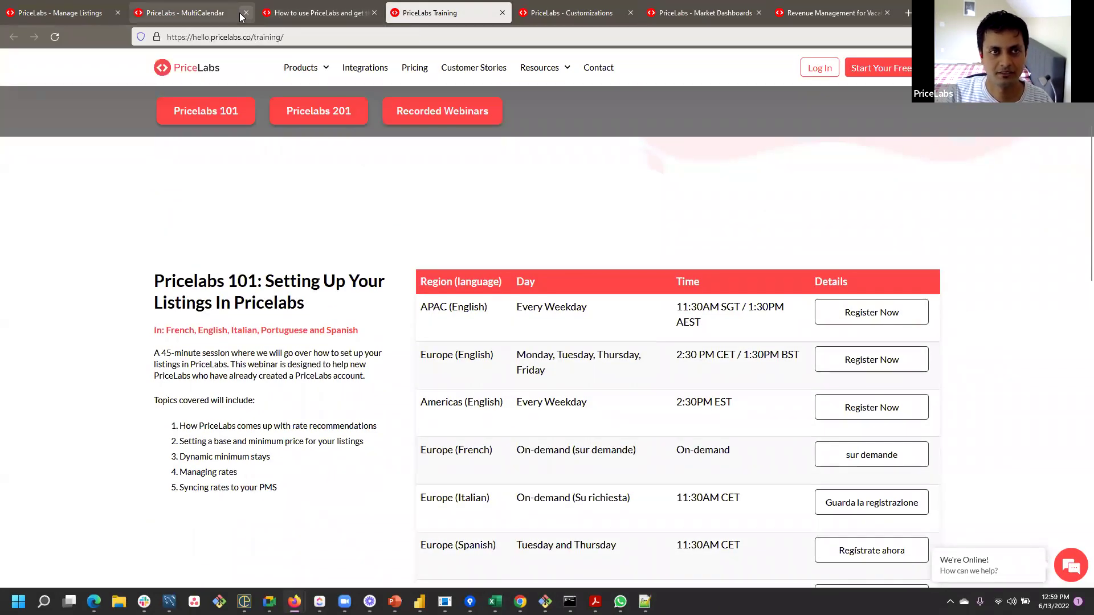
scroll(533, 306, down, 1)
scroll(532, 306, down, 1)
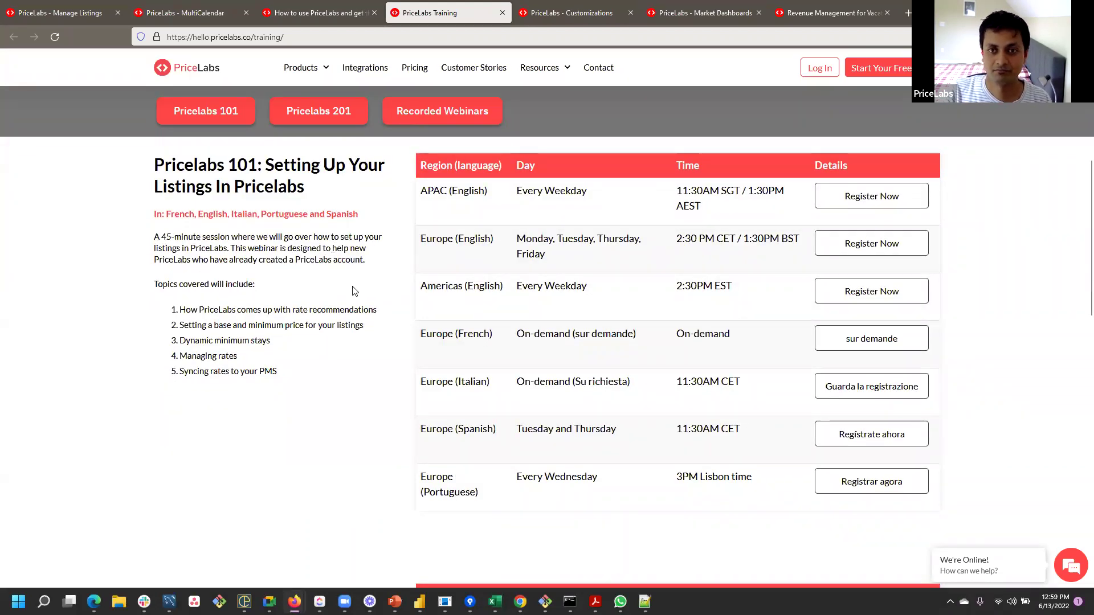
scroll(366, 293, down, 5)
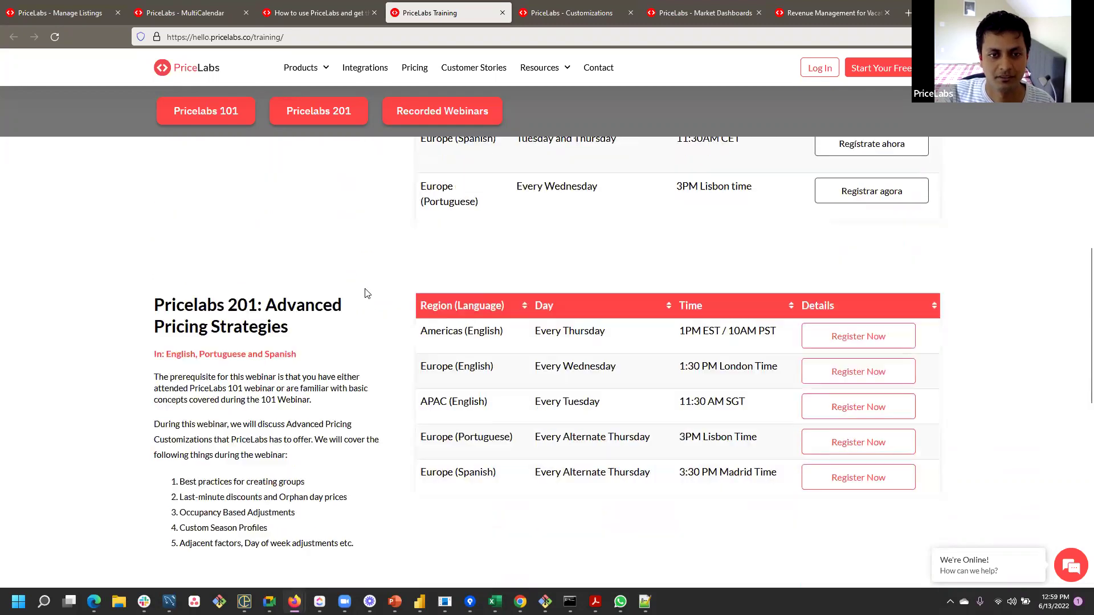
scroll(365, 294, down, 2)
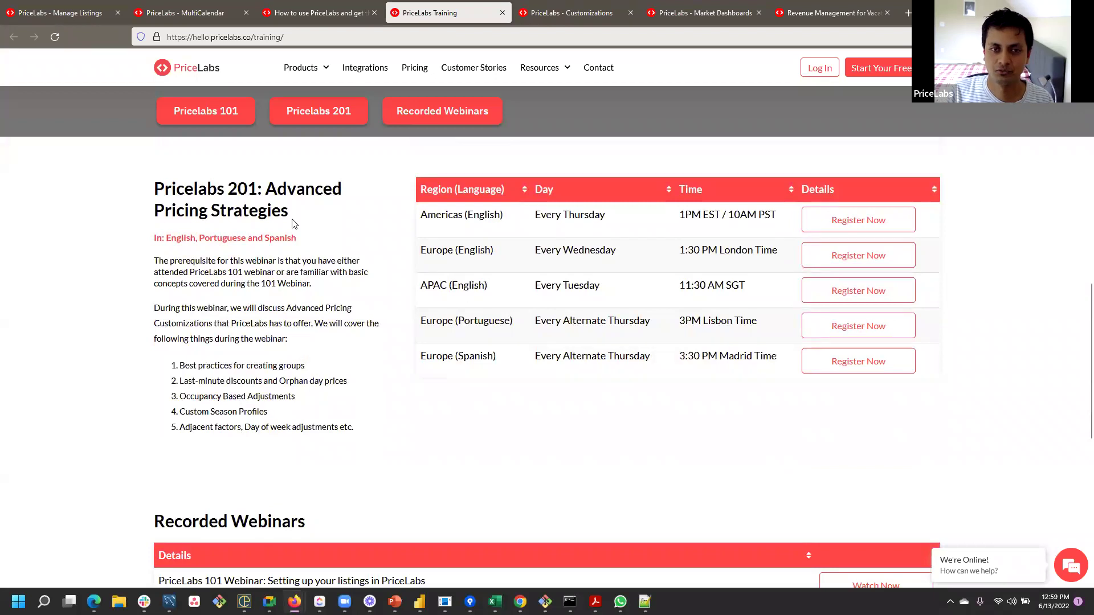
scroll(430, 251, up, 10)
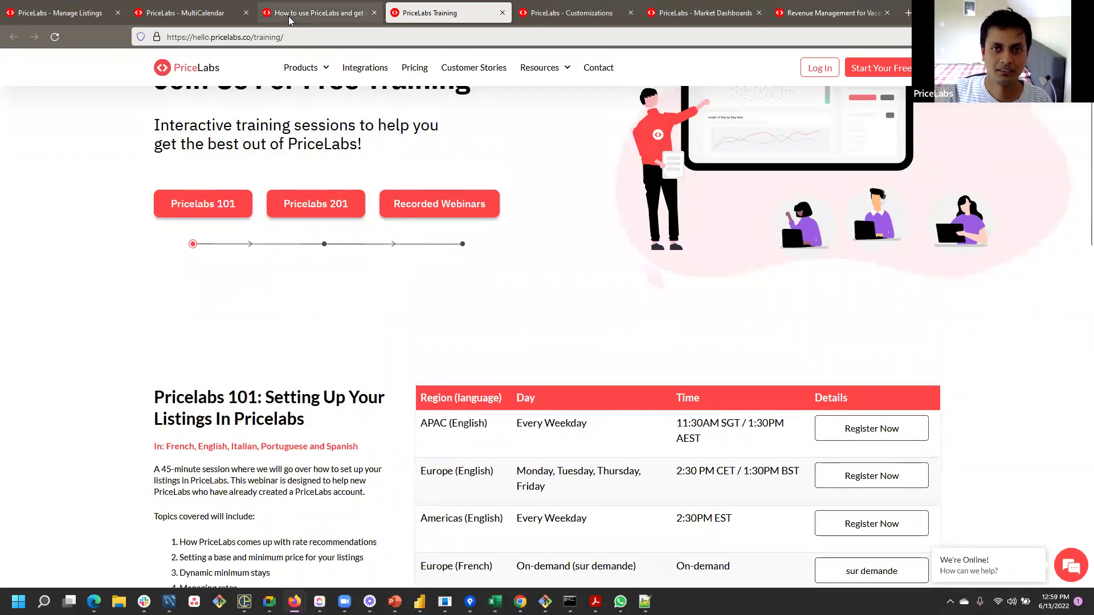
- Return to the Multi Calendar's help panel and search the knowledge base for "airbnb"
click(271, 6)
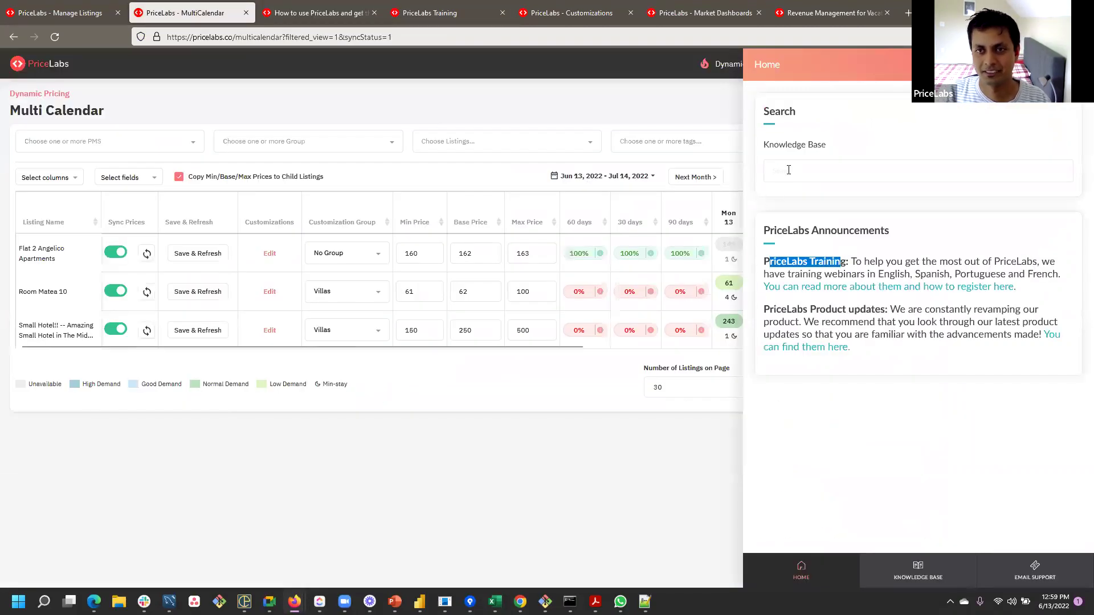
click(788, 172)
text(airbnb)
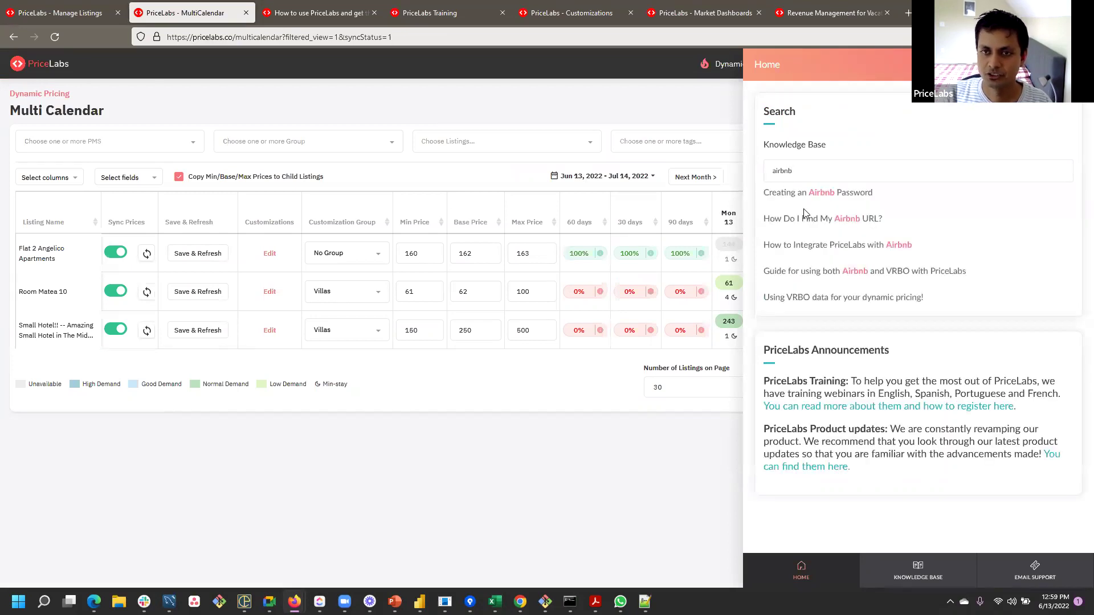
- Open the "How to Integrate PriceLabs with Airbnb" article and read through its account verification and listing import instructions
click(800, 251)
scroll(813, 359, down, 5)
scroll(815, 359, down, 12)
scroll(989, 405, down, 10)
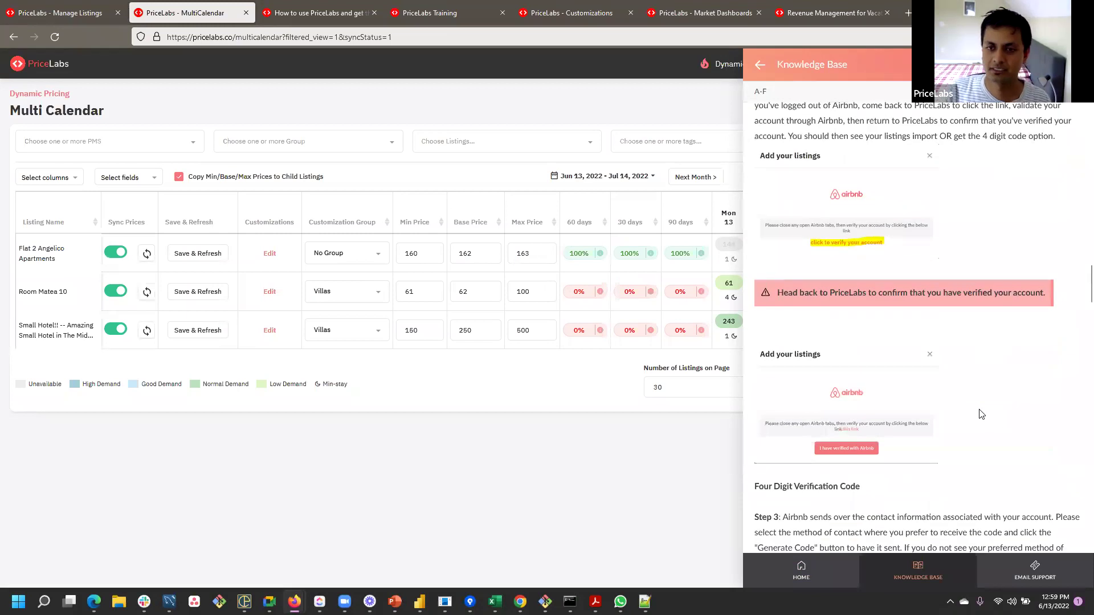
scroll(981, 414, down, 15)
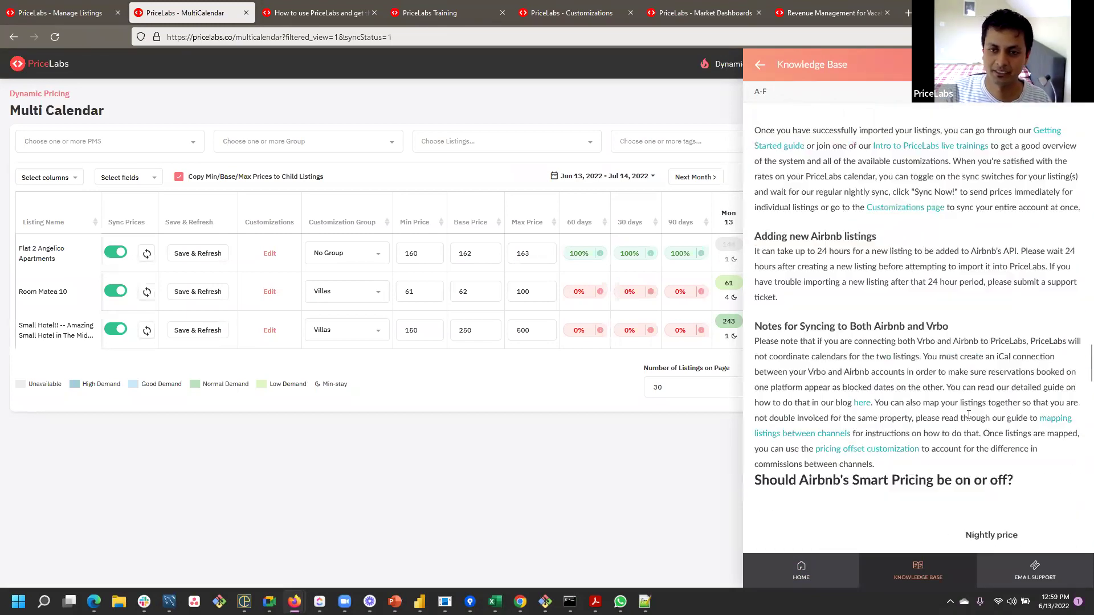
- Highlight the article's headings on syncing to both Airbnb and Vrbo and on Smart Pricing, and review the common Airbnb connection issues
scroll(968, 414, down, 1)
scroll(866, 372, down, 3)
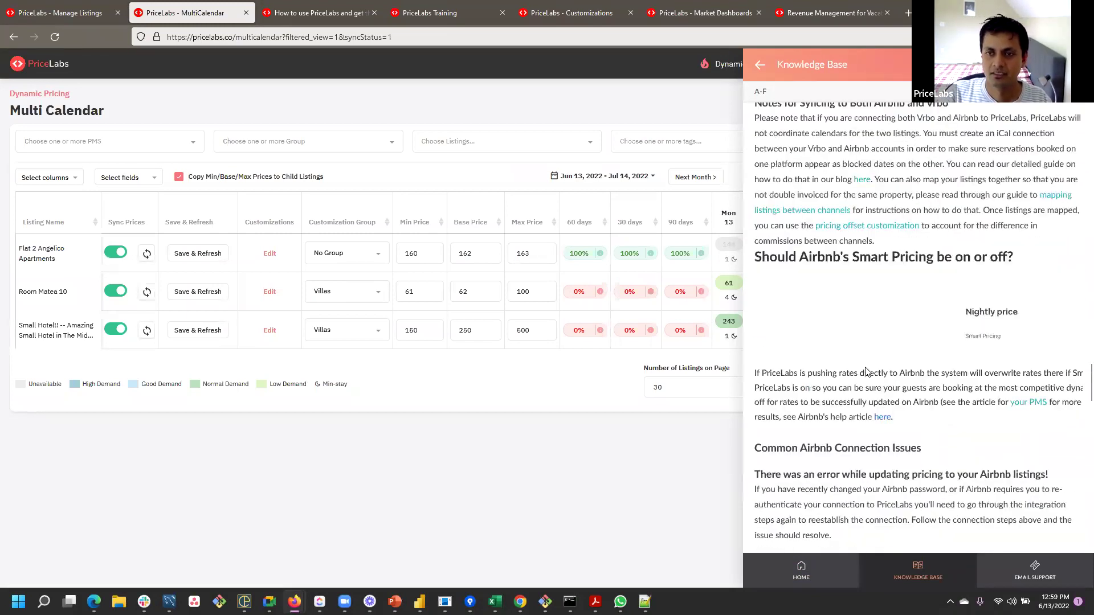
scroll(827, 215, up, 2)
drag(797, 206, 948, 207)
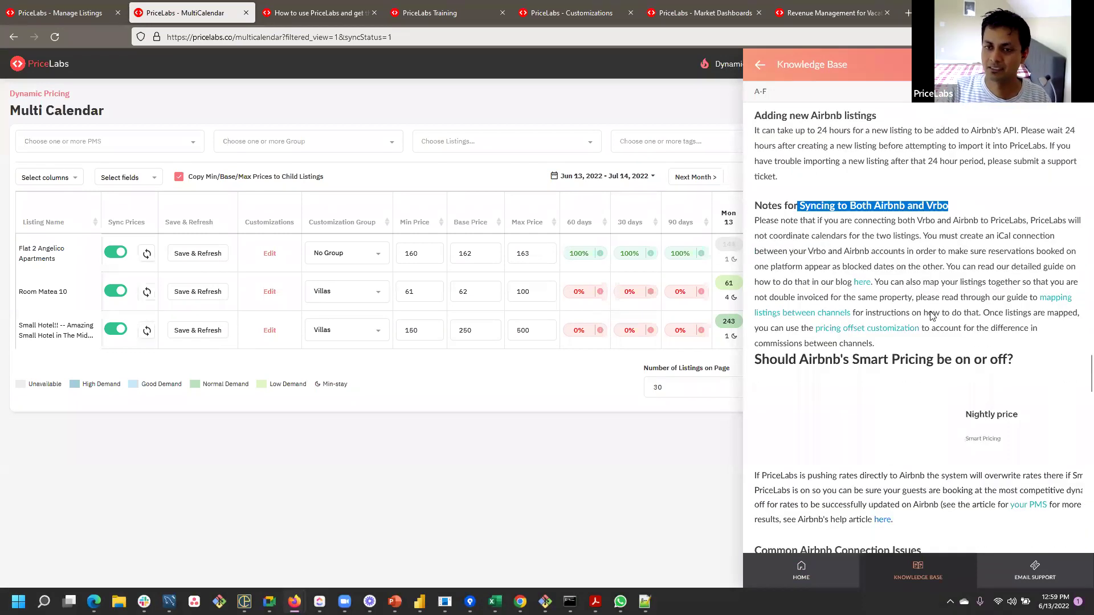
scroll(933, 316, down, 3)
drag(809, 207, 988, 208)
scroll(903, 322, down, 2)
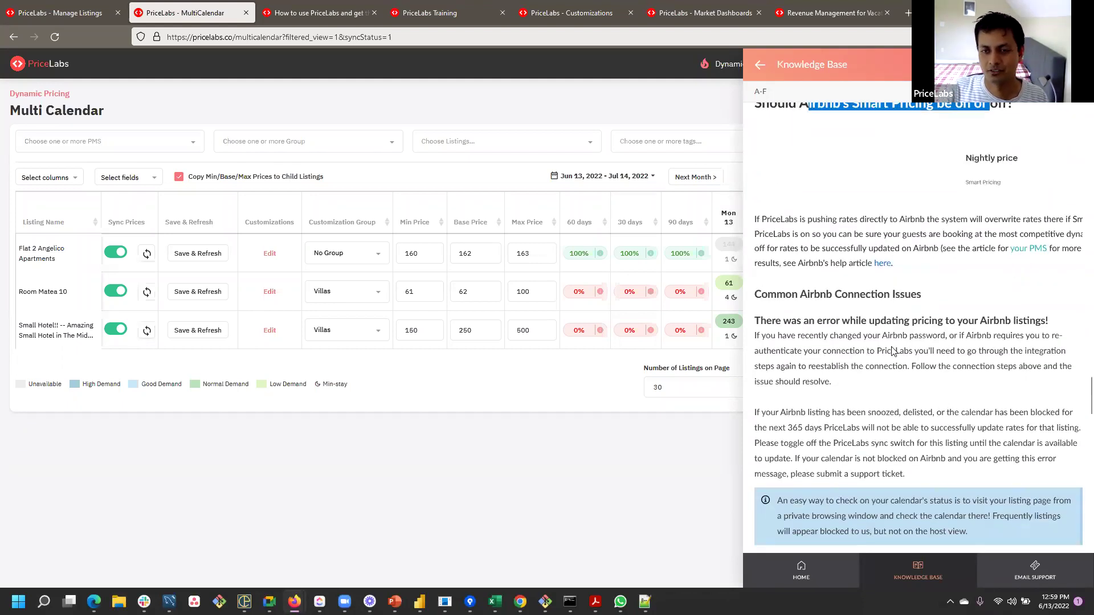
scroll(835, 333, down, 7)
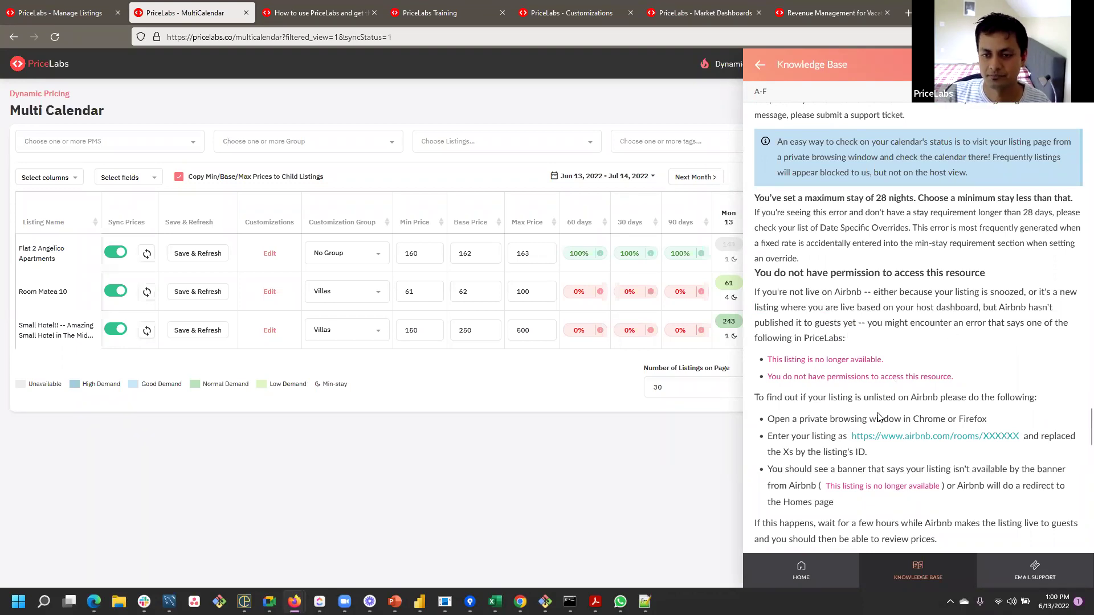
scroll(871, 428, down, 3)
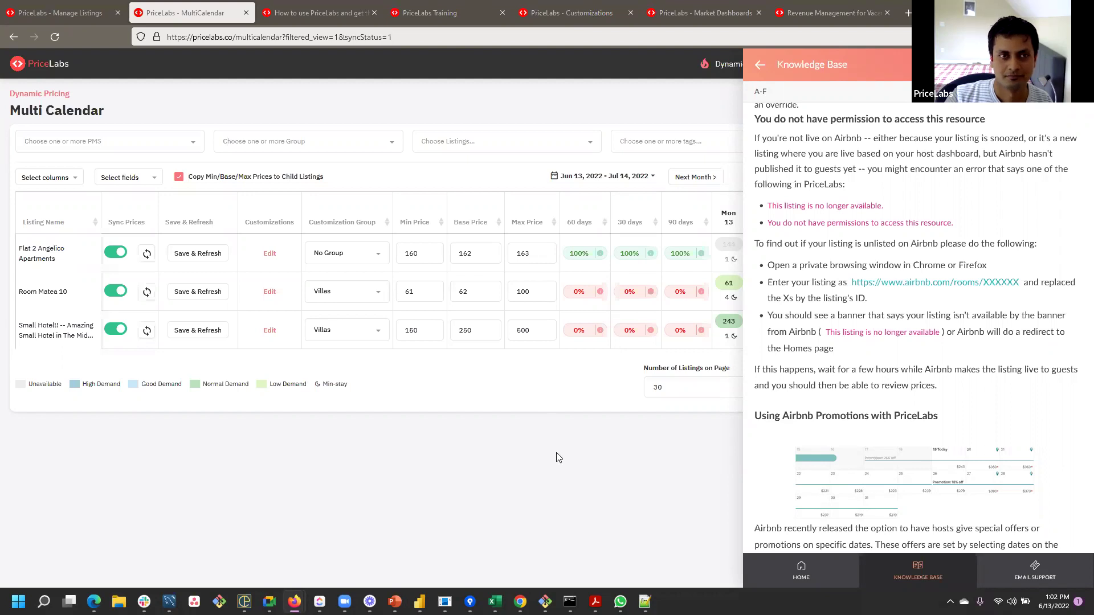
key(super+Tab)
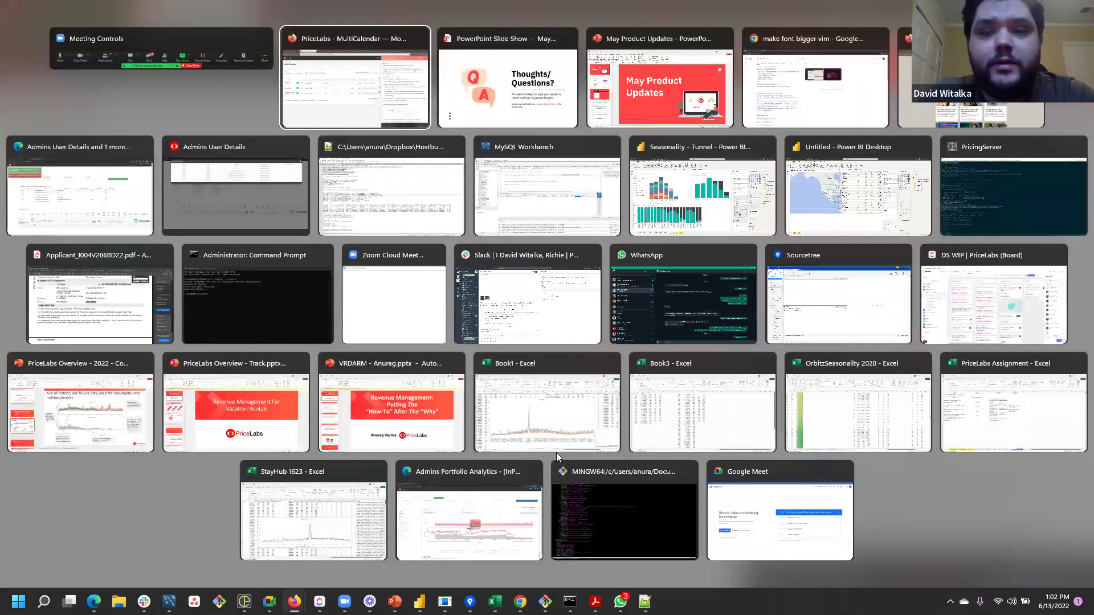
key(Escape)
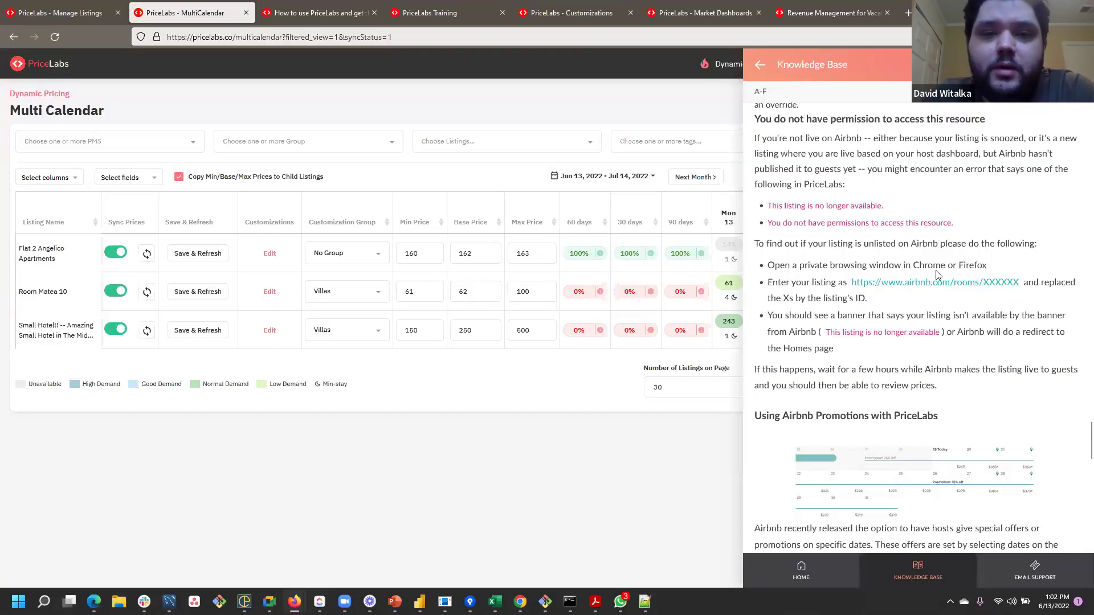
- Return to the help search, look up "minst" and open the "Introducing Data Driven Dynamic Minimum Night Recommendations!" article
scroll(882, 223, up, 5)
scroll(882, 224, up, 10)
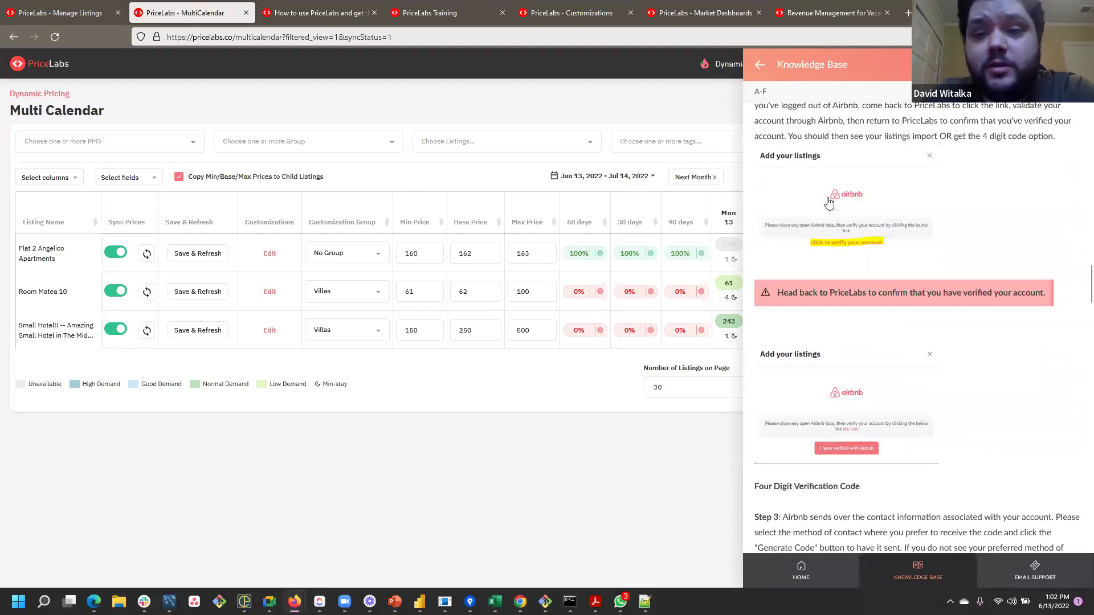
click(762, 65)
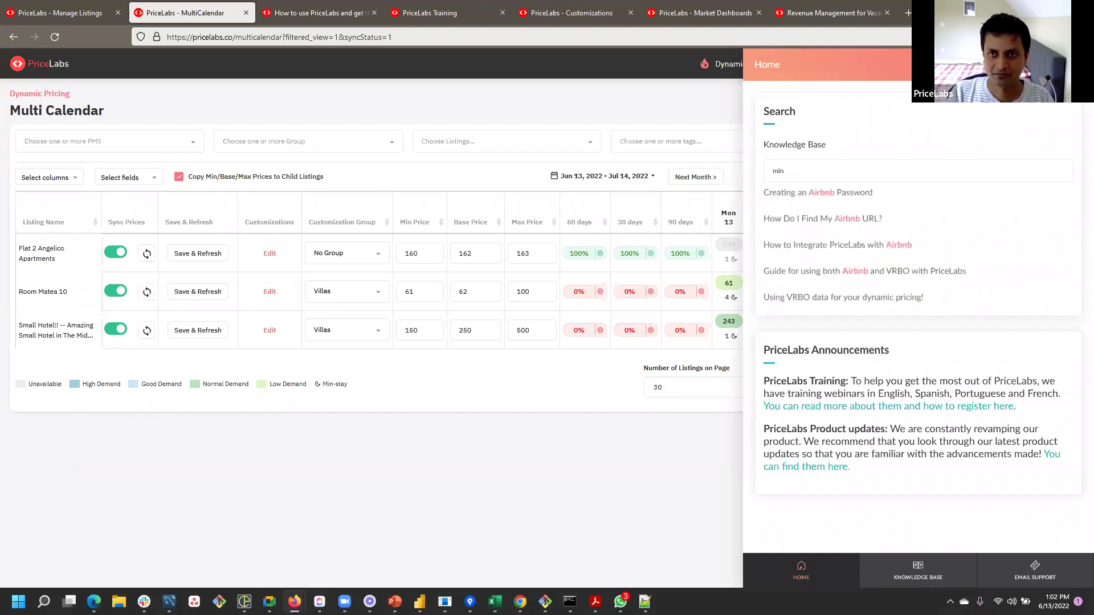
text(st)
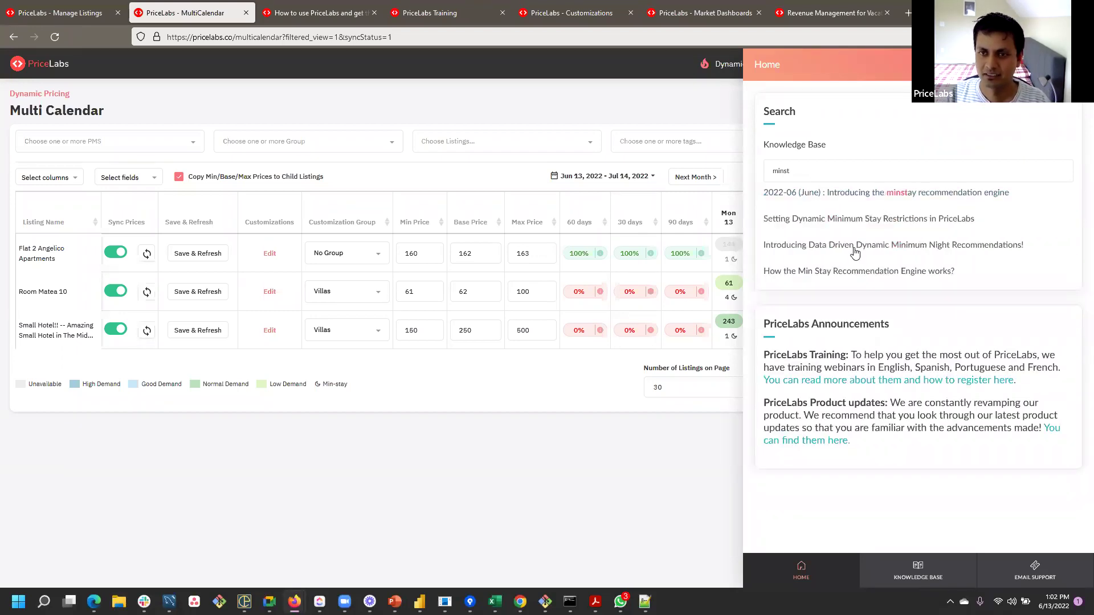
click(816, 249)
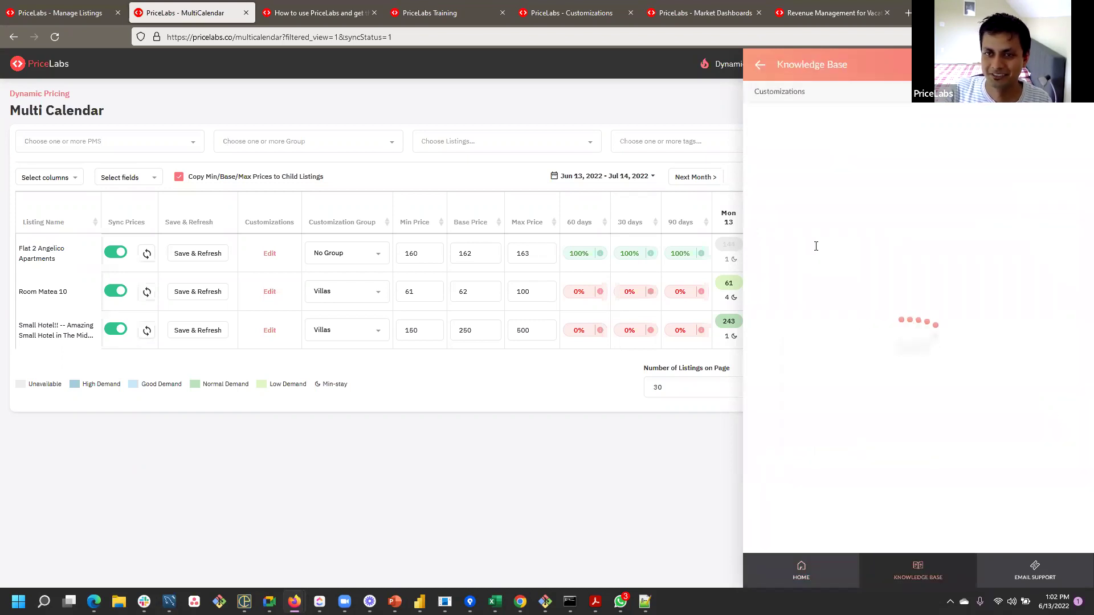
- Read the article's reasons for dynamic min-night restrictions and its opportunity cost methodology, and dismiss the chat notification
scroll(809, 301, down, 10)
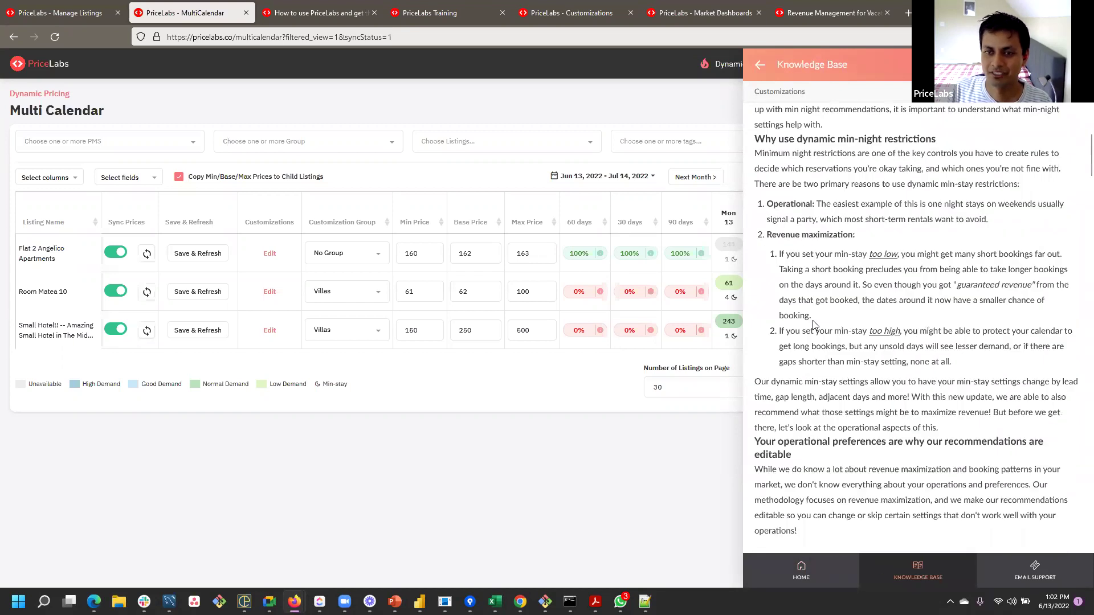
scroll(816, 328, down, 8)
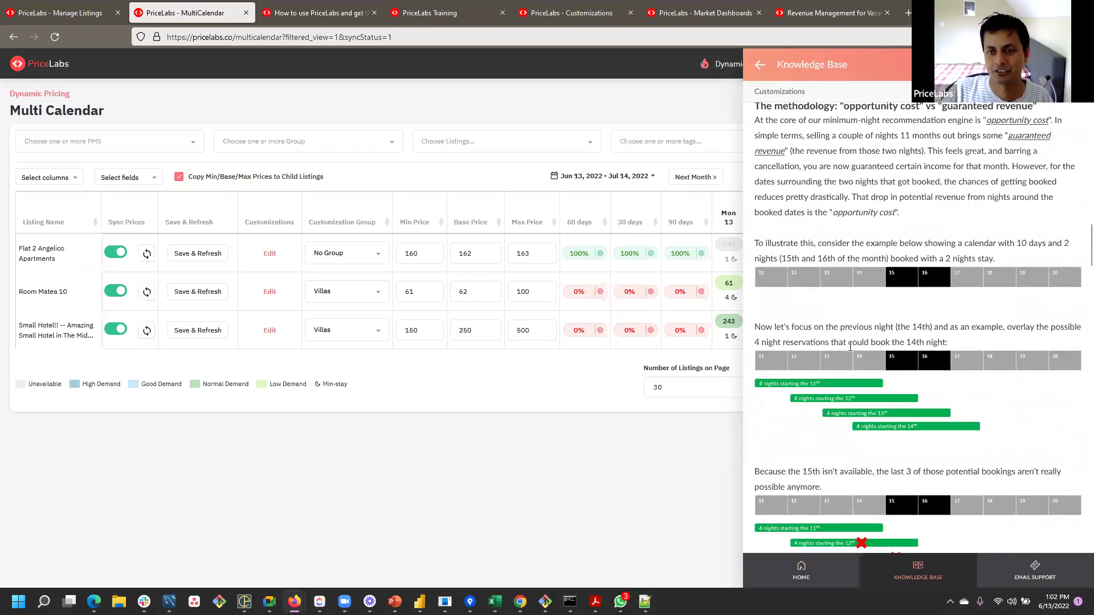
scroll(872, 365, down, 3)
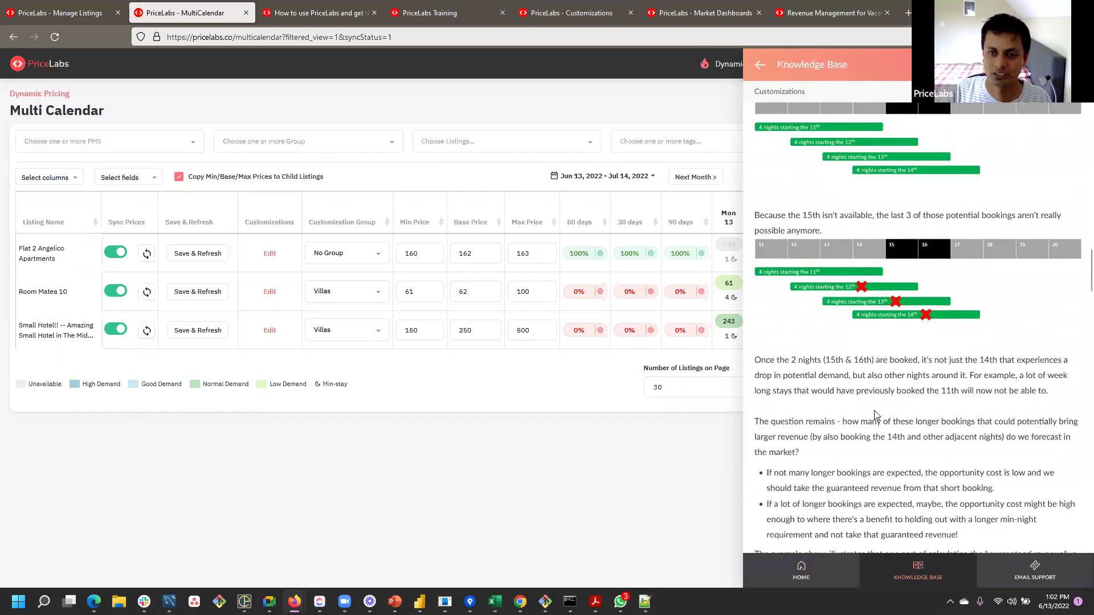
scroll(877, 422, down, 4)
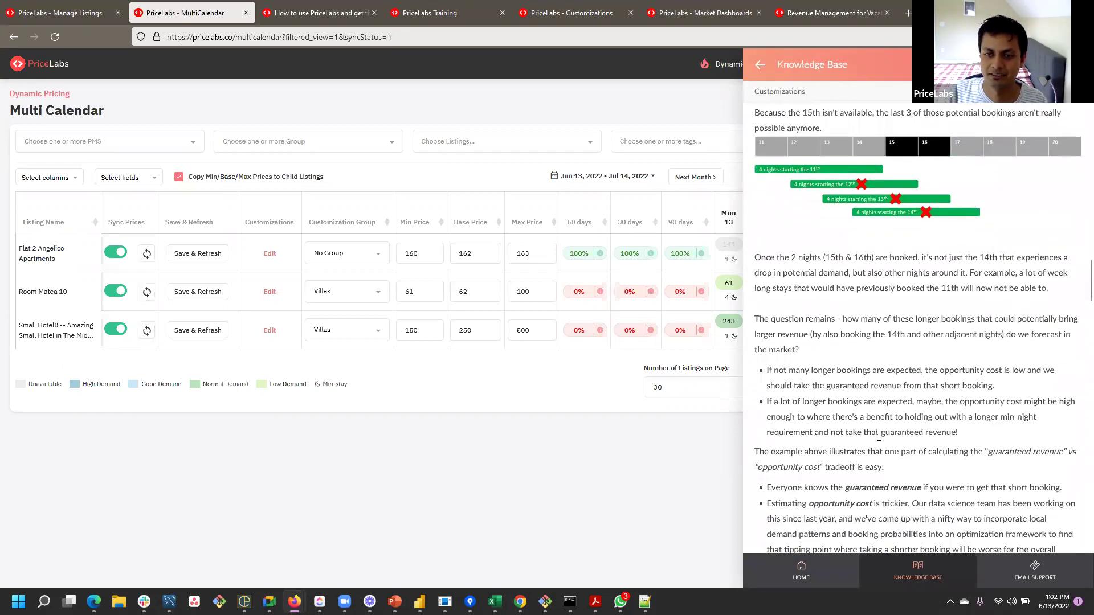
scroll(881, 442, down, 4)
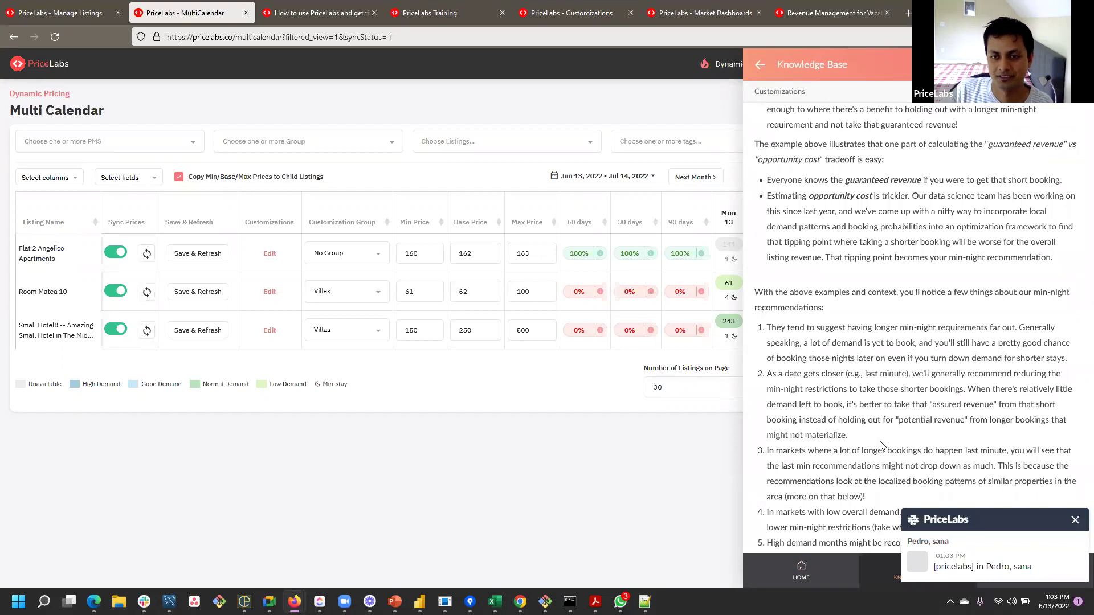
click(1075, 520)
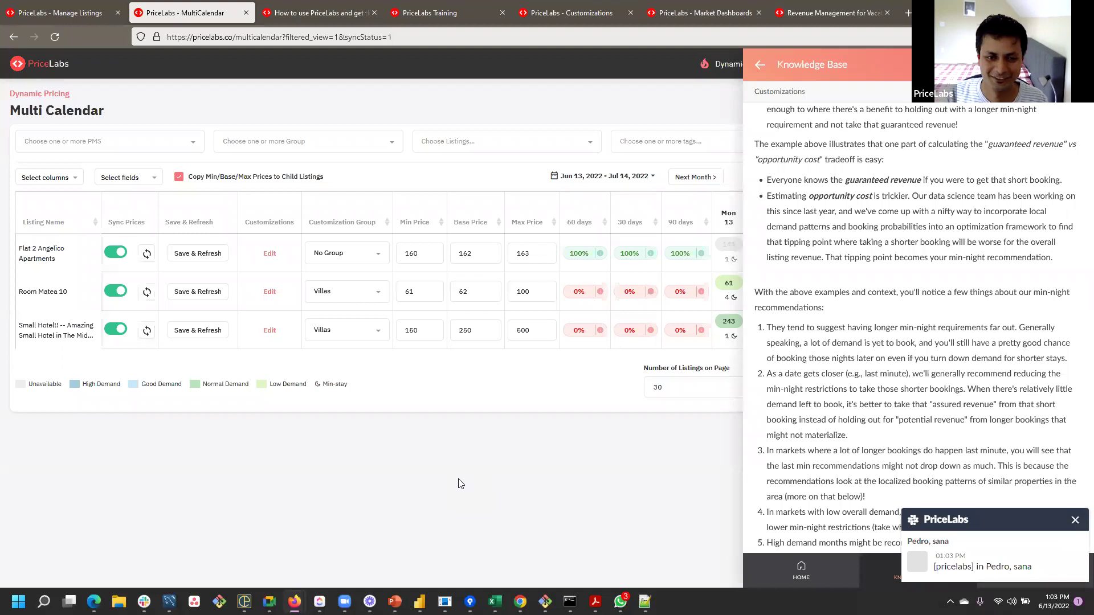
click(1074, 520)
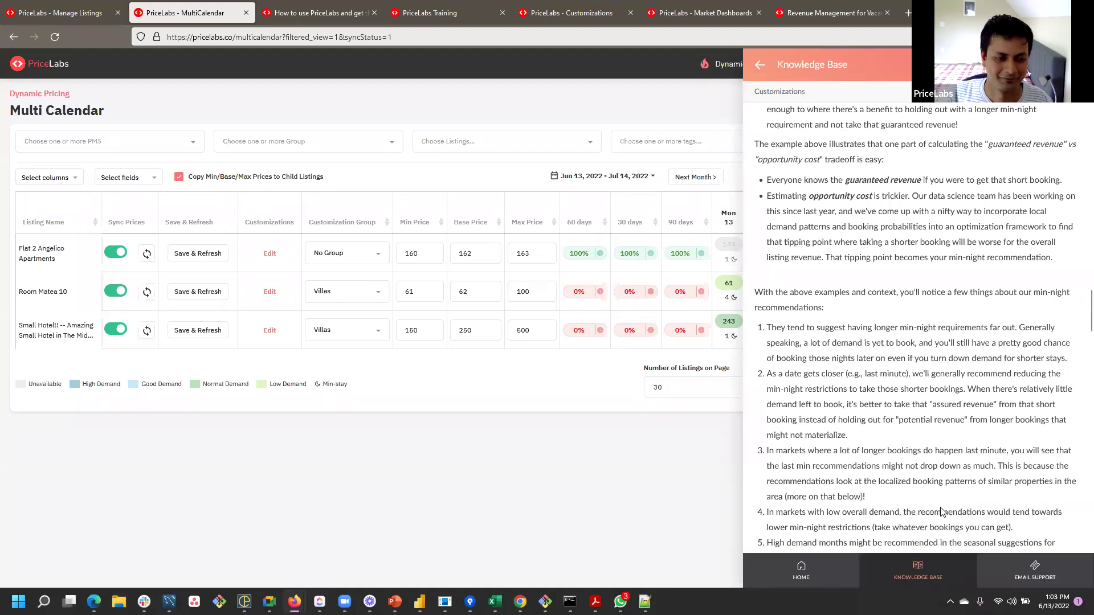